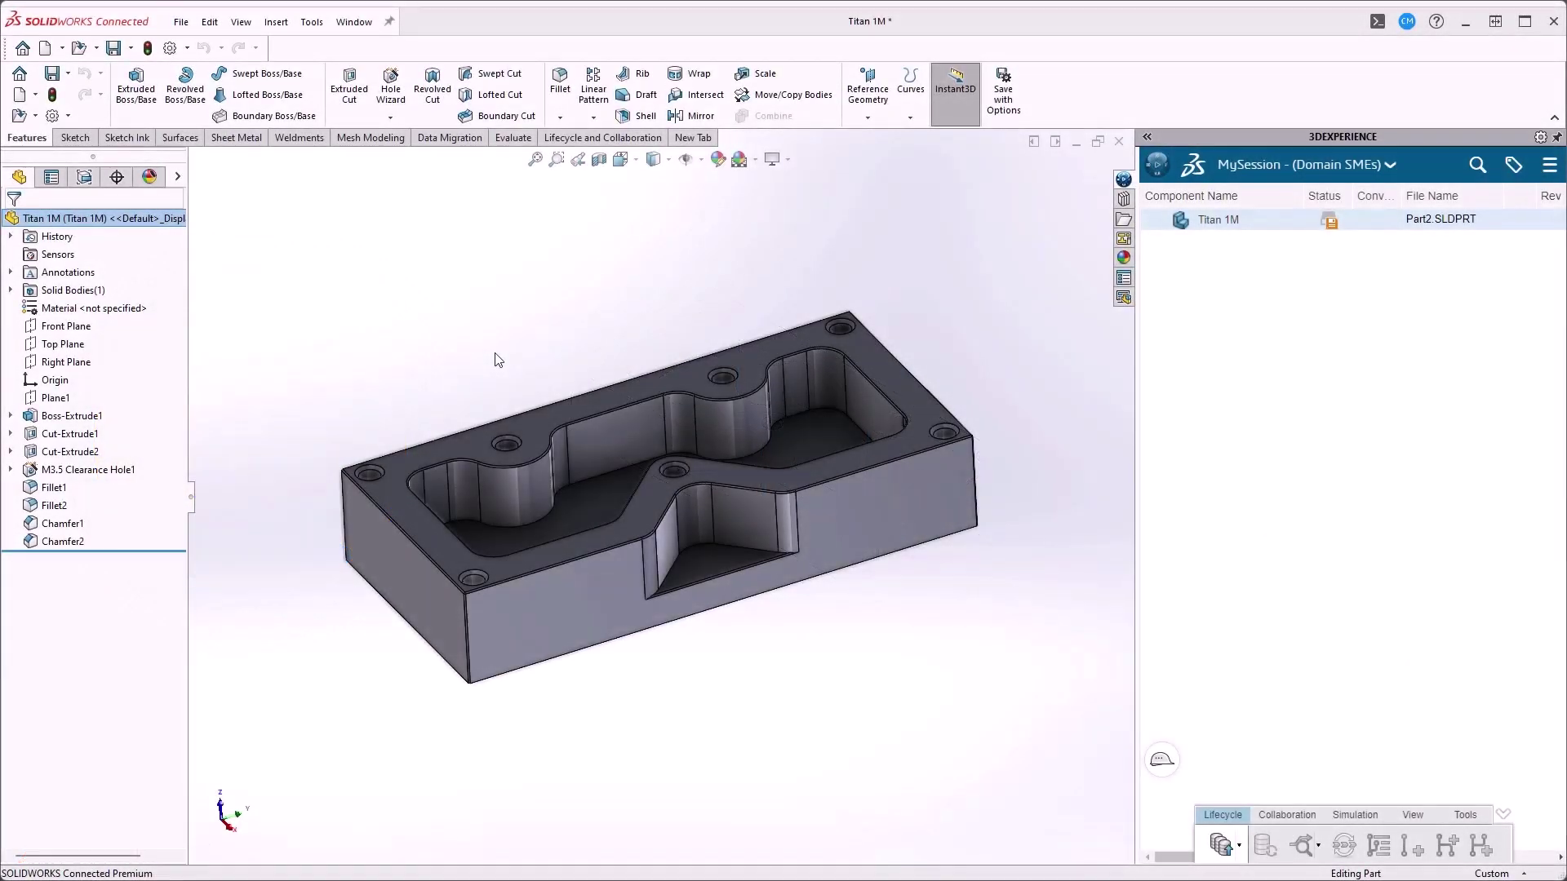
# Save the modified Titan 1M part.
pyautogui.click(181, 22)
pyautogui.click(203, 218)
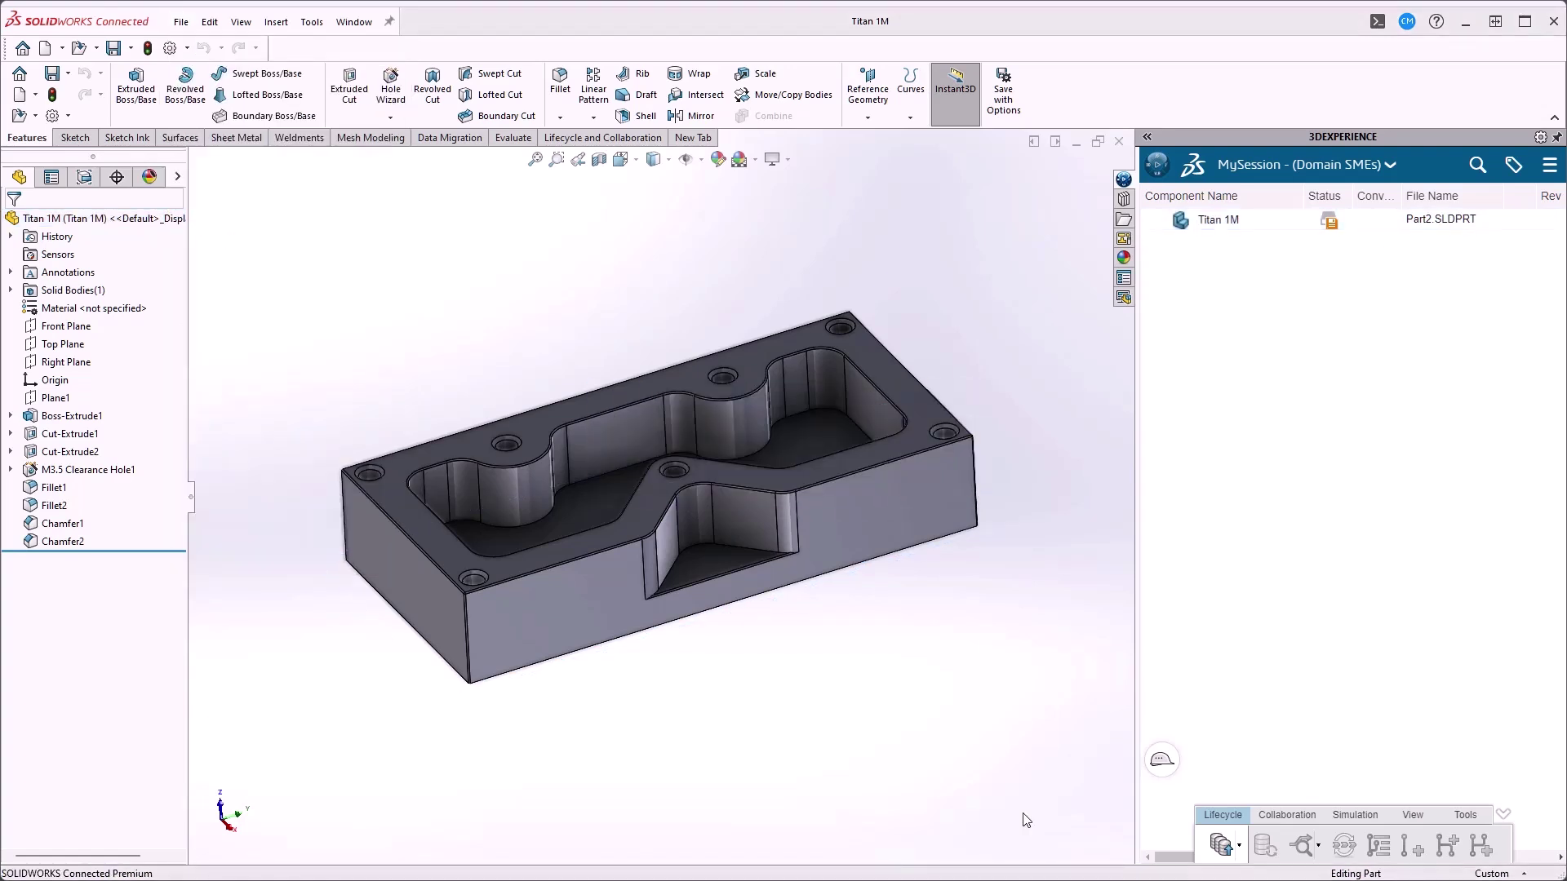
pyautogui.click(957, 640)
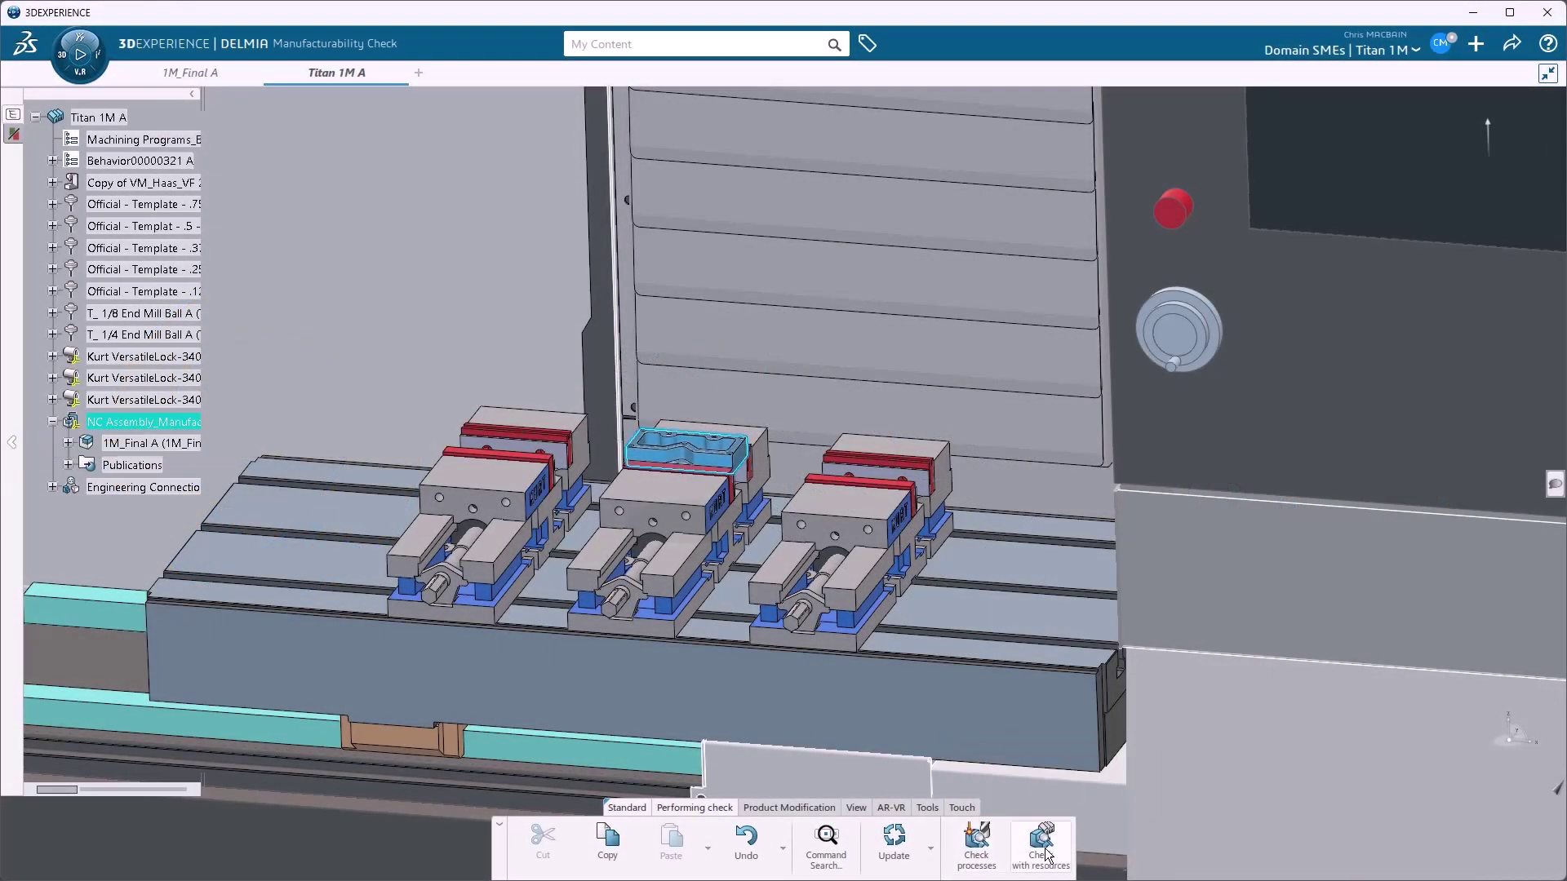
# Review the Haas VF2 #3 parameter set and run the resource-based manufacturability check on Titan 1M A with it.
pyautogui.click(1046, 853)
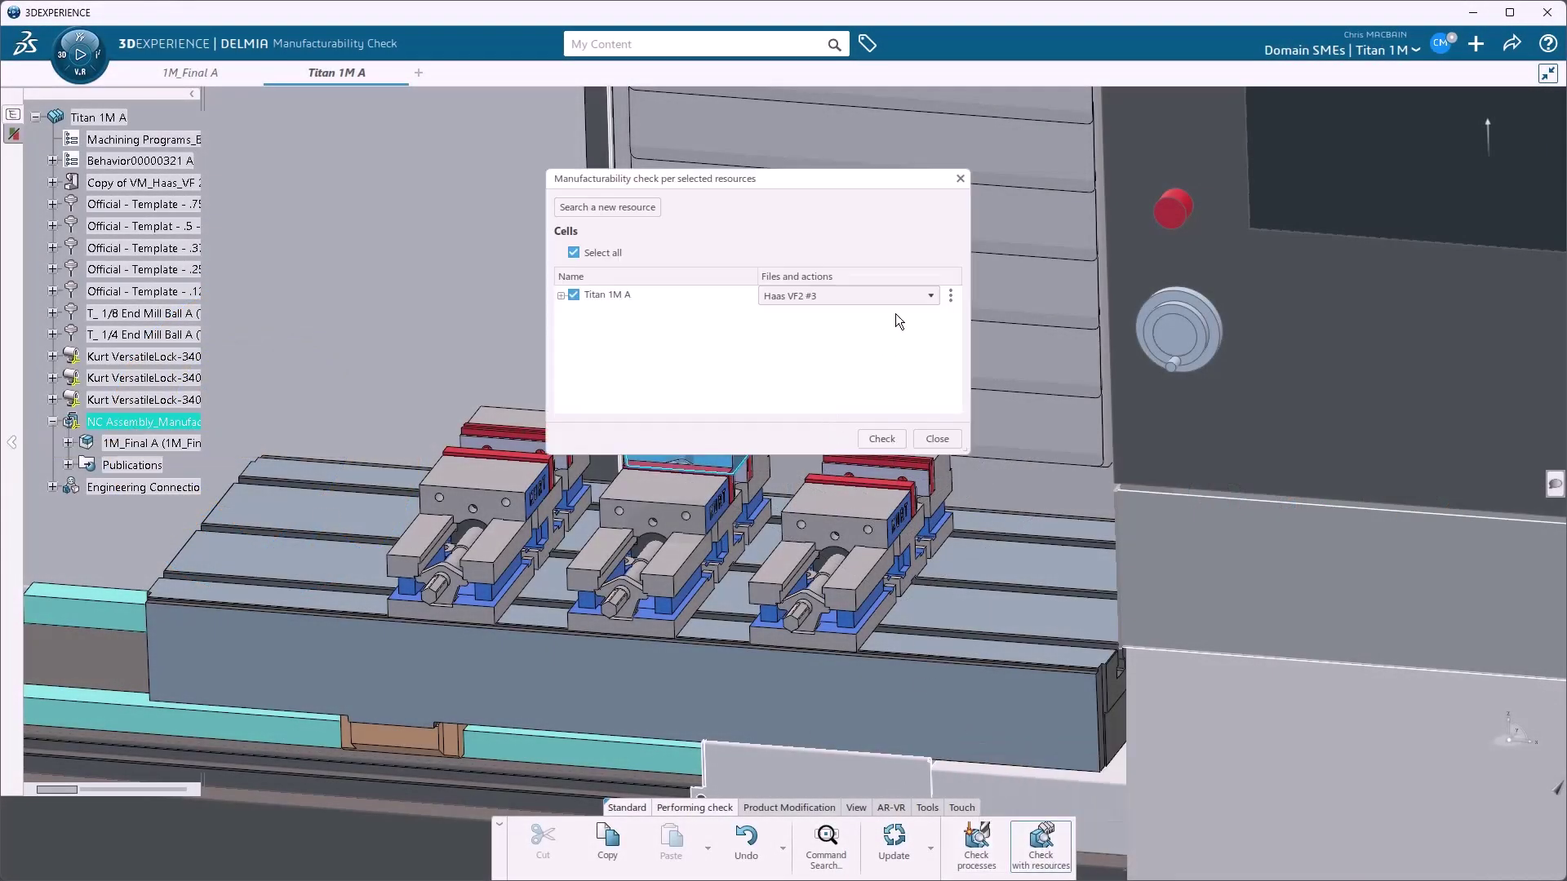
pyautogui.click(898, 300)
pyautogui.click(898, 301)
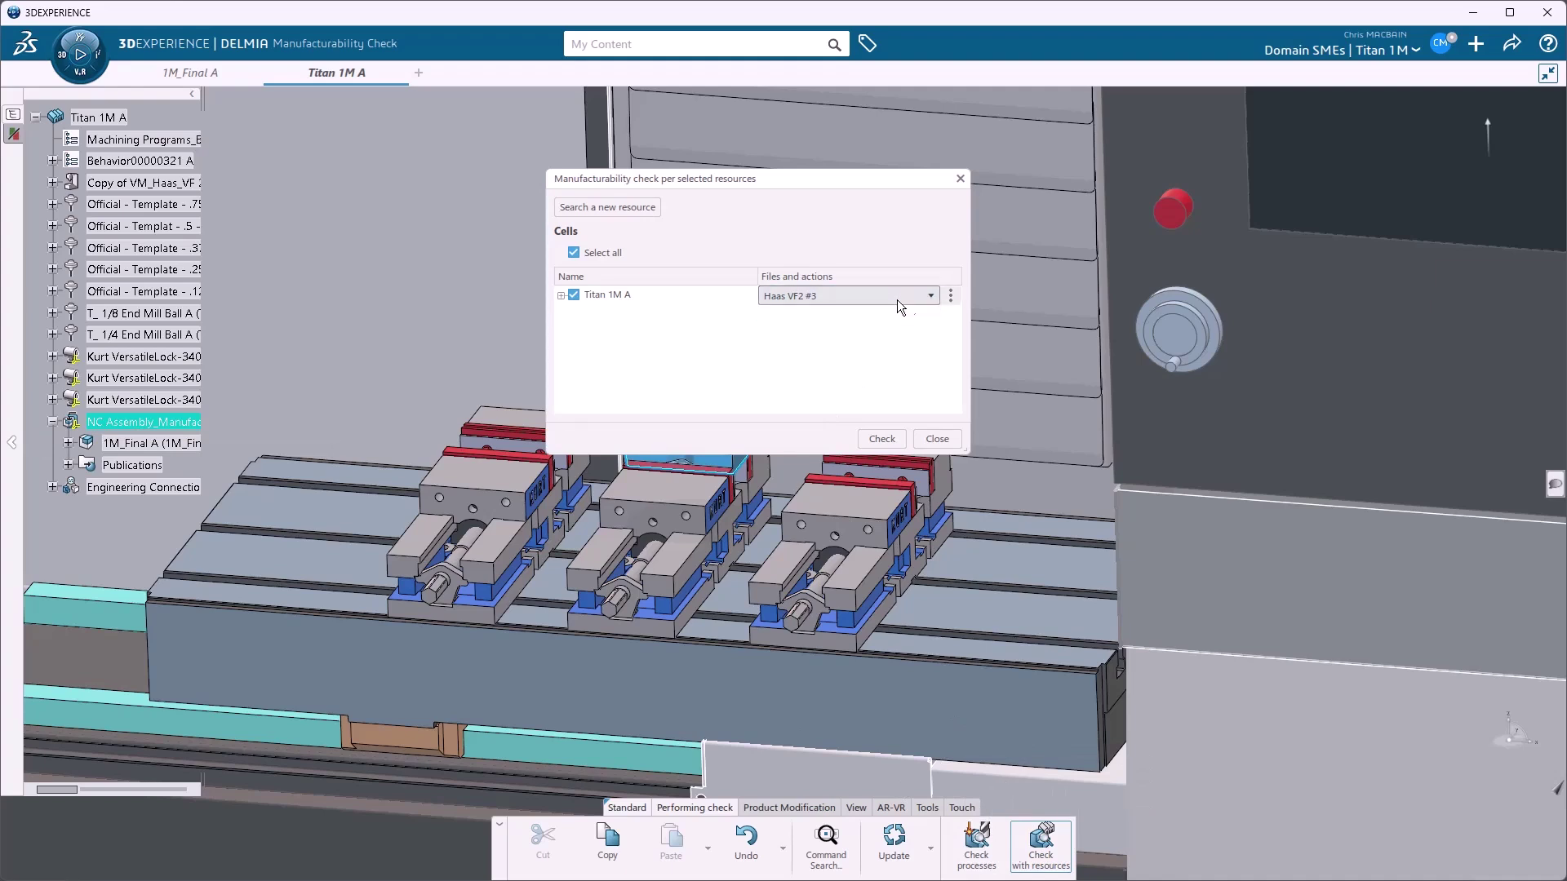
pyautogui.click(948, 296)
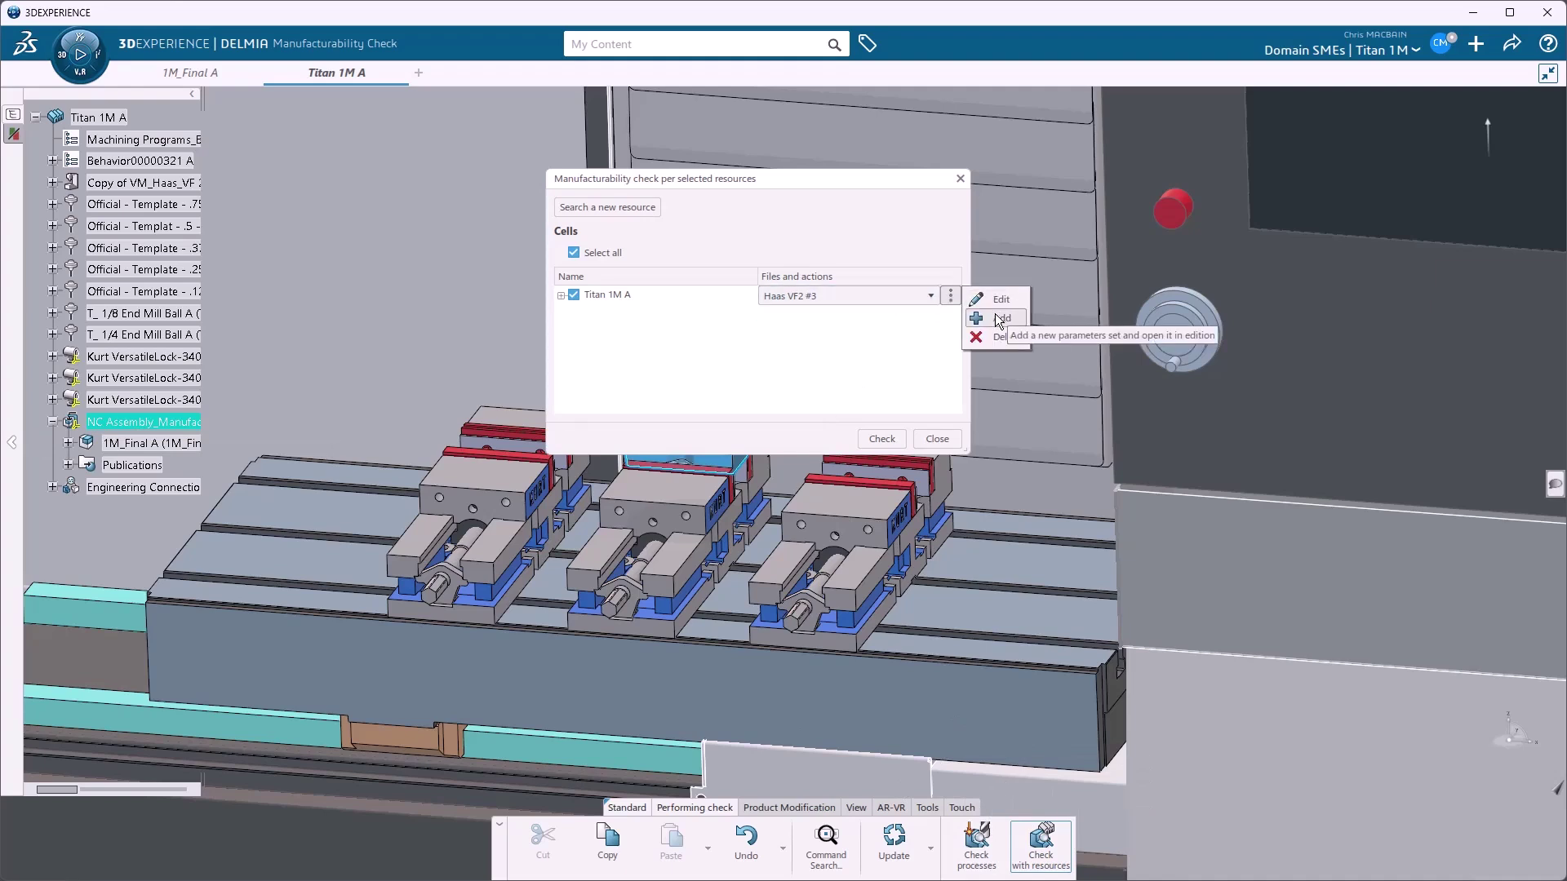
pyautogui.click(996, 300)
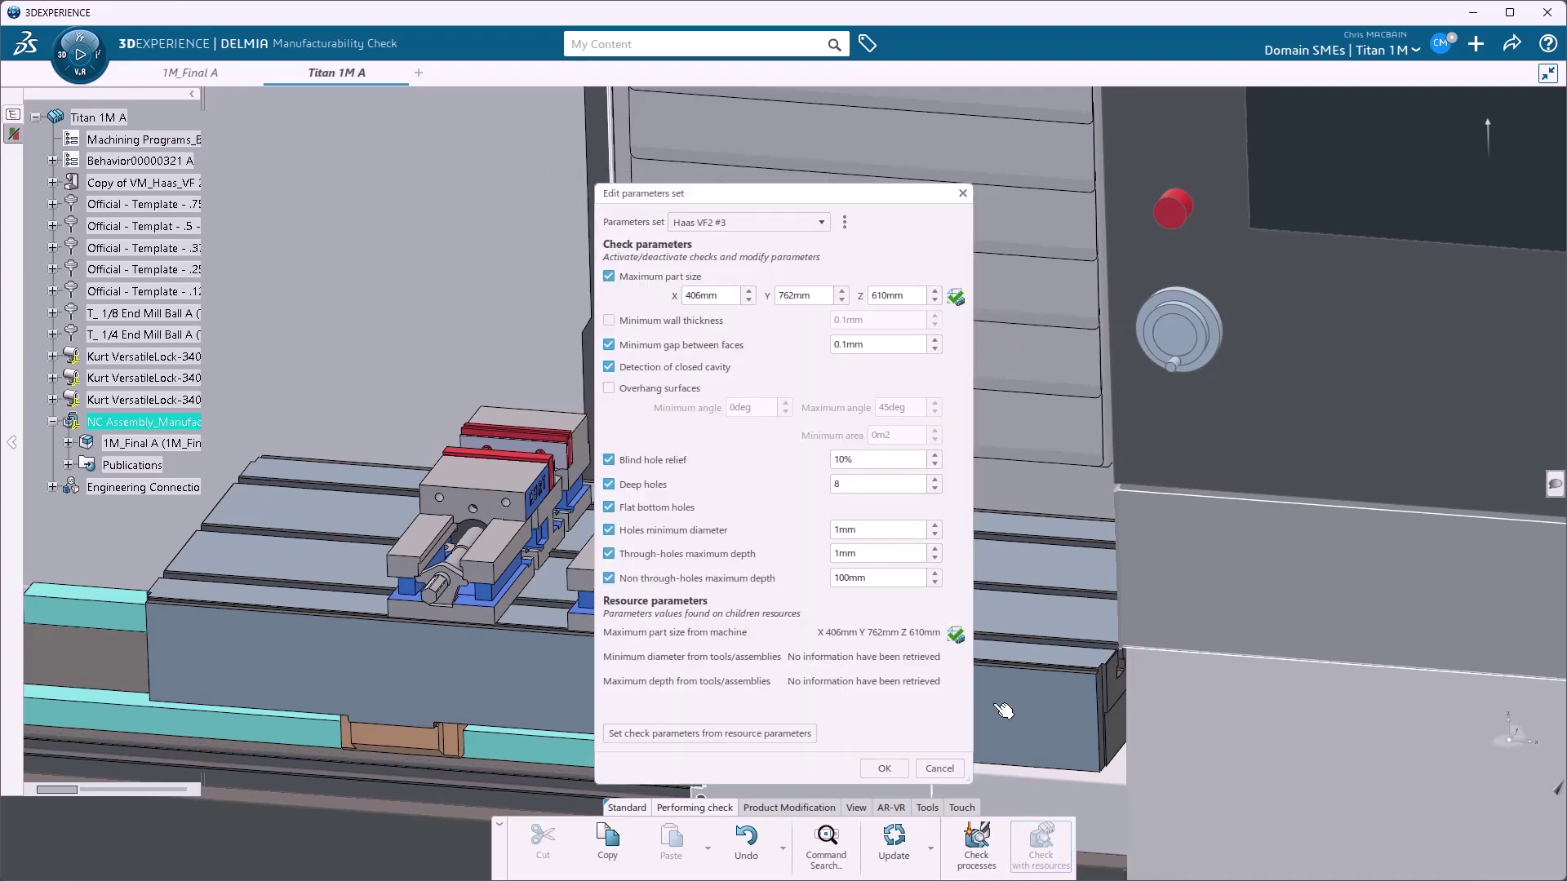
pyautogui.click(875, 774)
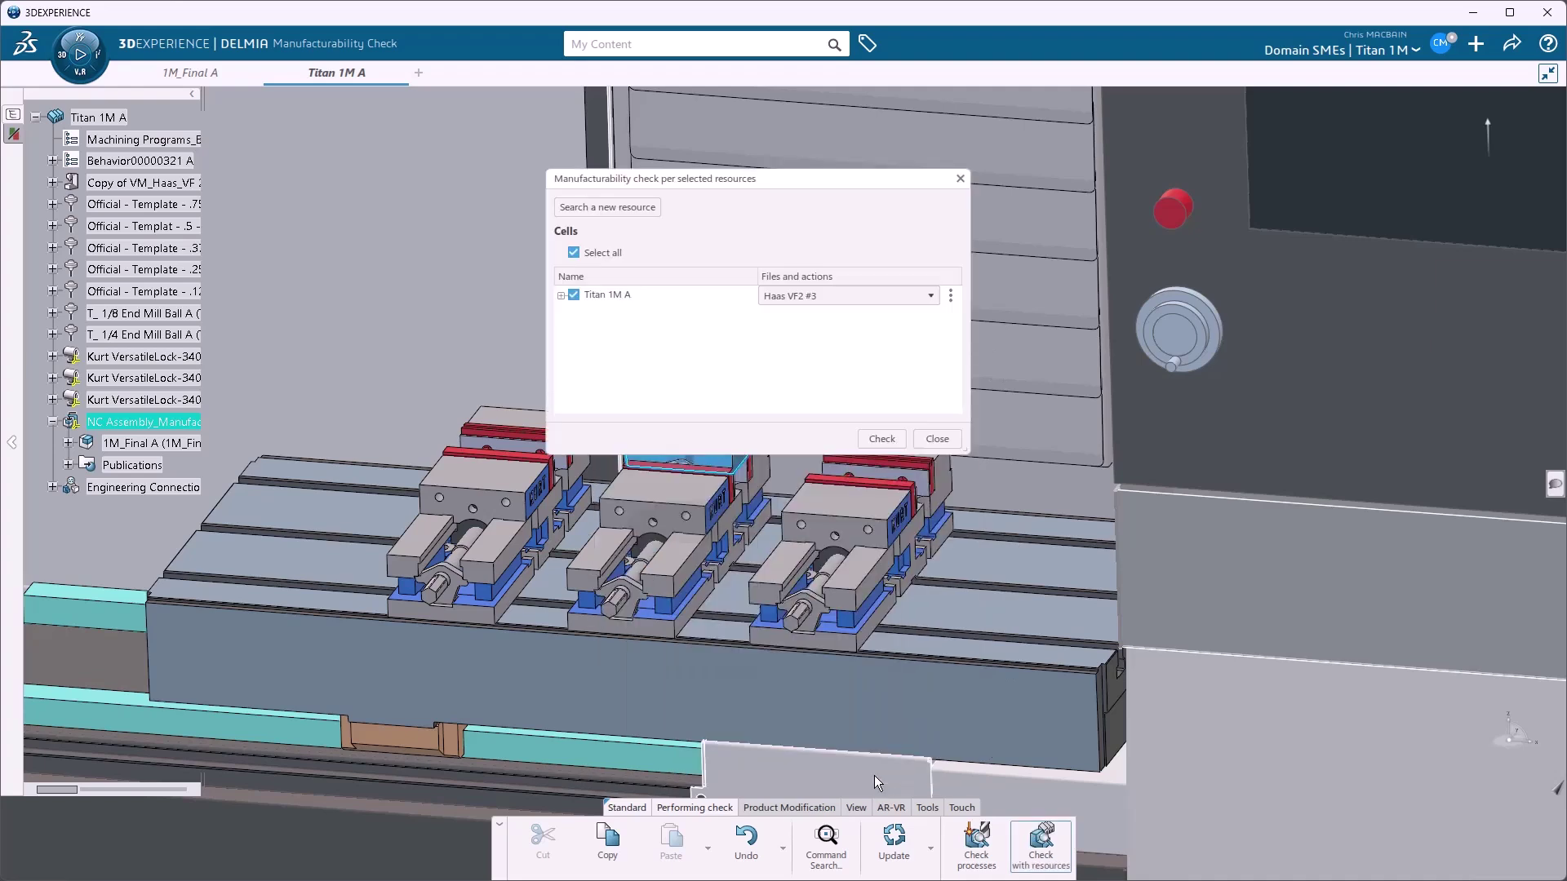
pyautogui.click(874, 441)
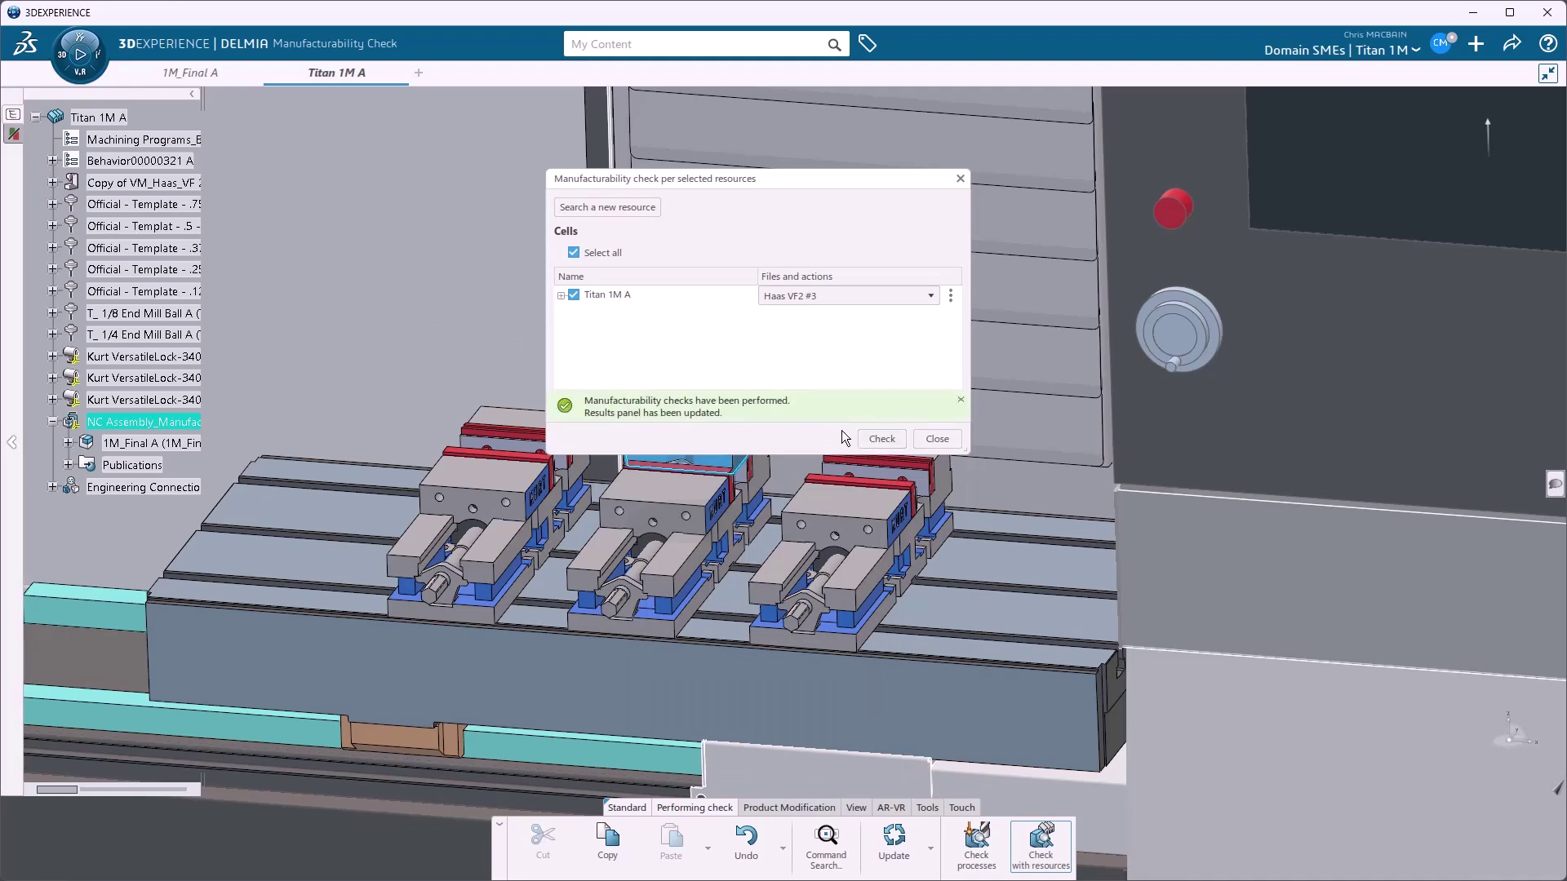
pyautogui.click(937, 439)
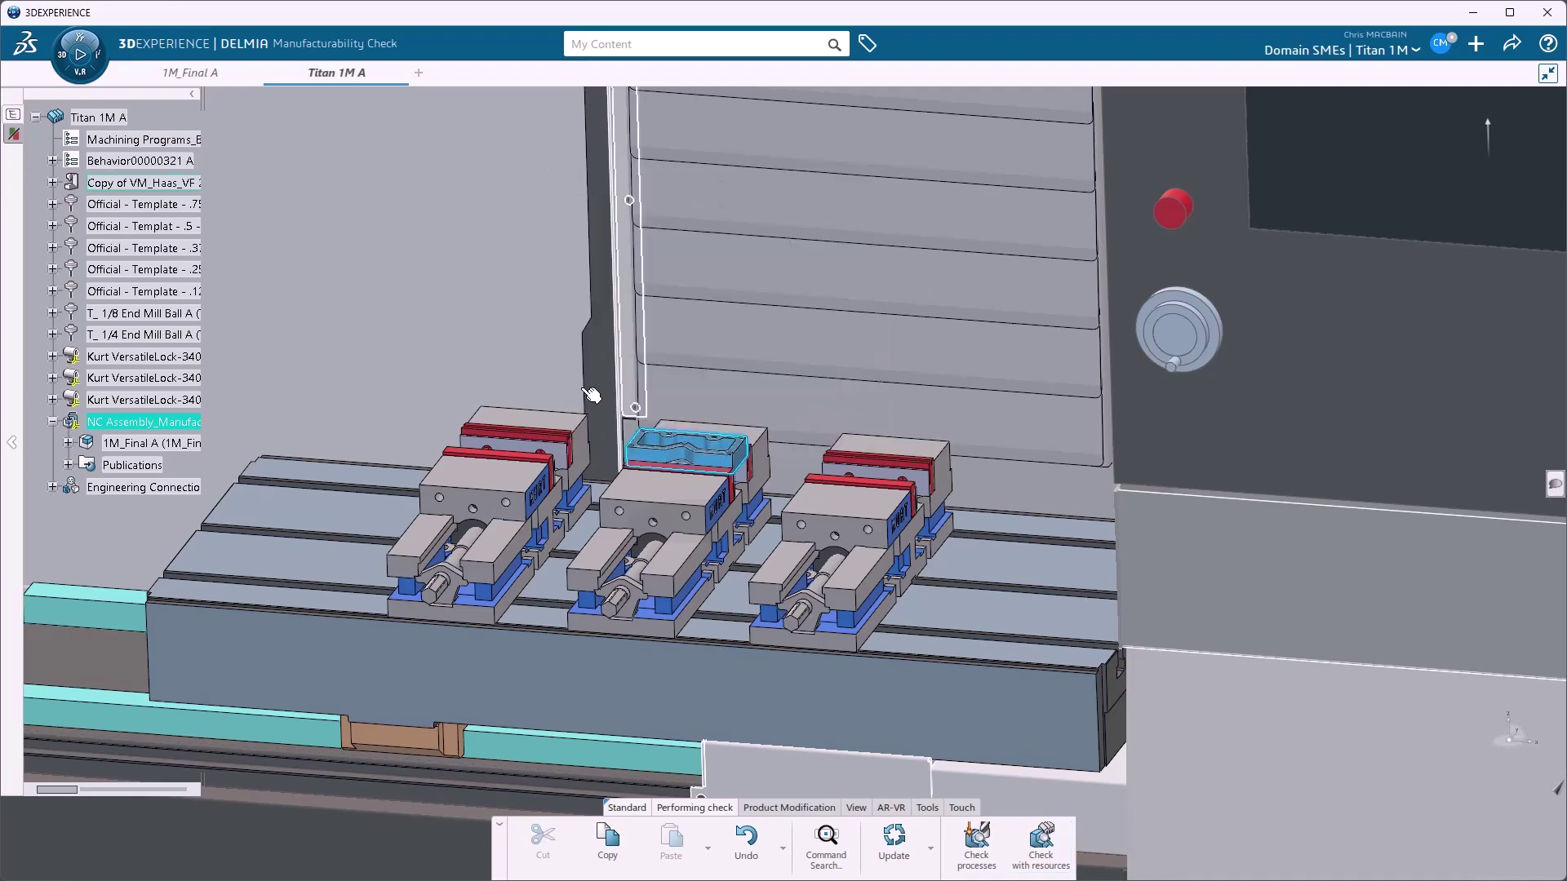
# Examine the Titan 1M A check results for maximum part size, through-hole maximum depth, hole minimum diameter and flat bottom holes.
pyautogui.click(13, 133)
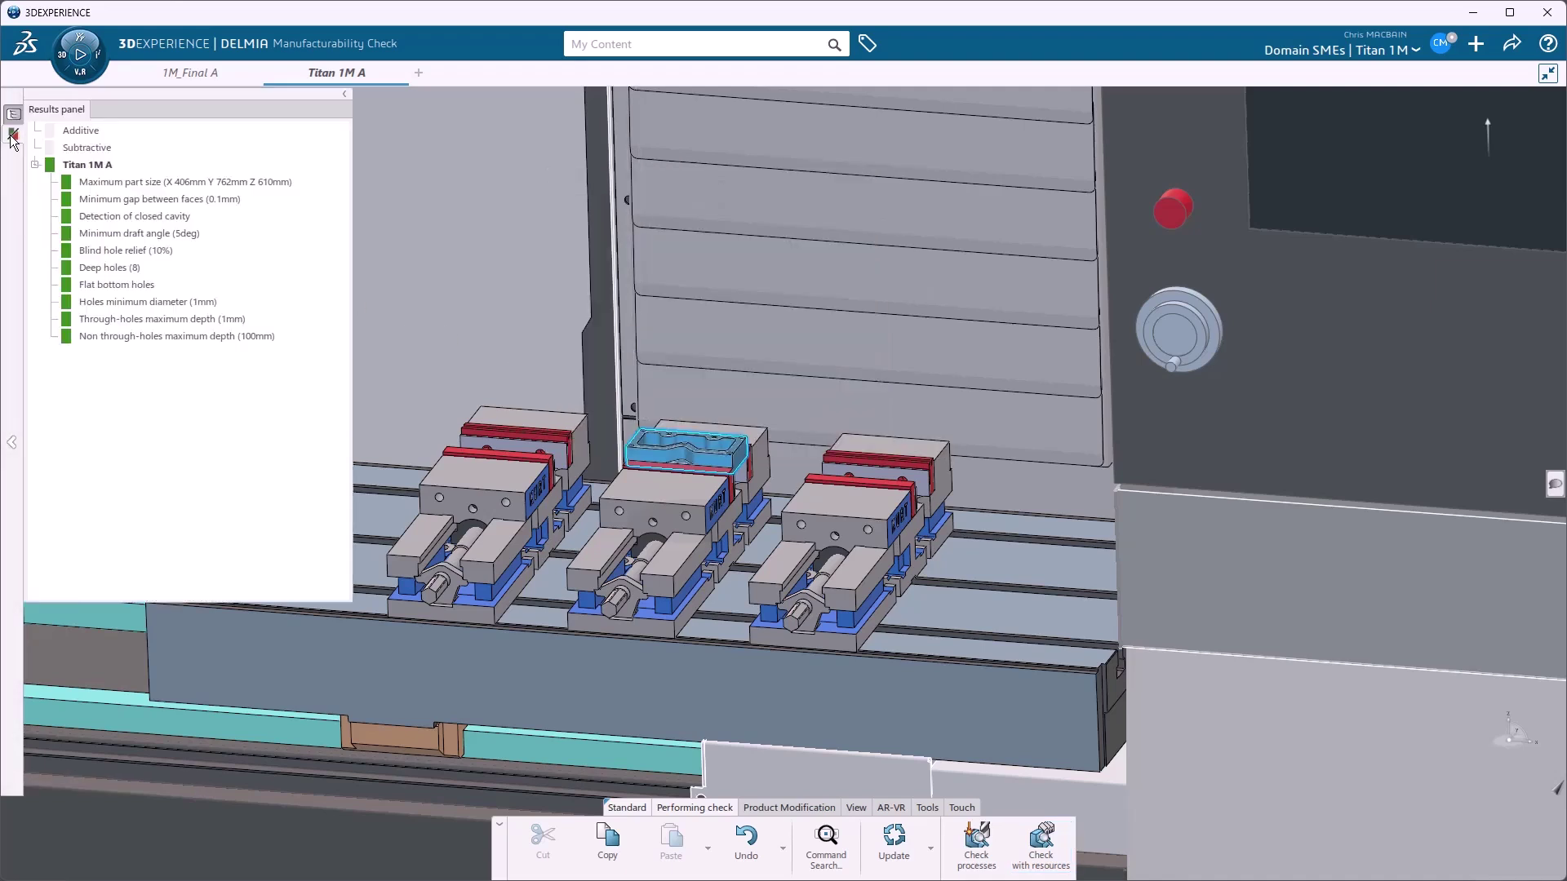
pyautogui.click(105, 186)
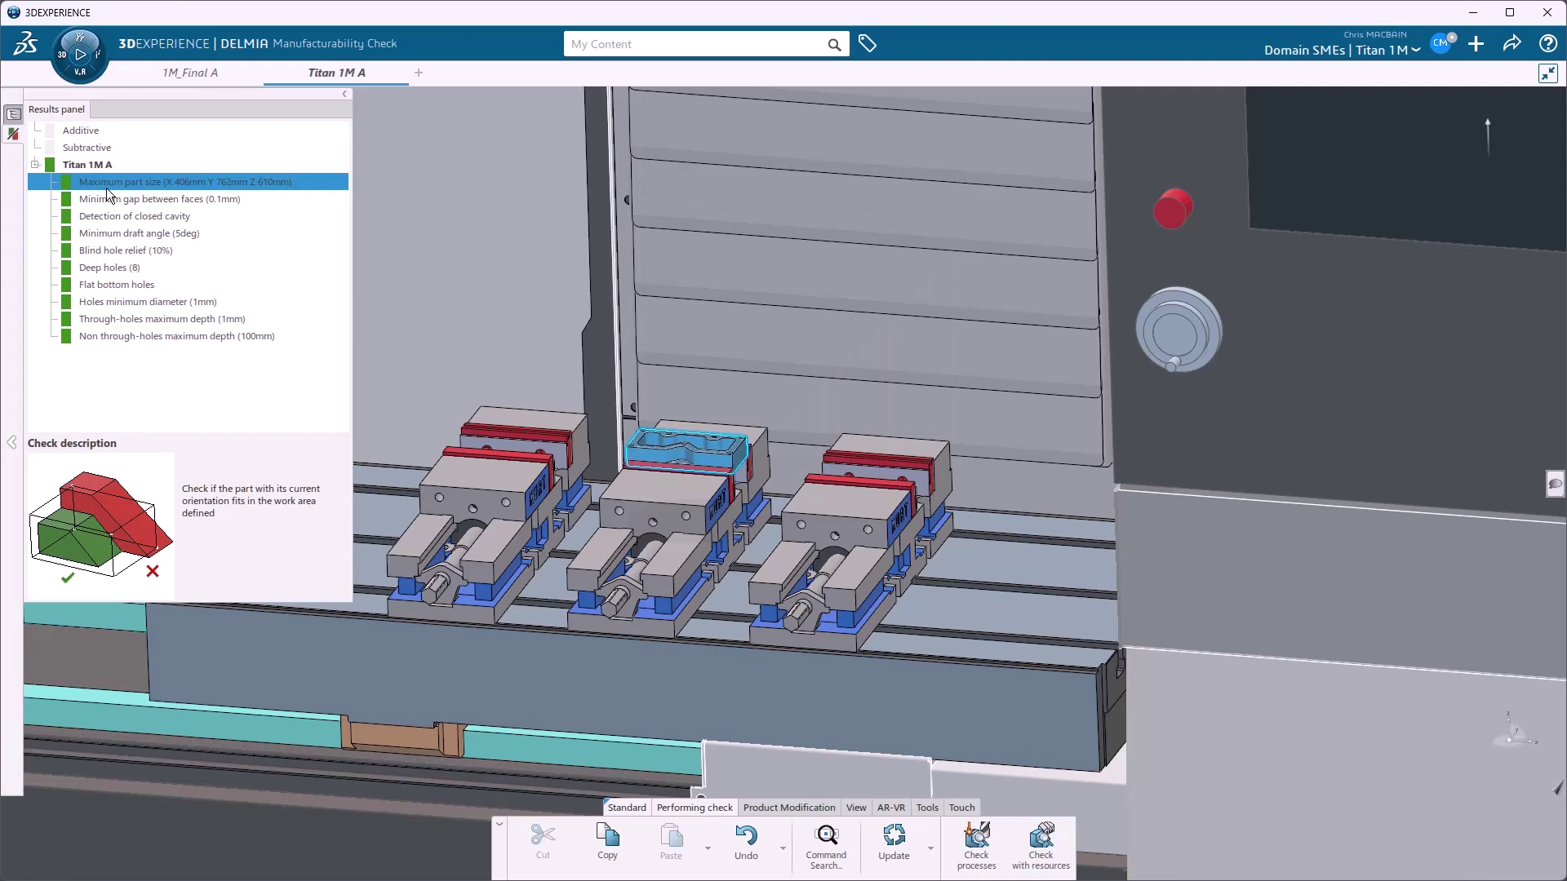
pyautogui.click(131, 318)
pyautogui.click(133, 302)
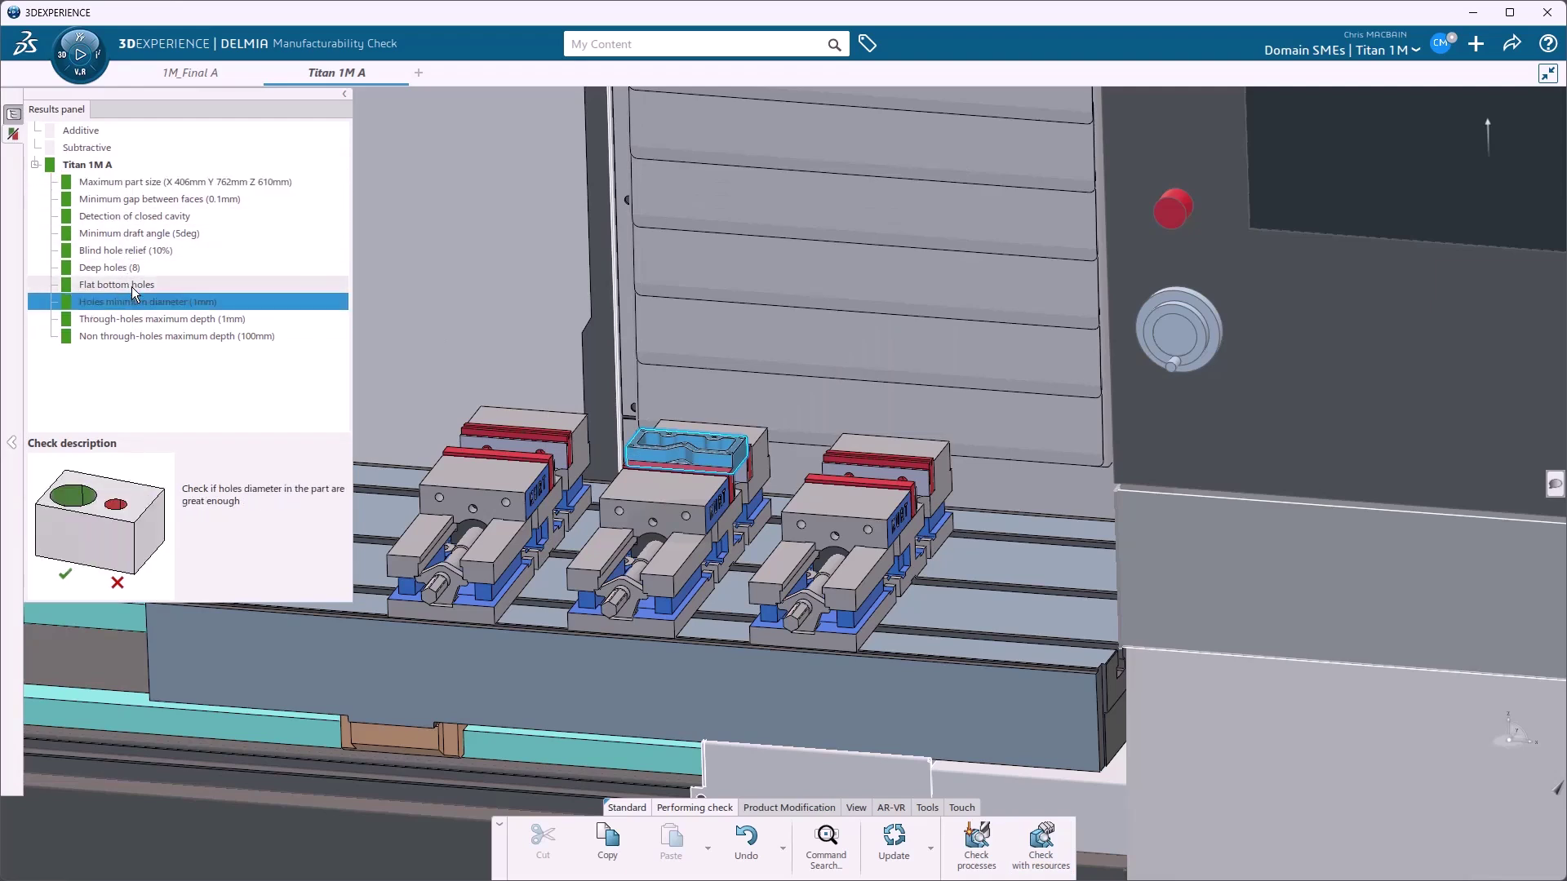
pyautogui.click(134, 285)
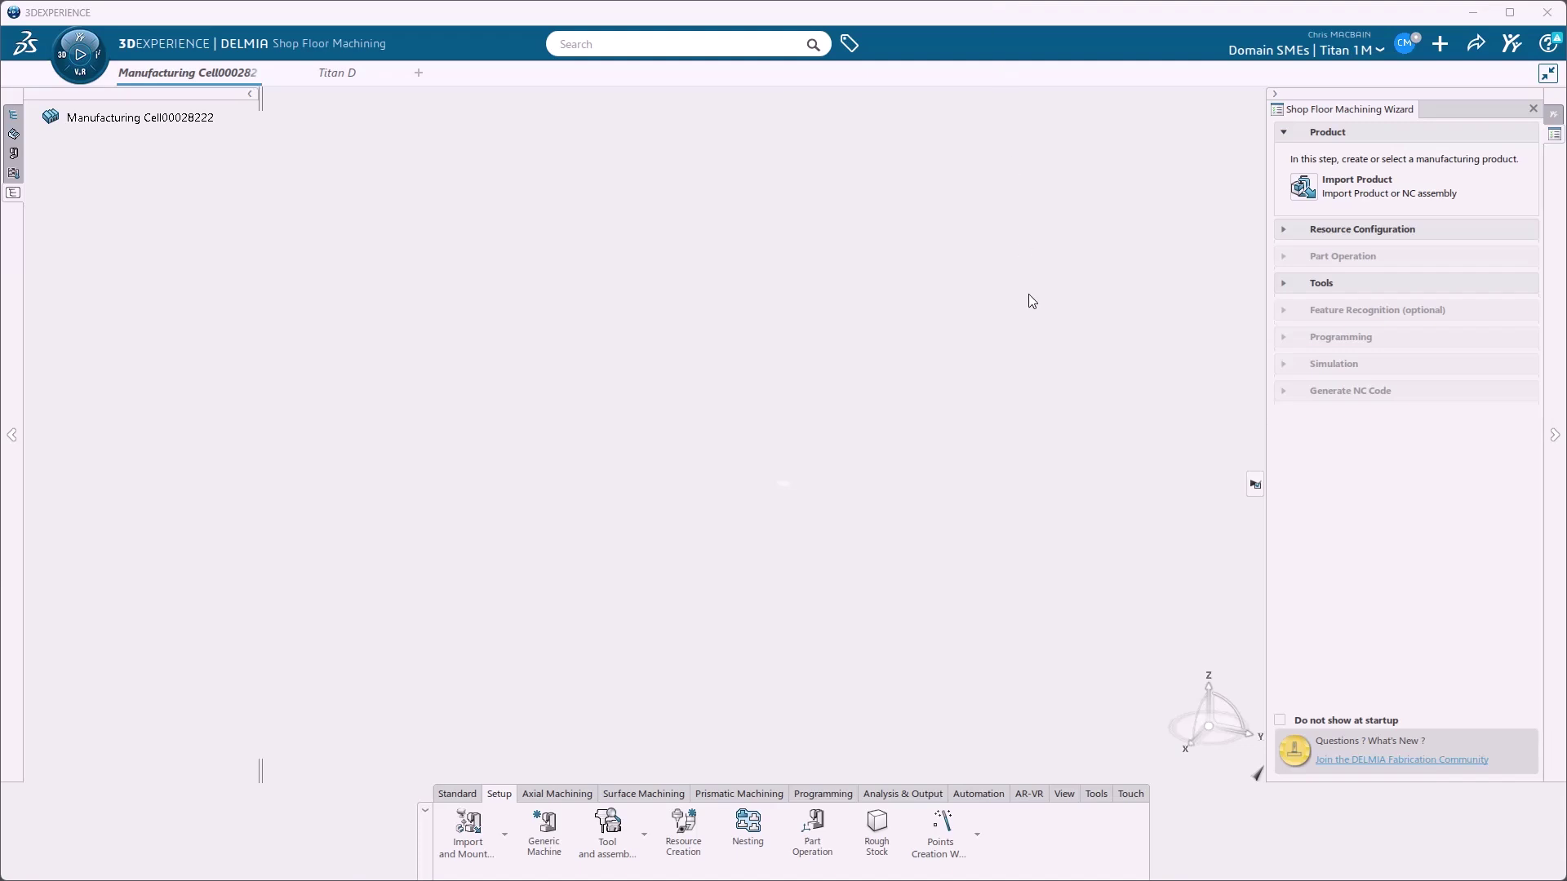
# Import the Titan D product from its open session into the new manufacturing cell.
pyautogui.click(1303, 186)
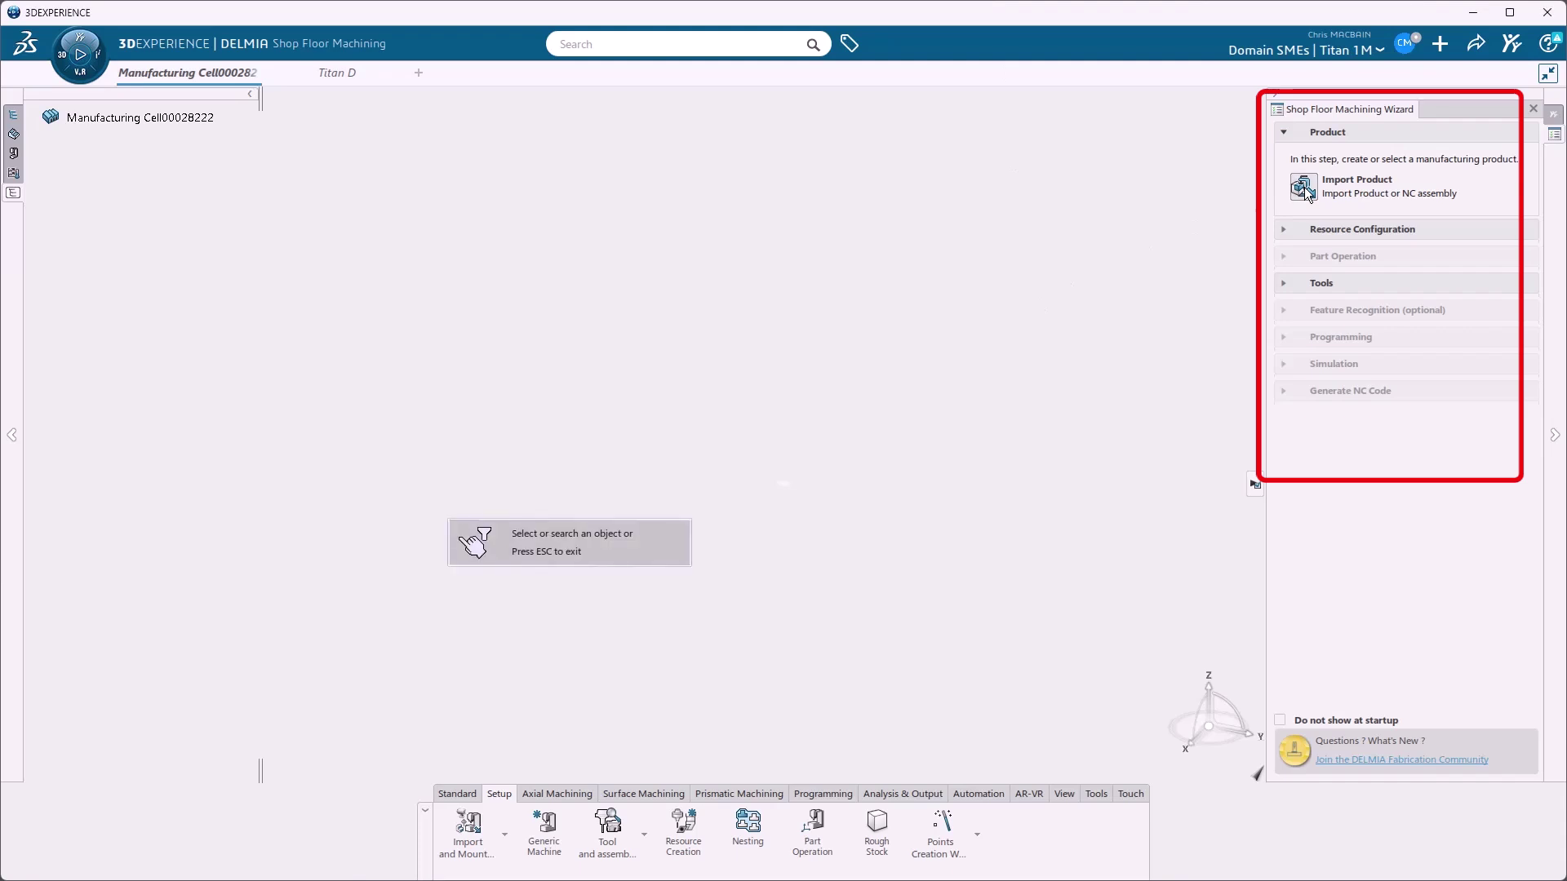
pyautogui.click(330, 76)
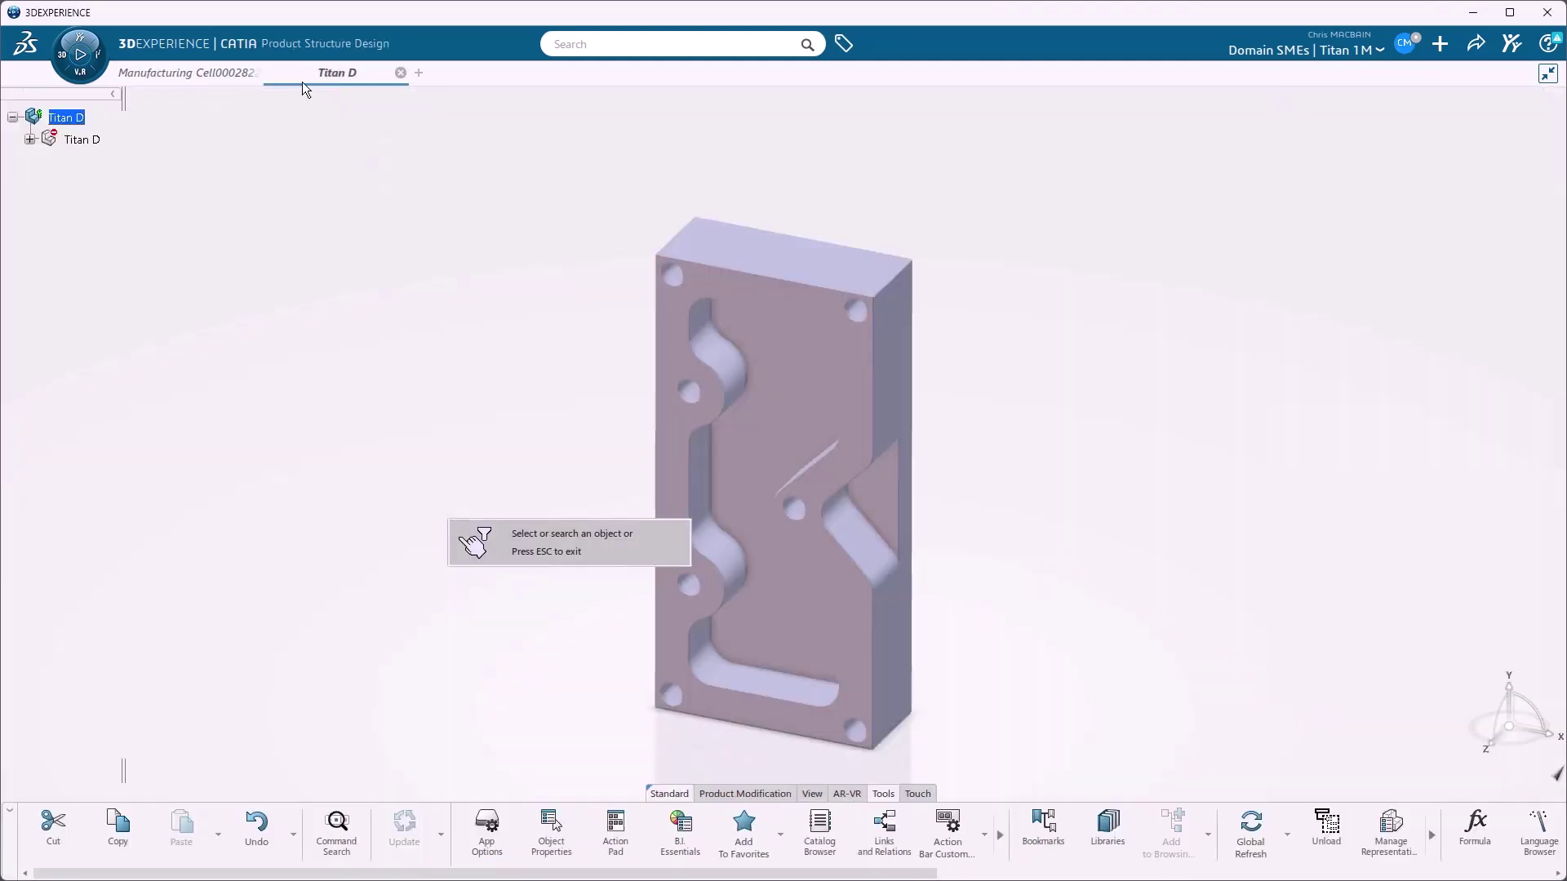
pyautogui.click(73, 120)
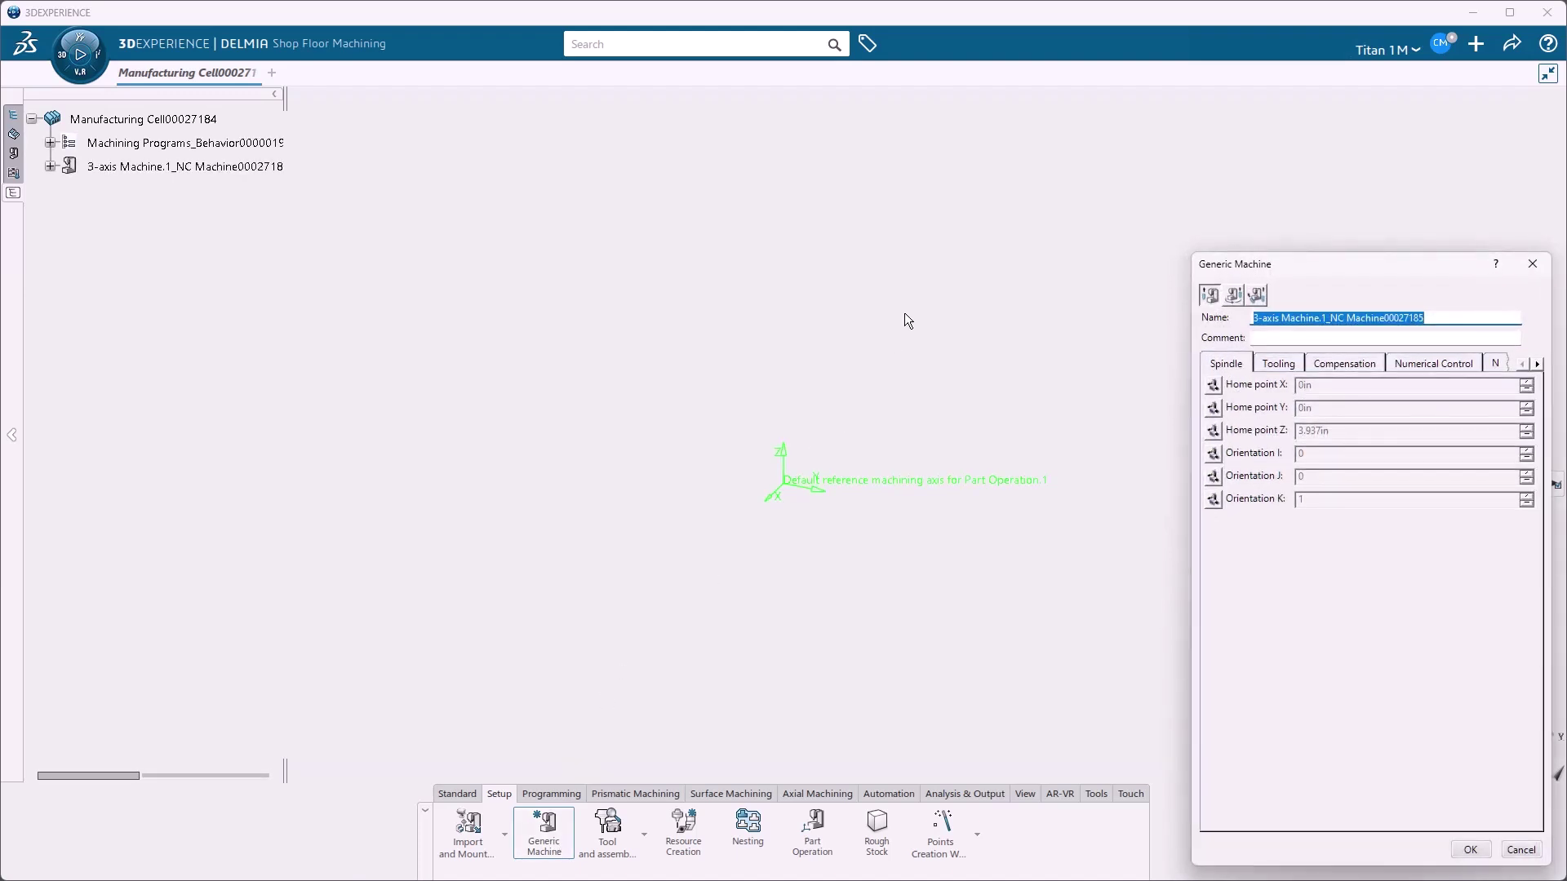
# Set the generic 3-axis machine's post processor provider to ICAM Foundation in its numerical control settings.
pyautogui.click(1413, 366)
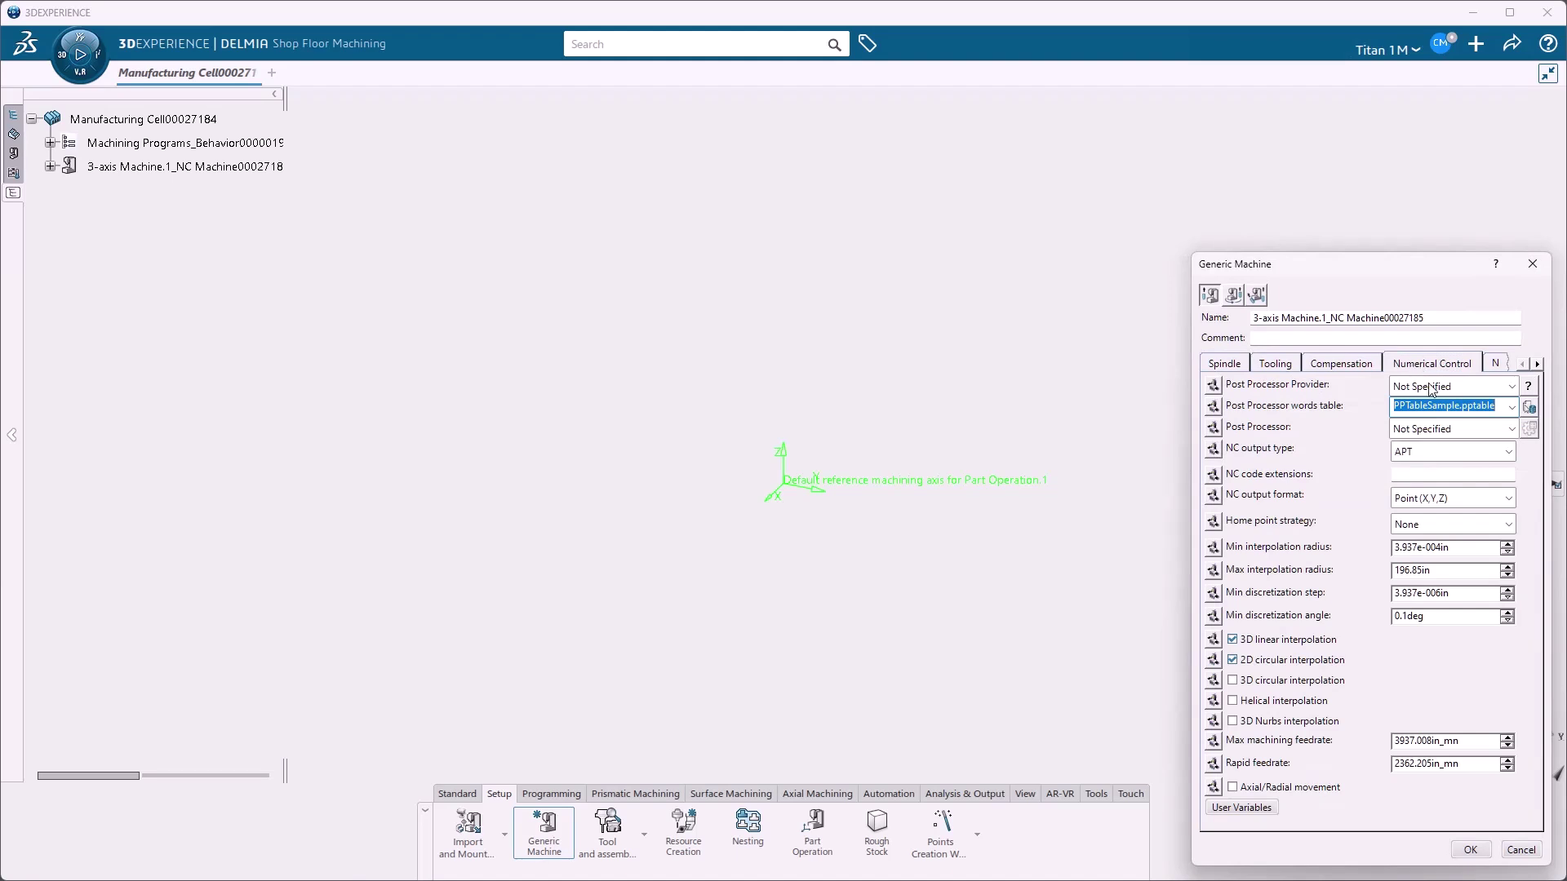
pyautogui.click(1429, 388)
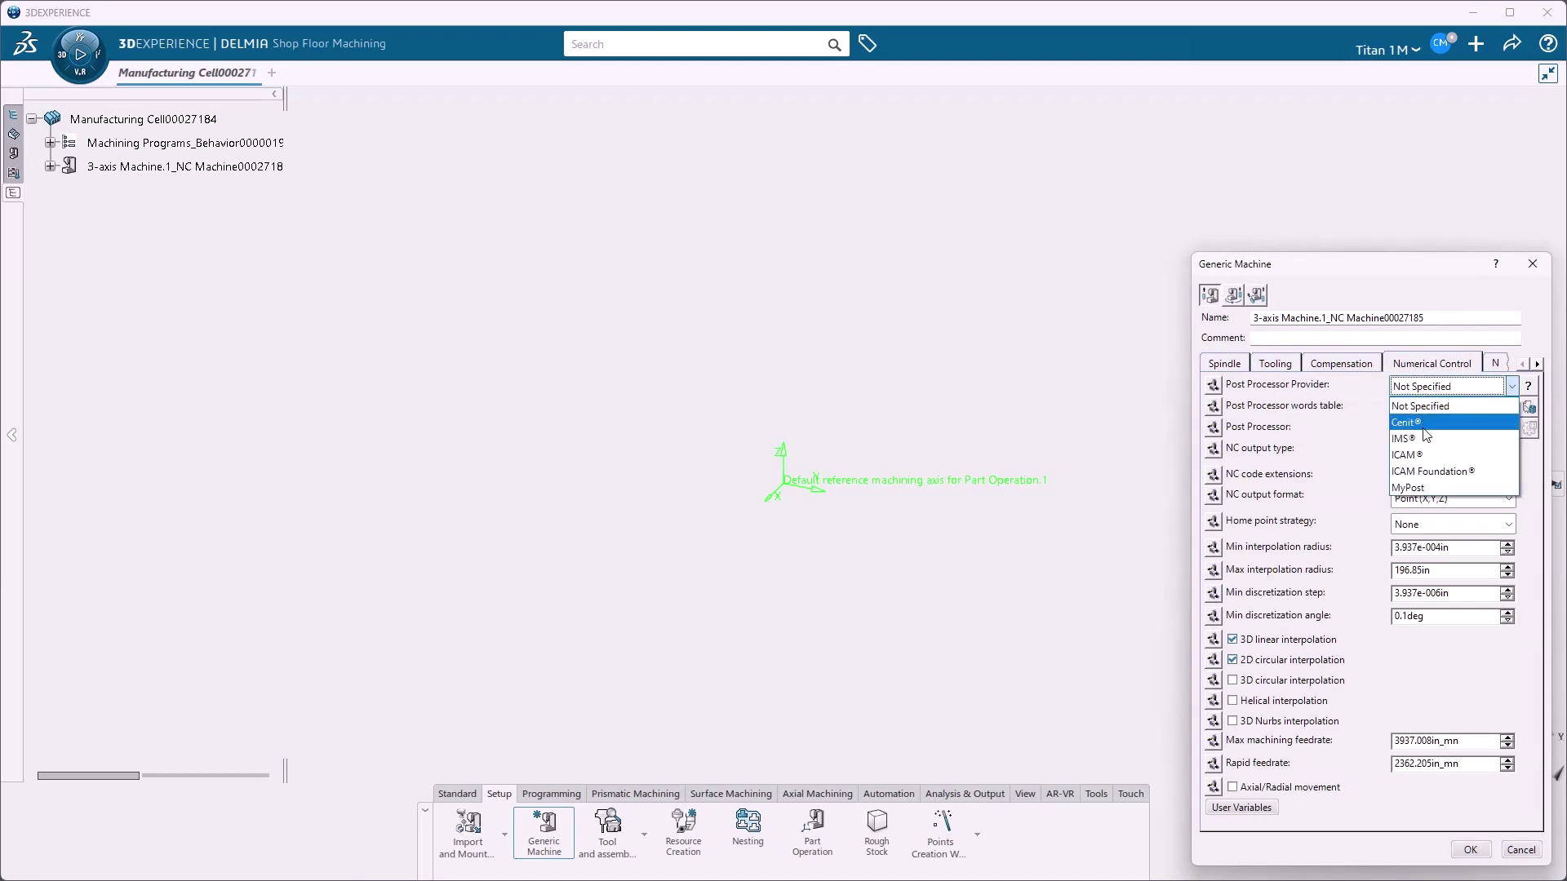
pyautogui.click(1426, 471)
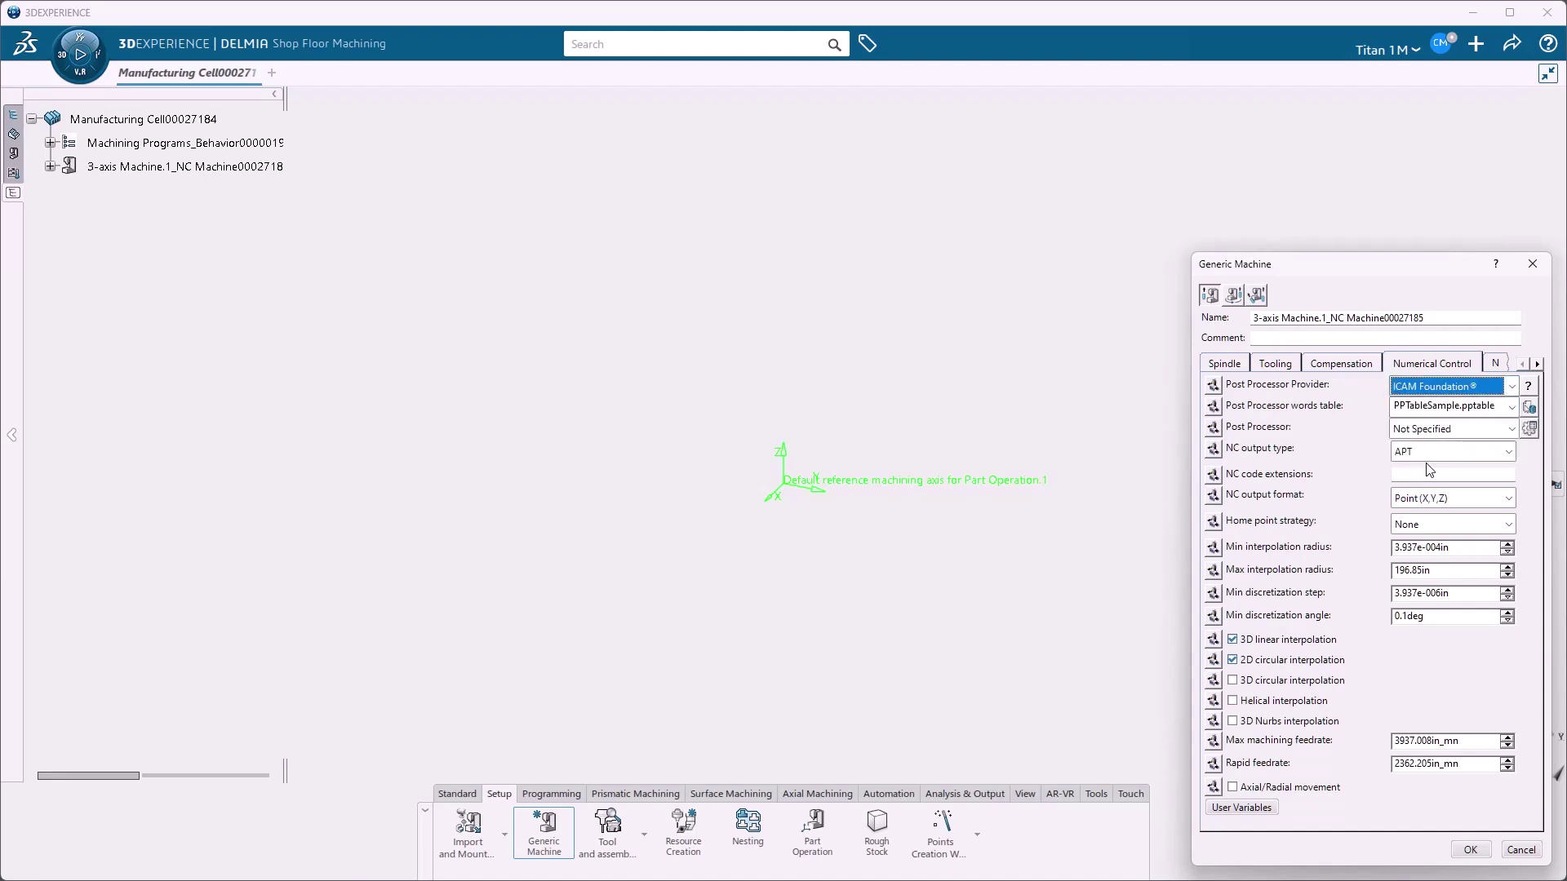
# Choose haas_m as the generic machine's post processor and ISO as its NC output type.
pyautogui.click(1435, 430)
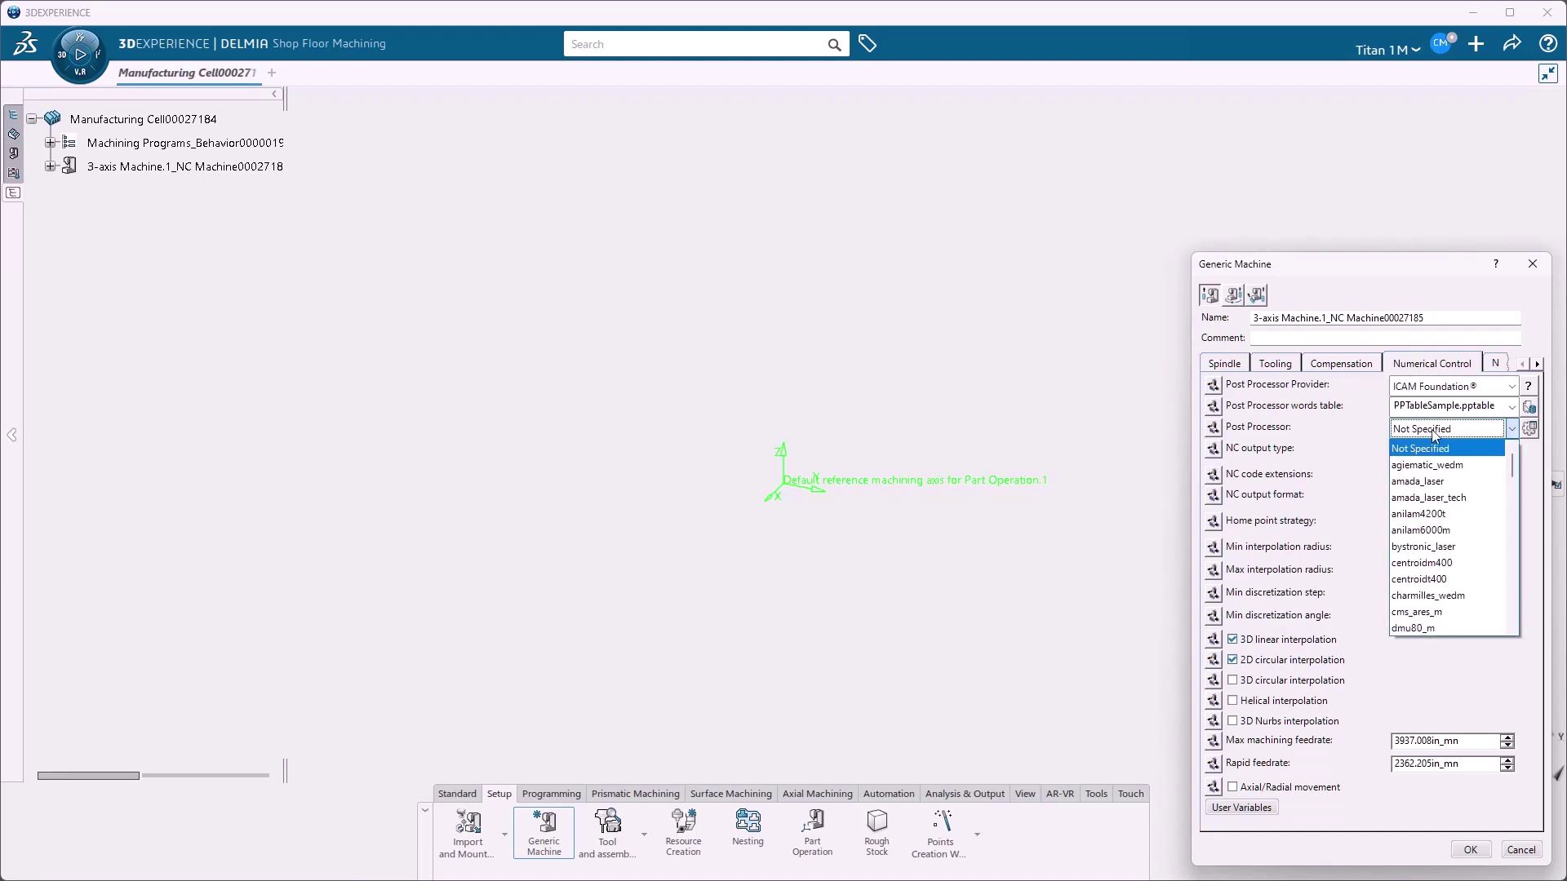
pyautogui.scroll(-6, 1461, 614)
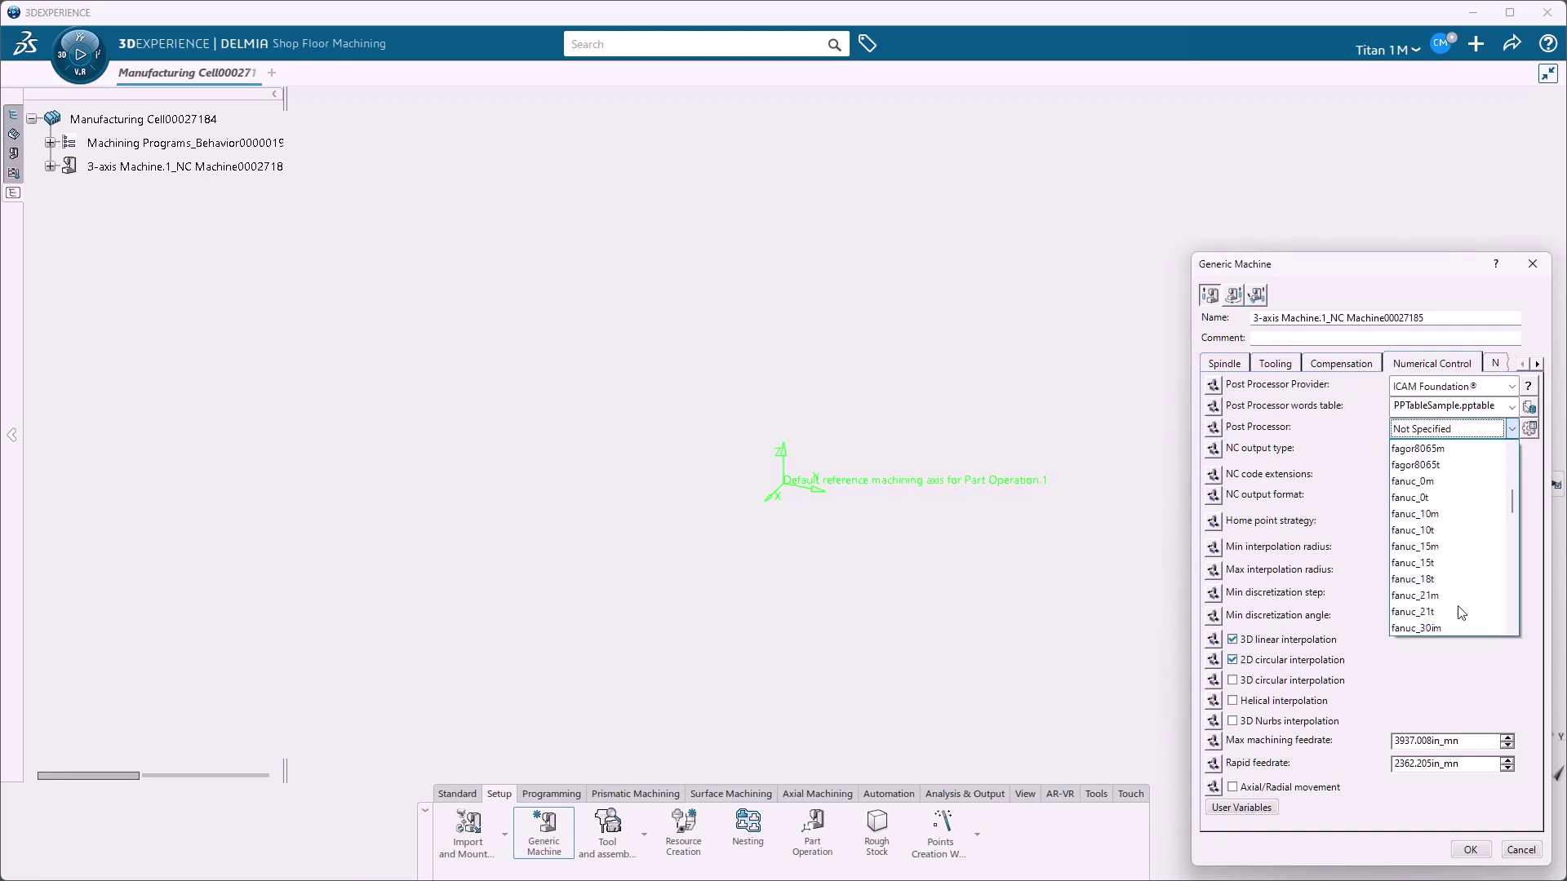
pyautogui.scroll(-5, 1461, 614)
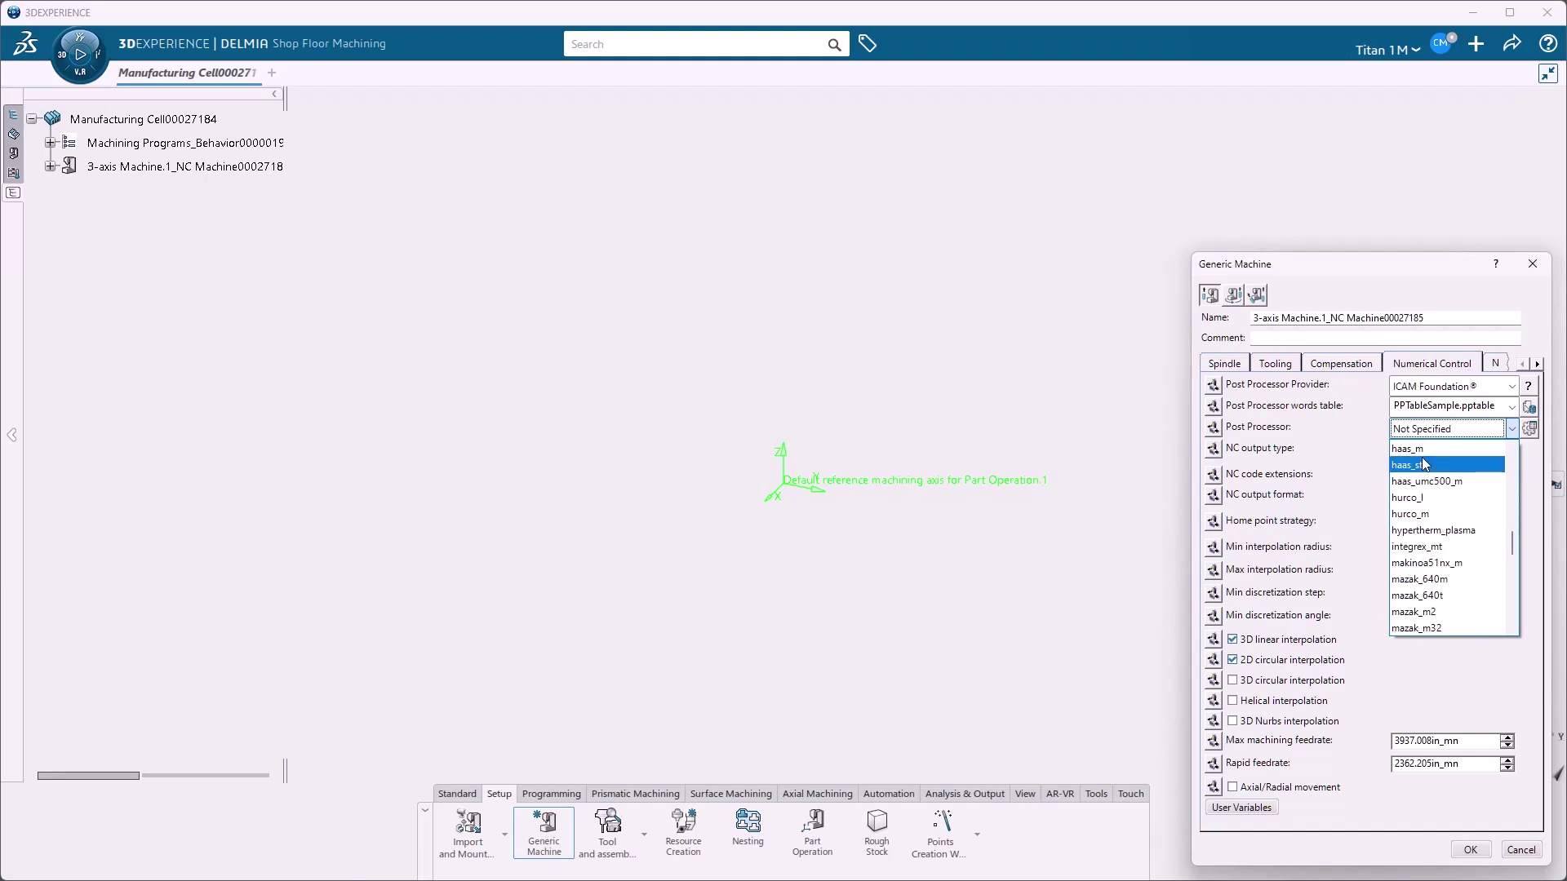
pyautogui.click(1421, 450)
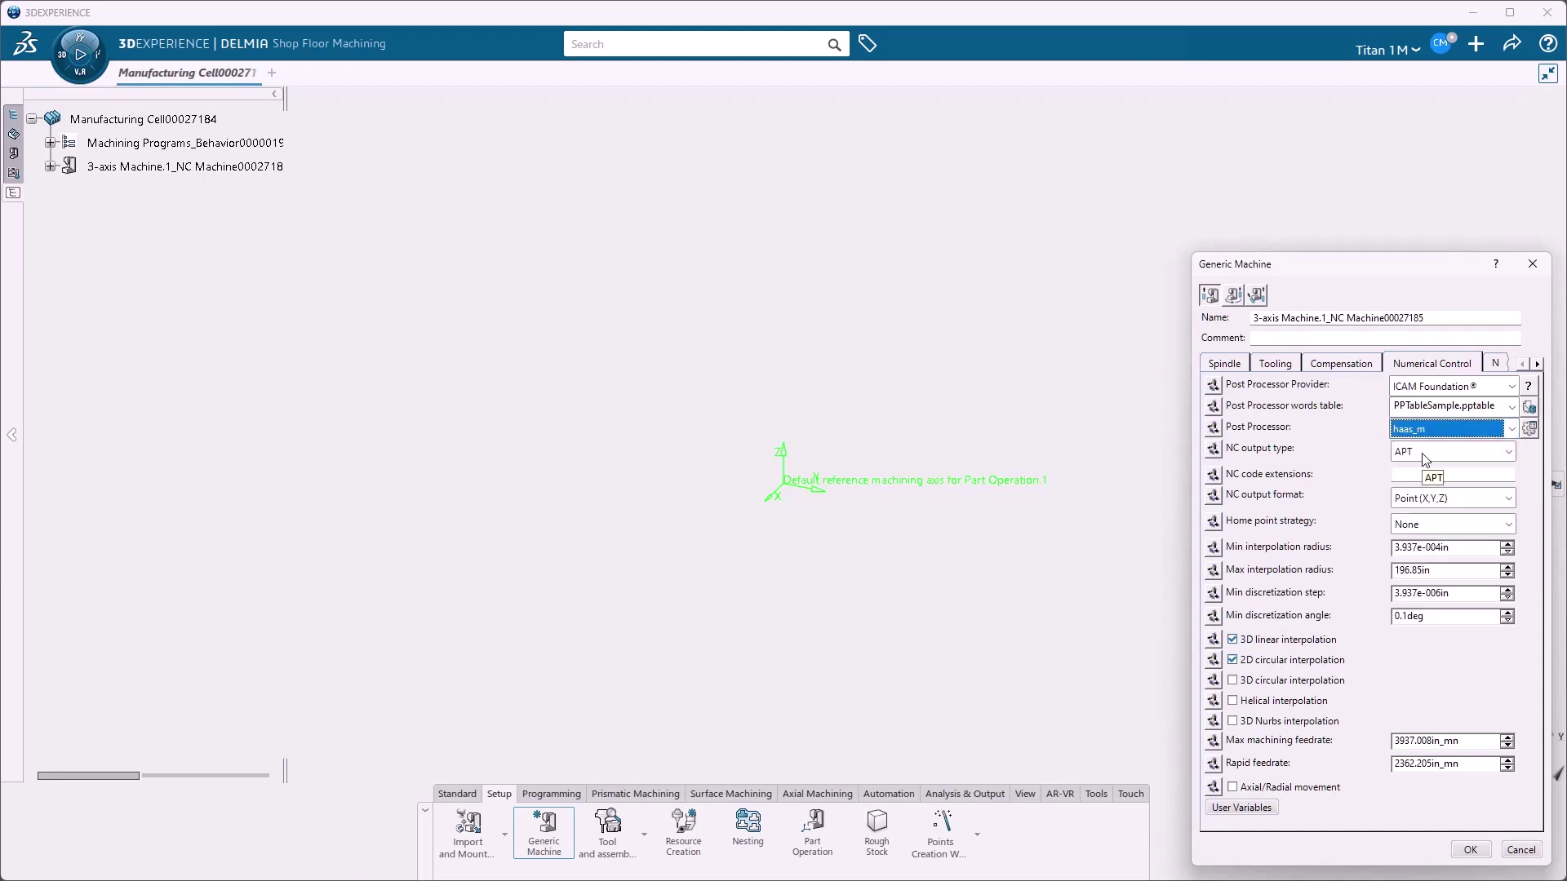
pyautogui.click(1424, 455)
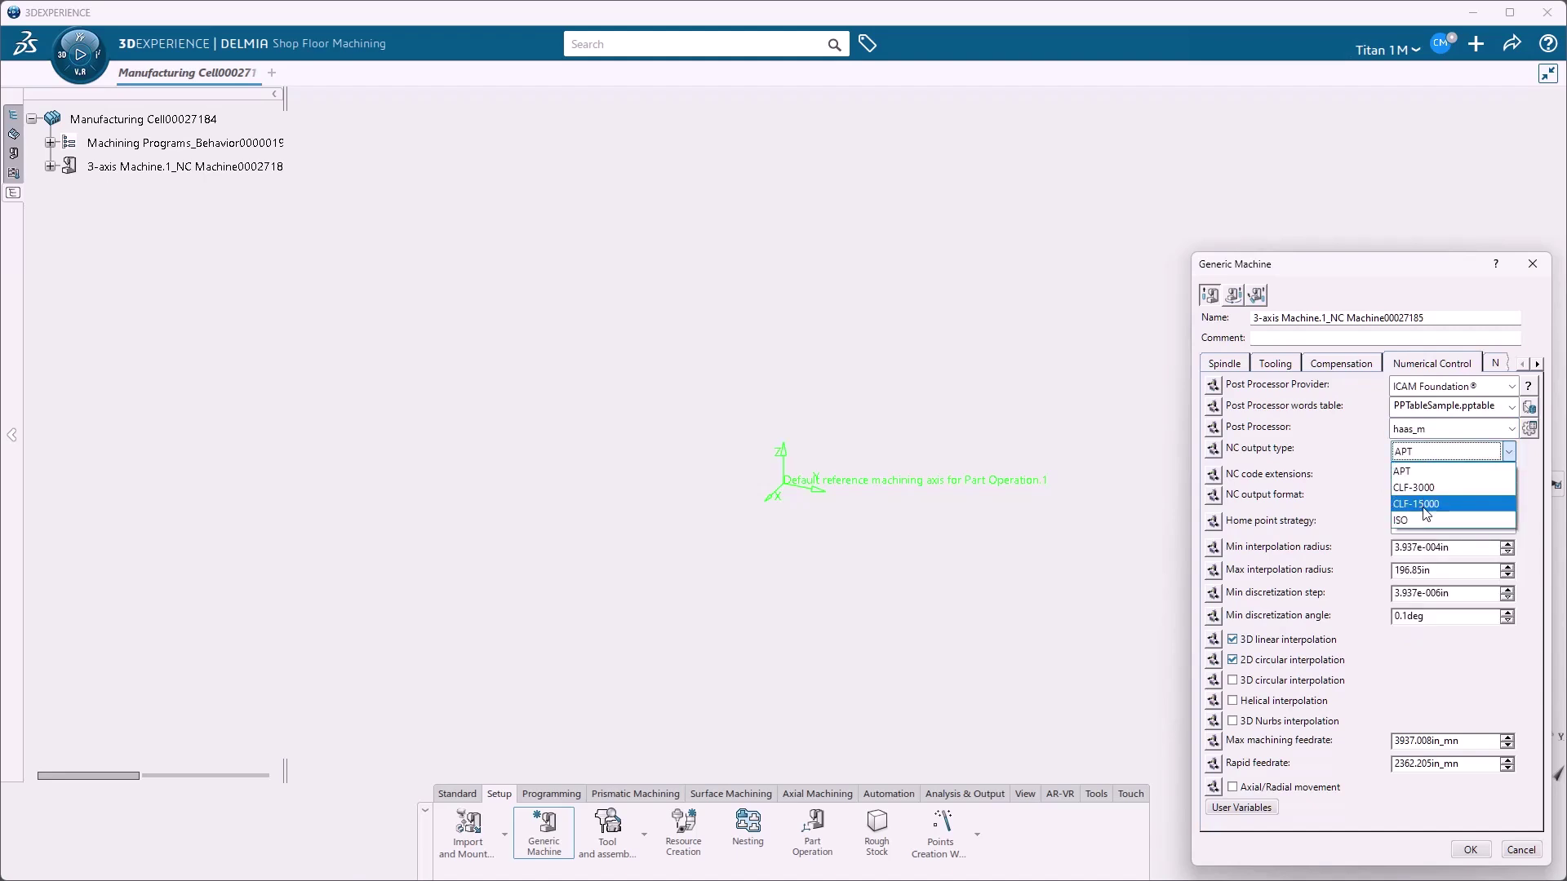
pyautogui.click(1424, 520)
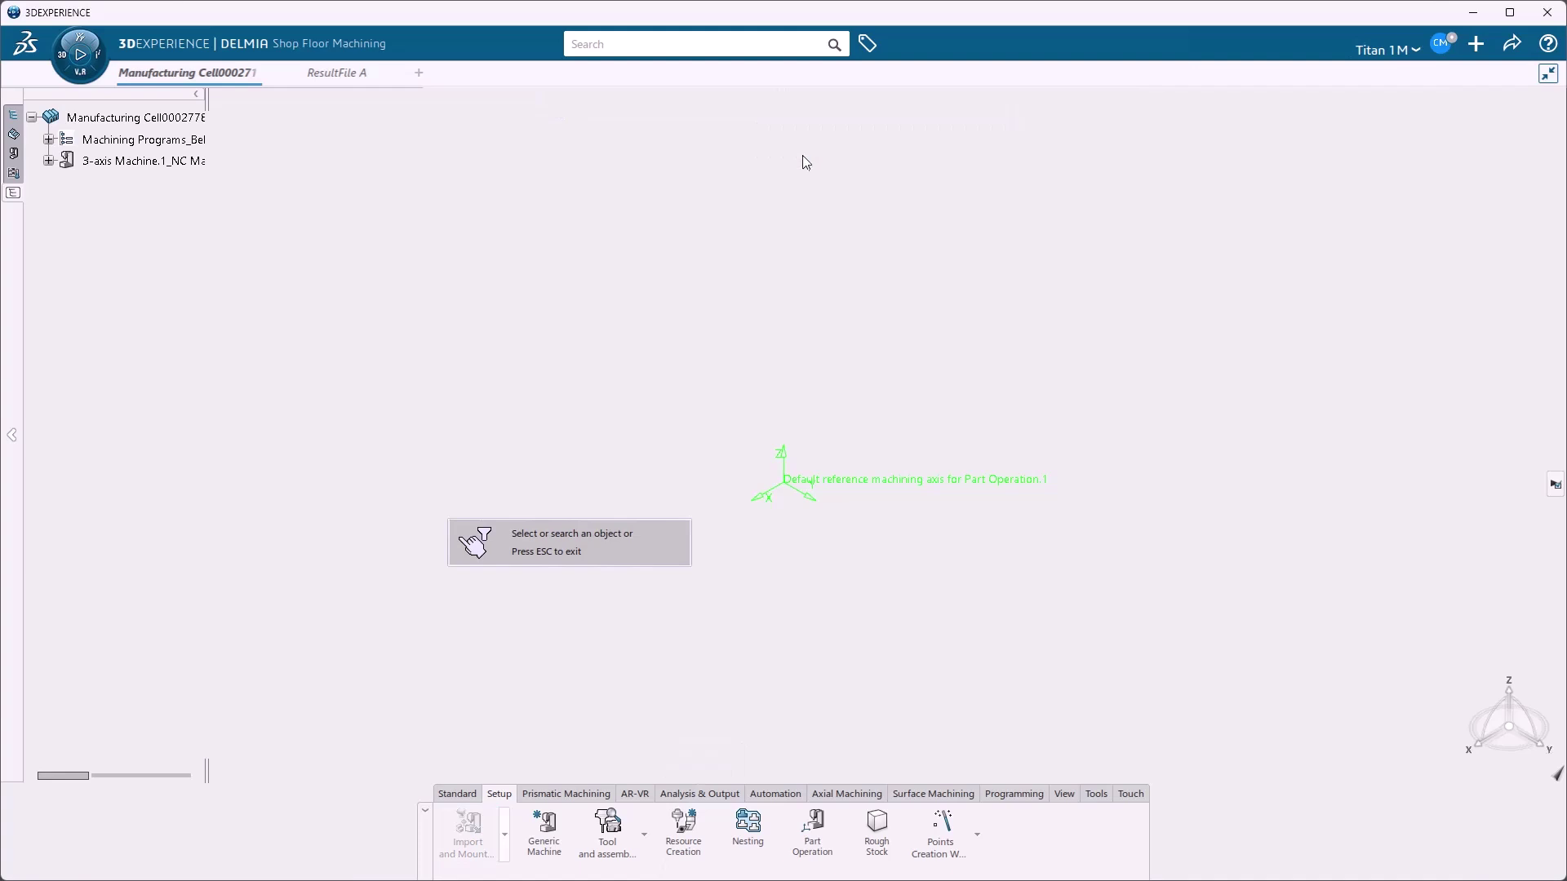
# Search for "Titan 1m" and insert the Titan 1M physical product as the manufacturing setup.
pyautogui.click(678, 45)
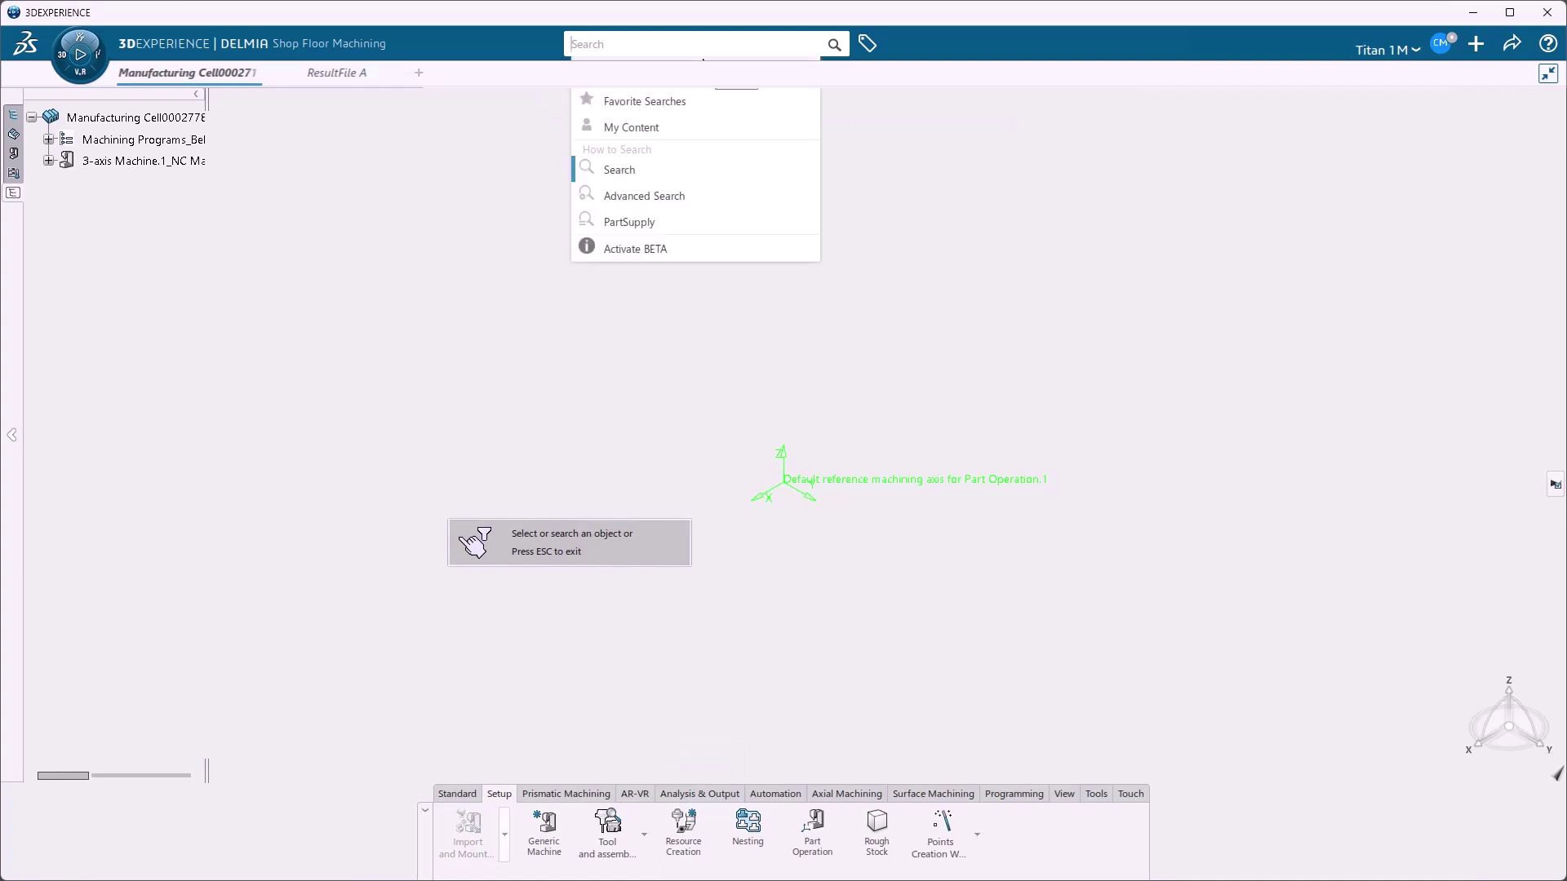
pyautogui.write('Titan 1m')
pyautogui.press('Return')
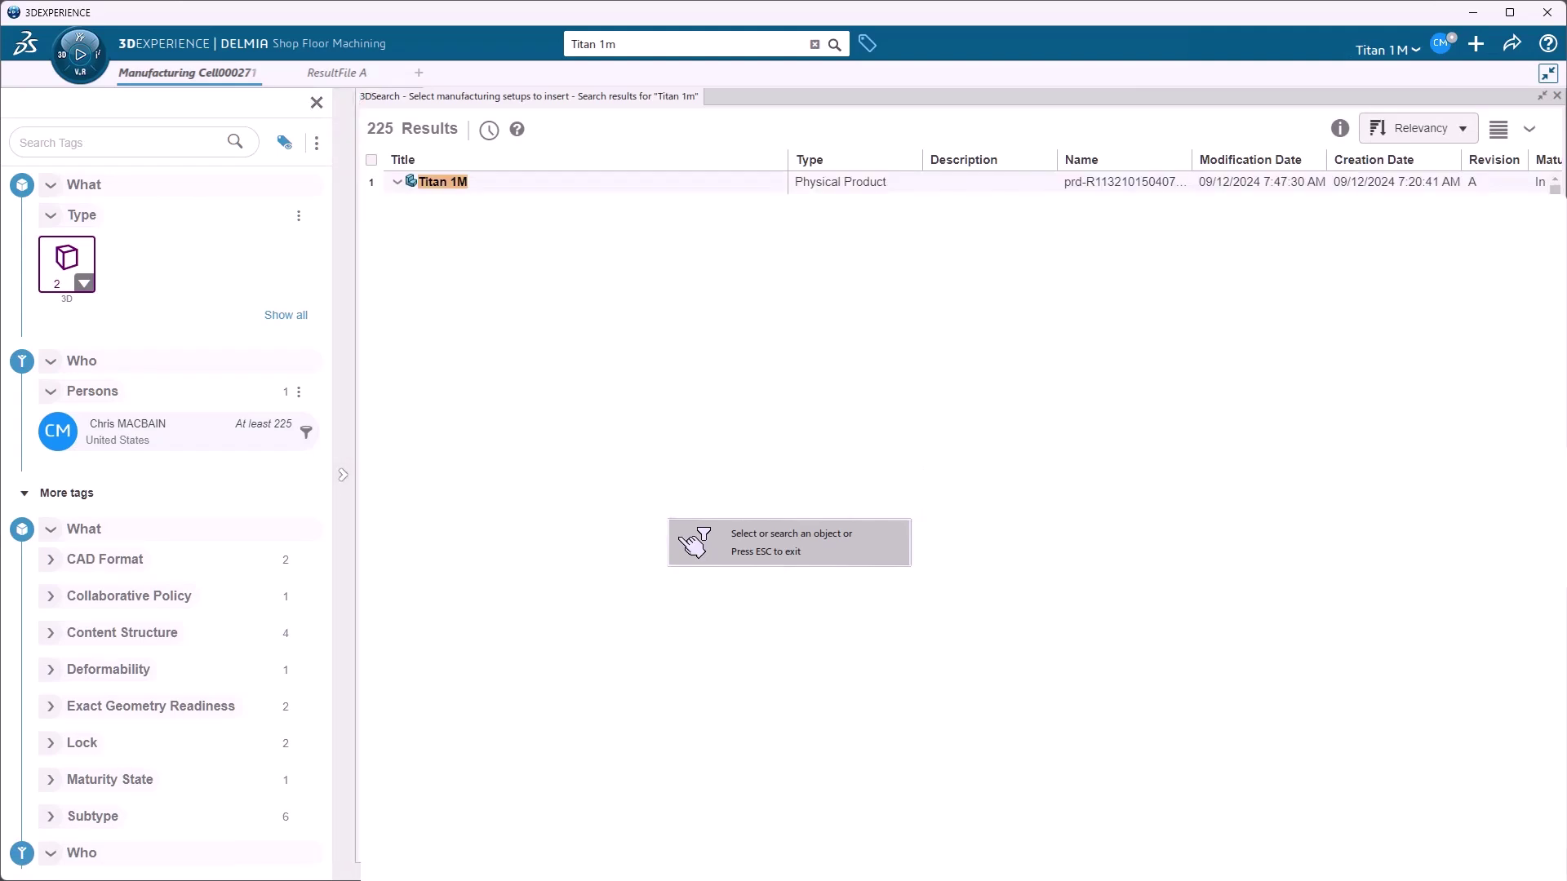
pyautogui.click(437, 181)
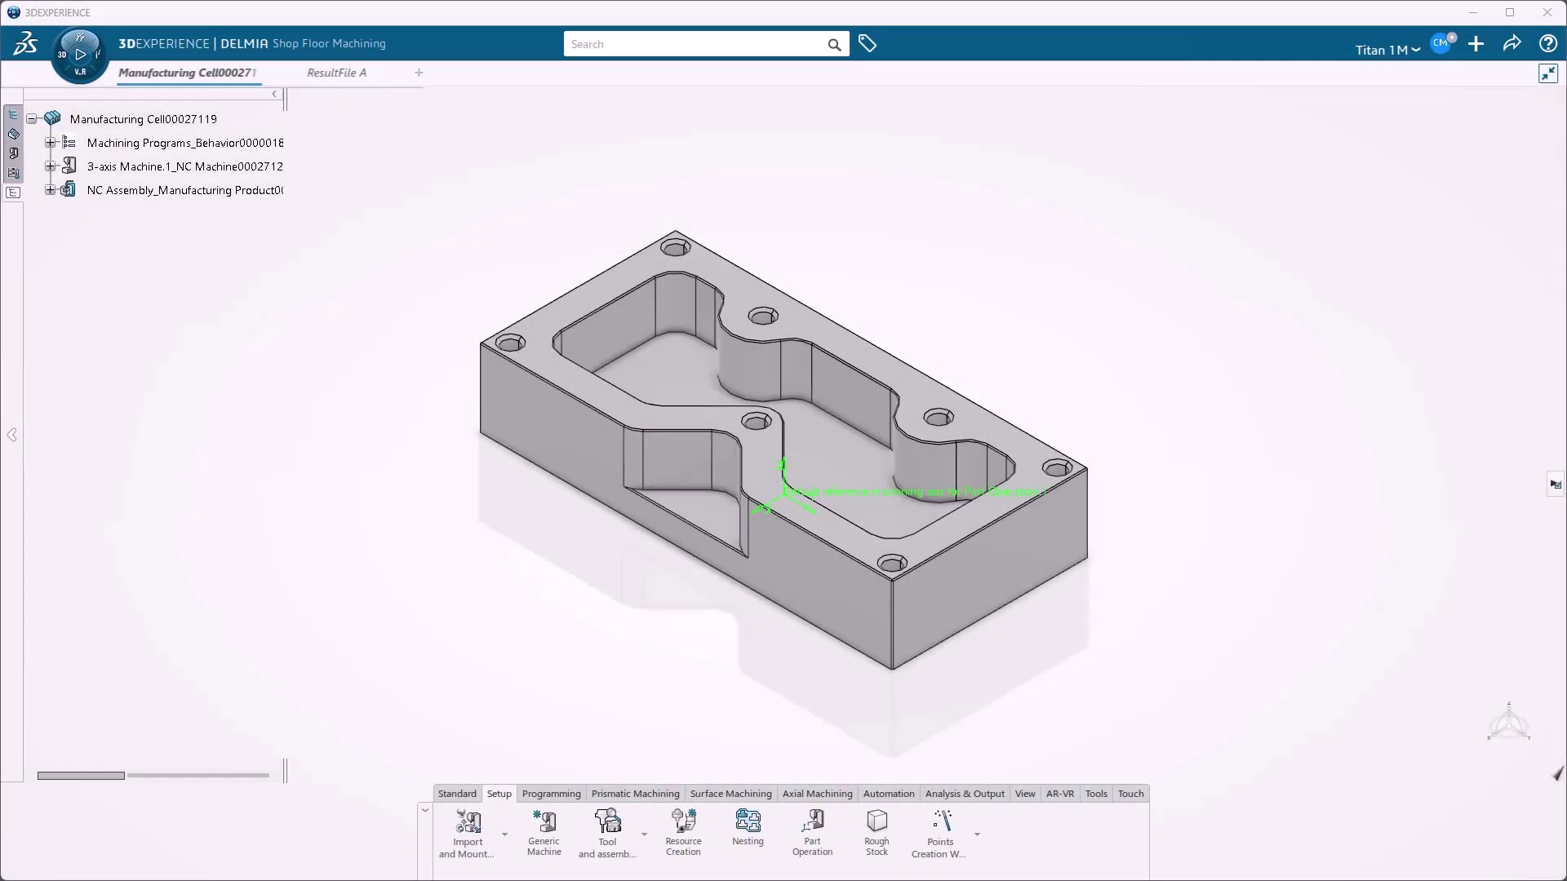
# Create an end mill tool resource and set its cutting diameter to 0.375 in.
pyautogui.click(688, 845)
pyautogui.click(576, 259)
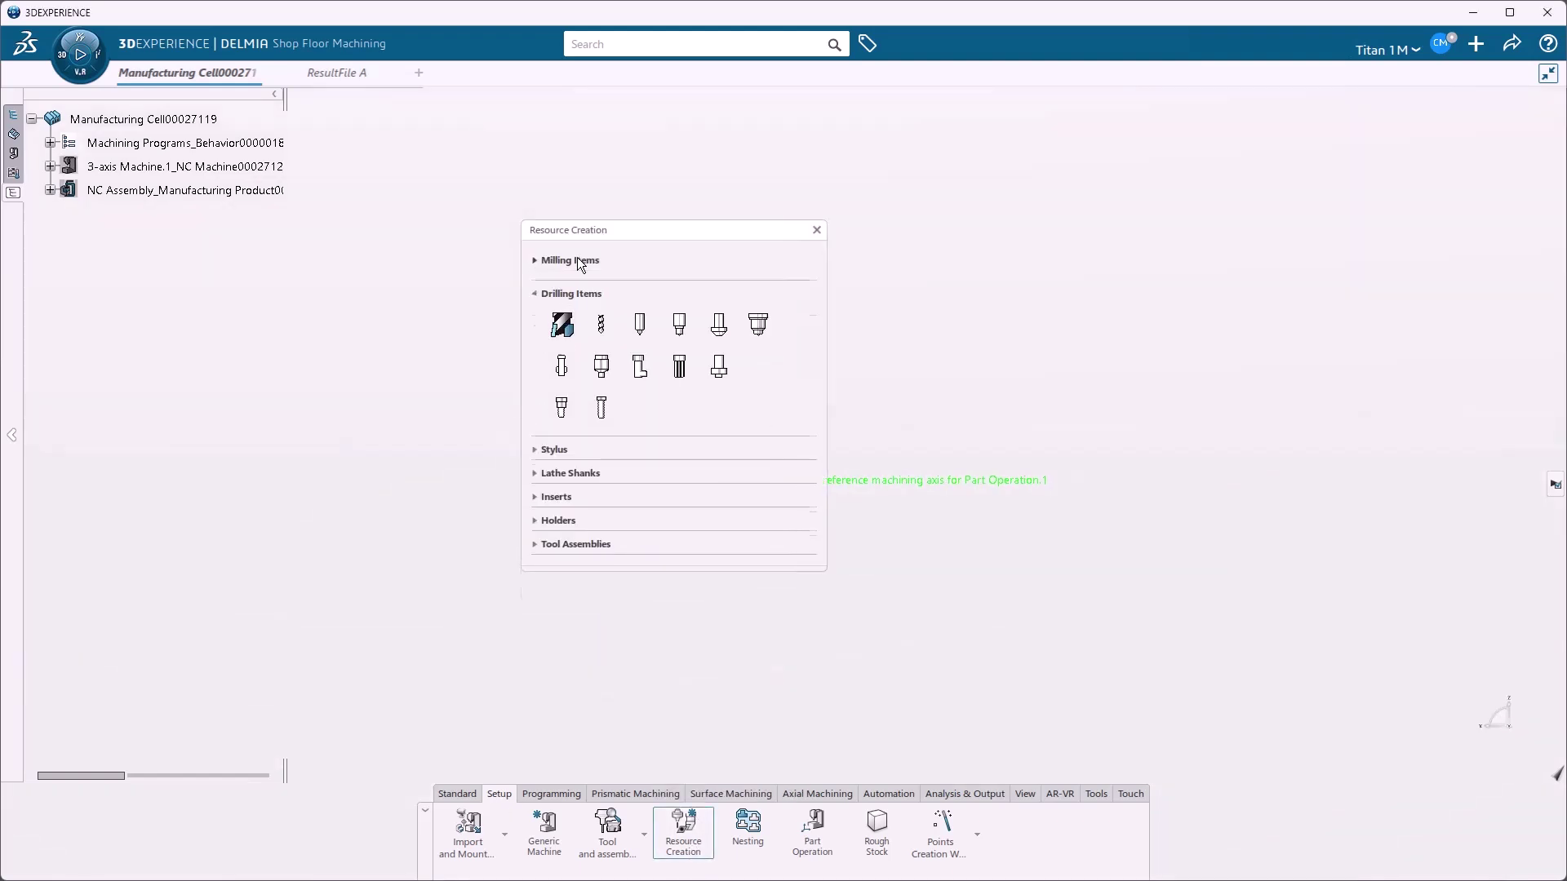
pyautogui.click(601, 296)
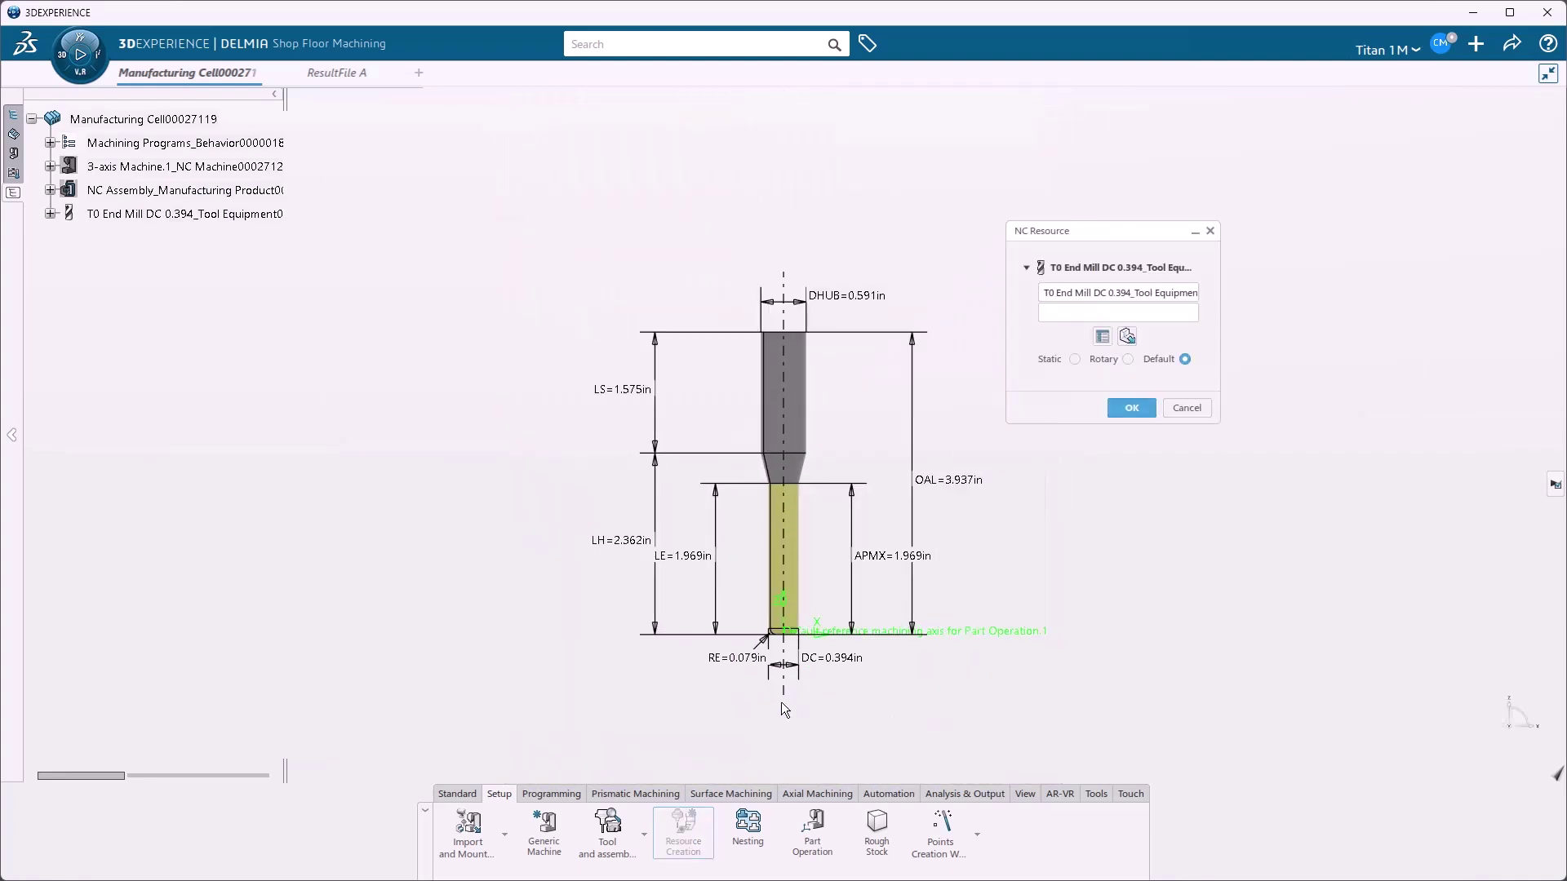
pyautogui.doubleClick(841, 663)
pyautogui.write('.375')
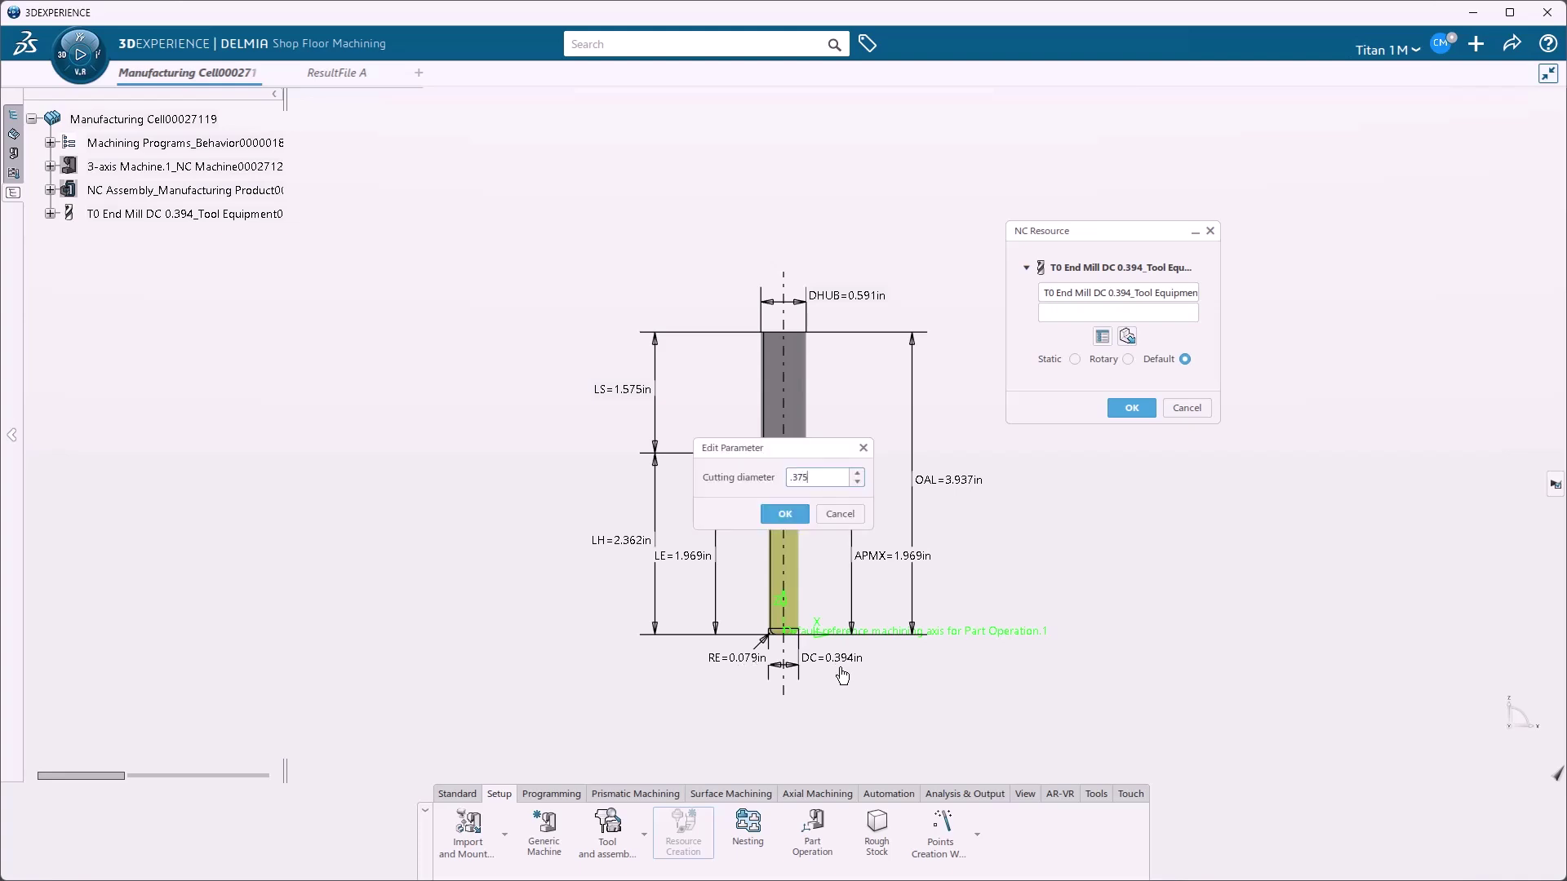
pyautogui.press('Return')
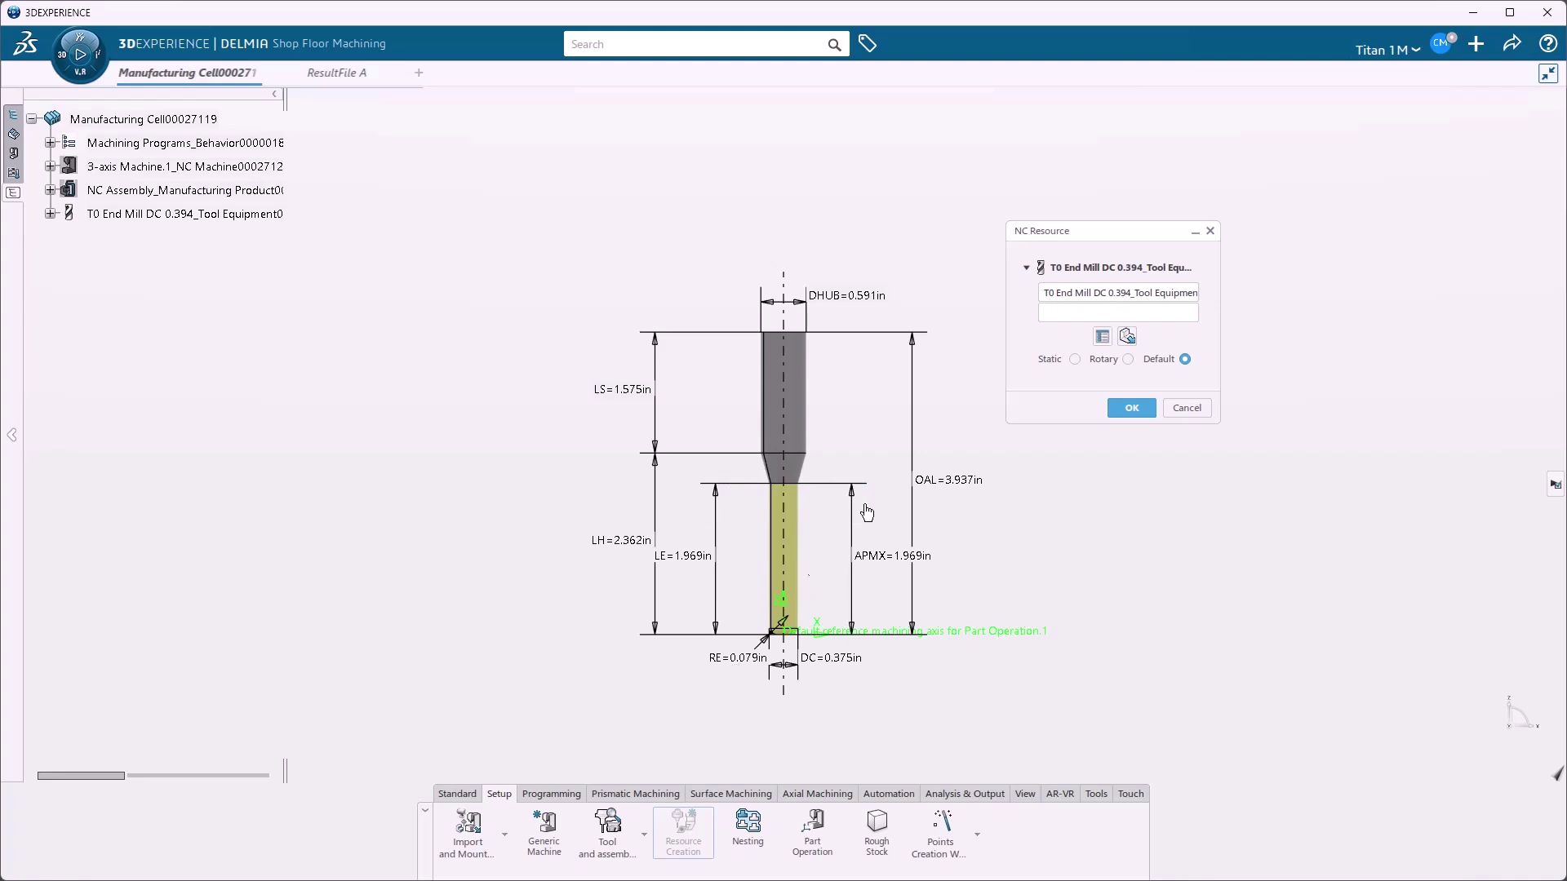
# Set the end mill's corner radius to 0 in its geometry parameters and accept the tool's properties.
pyautogui.click(1102, 336)
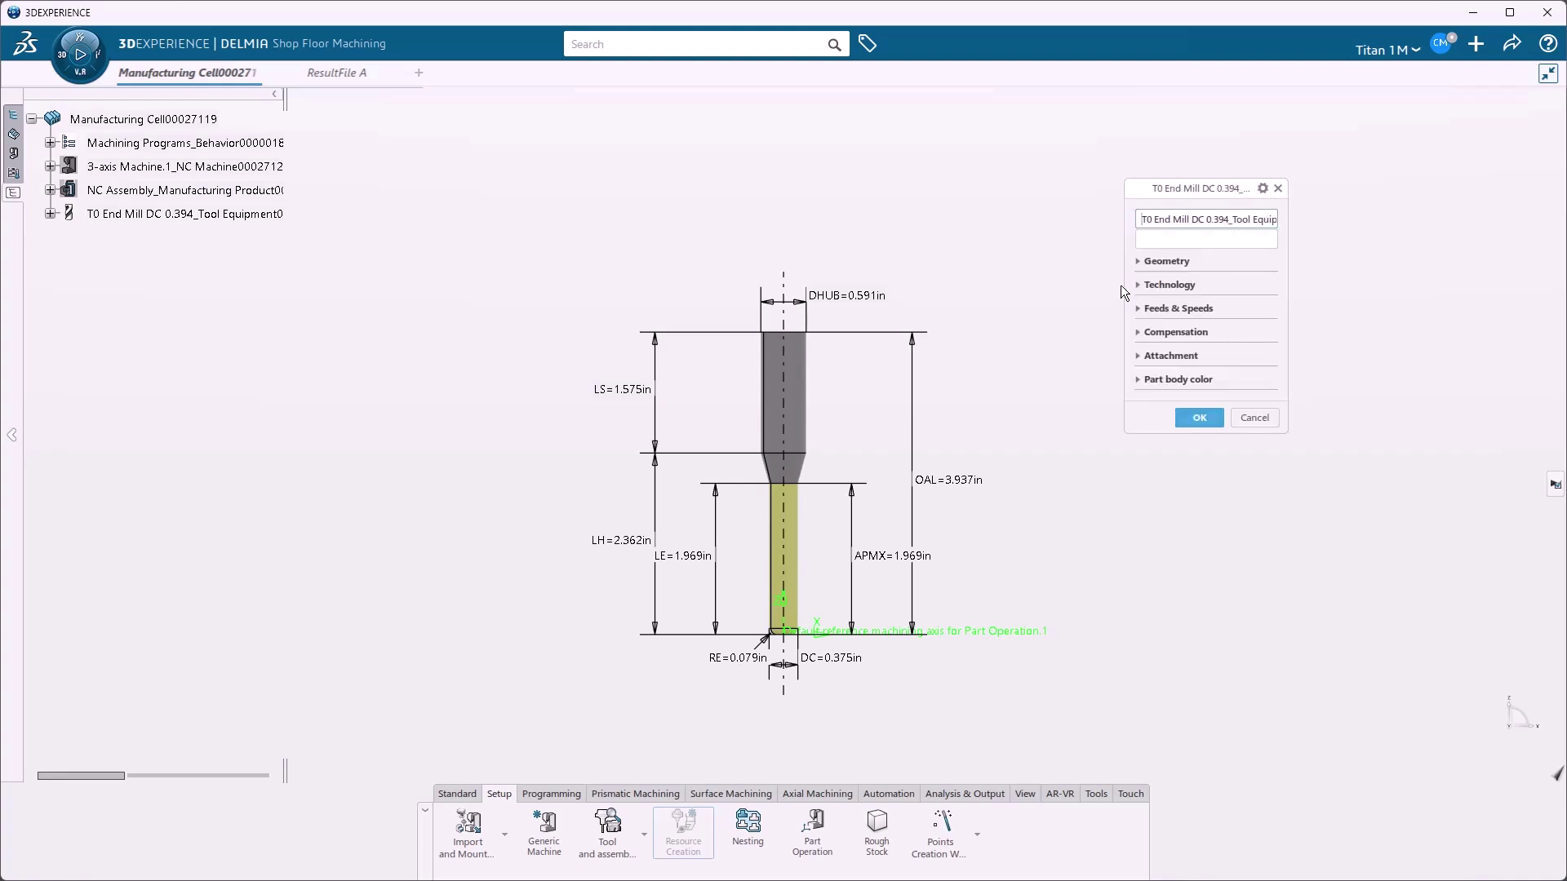
pyautogui.click(1150, 263)
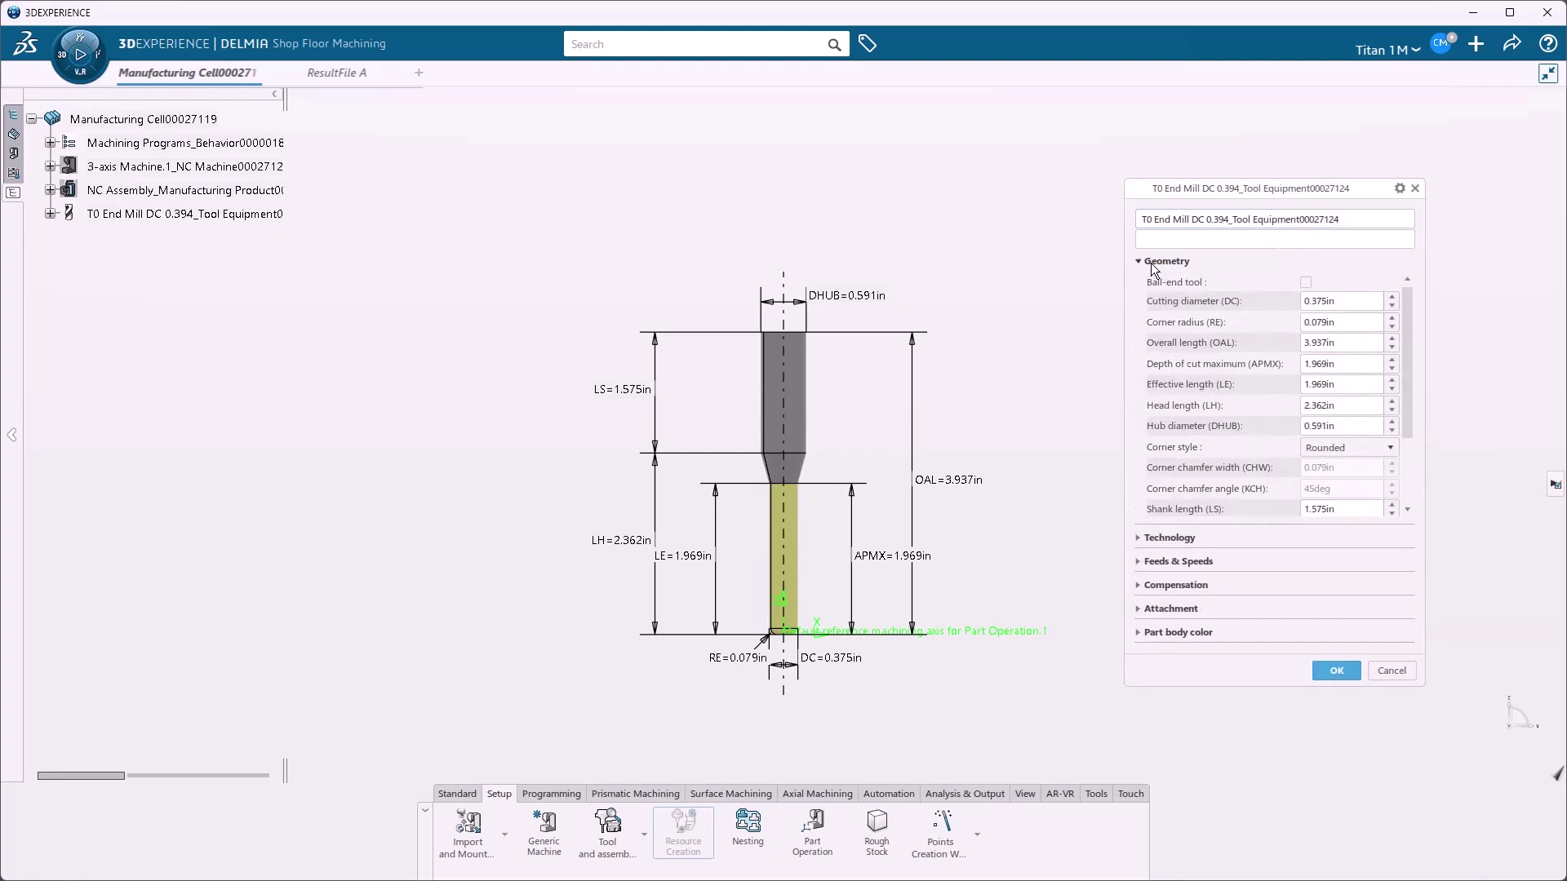
pyautogui.doubleClick(1326, 322)
pyautogui.write('0')
pyautogui.click(1345, 672)
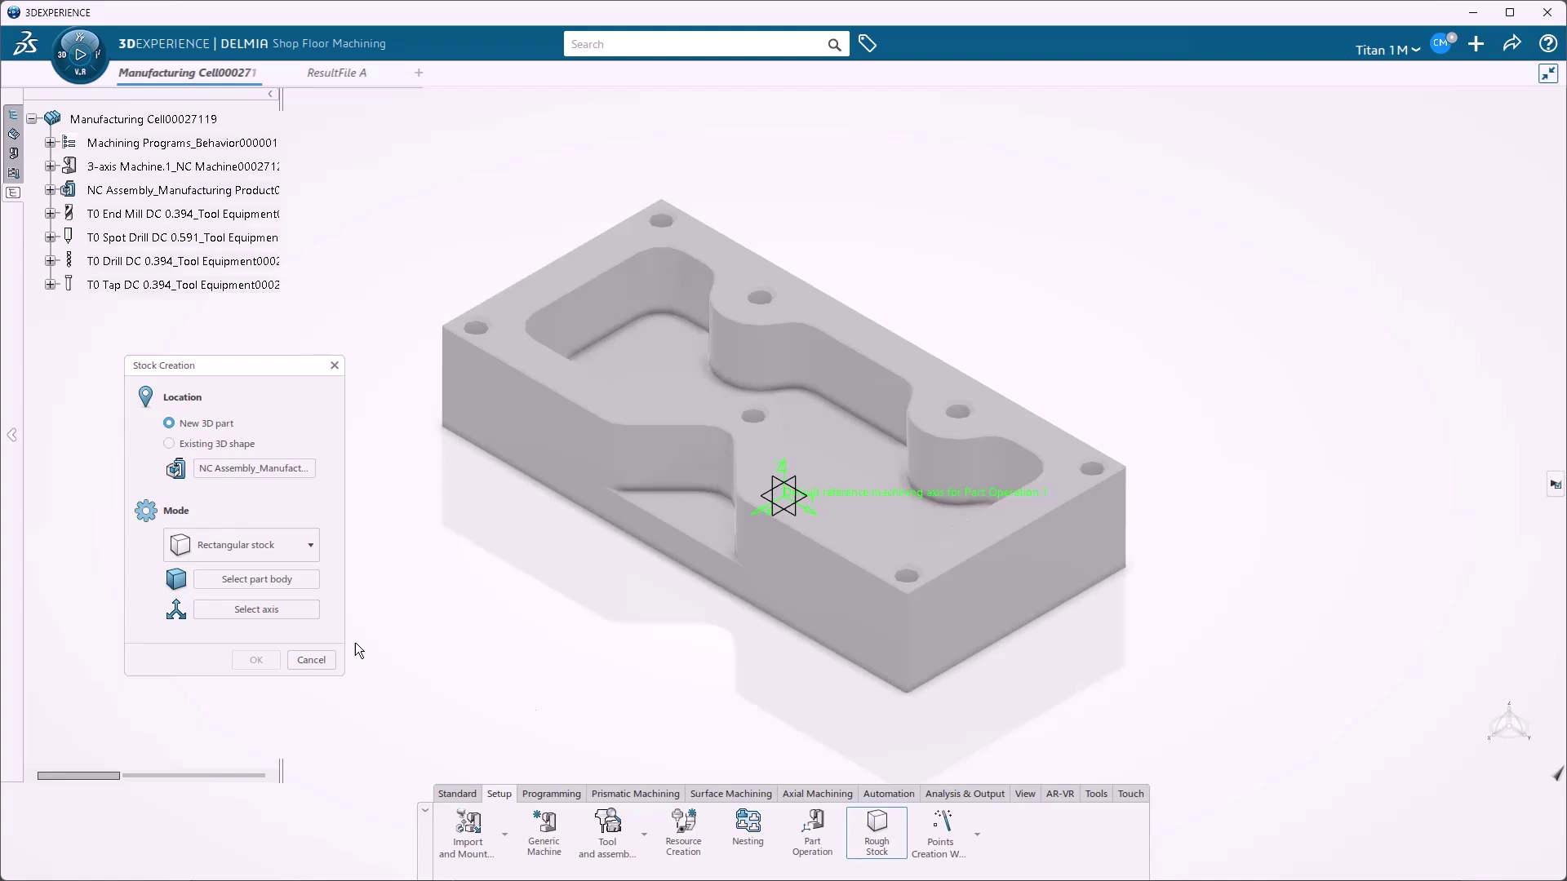
# Create a rectangular rough stock around the Titan 1M part body as a new 3D part.
pyautogui.click(260, 585)
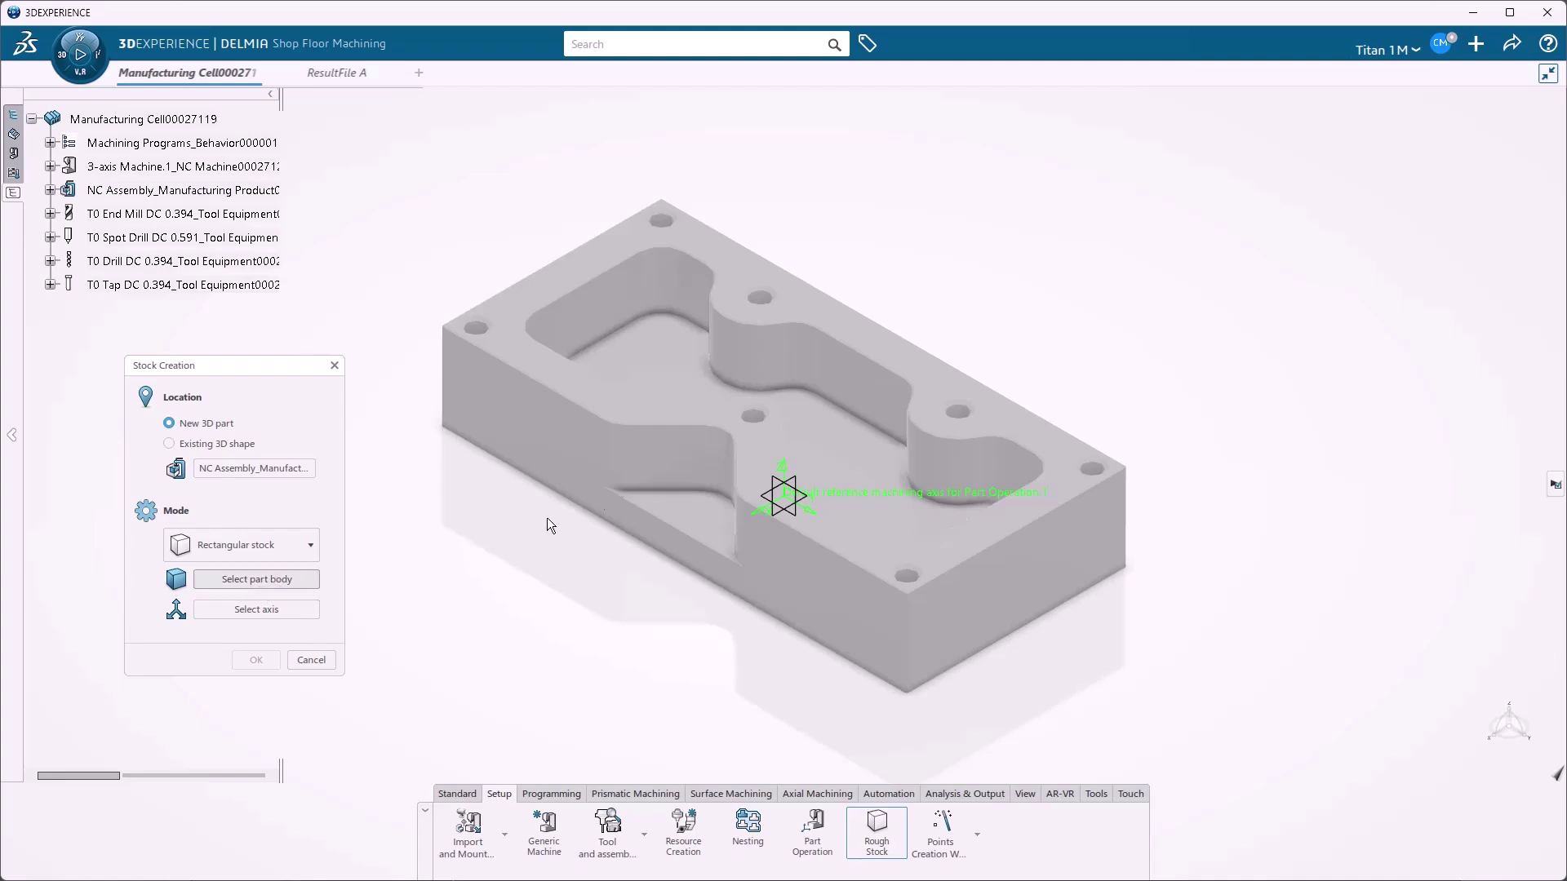
pyautogui.click(638, 461)
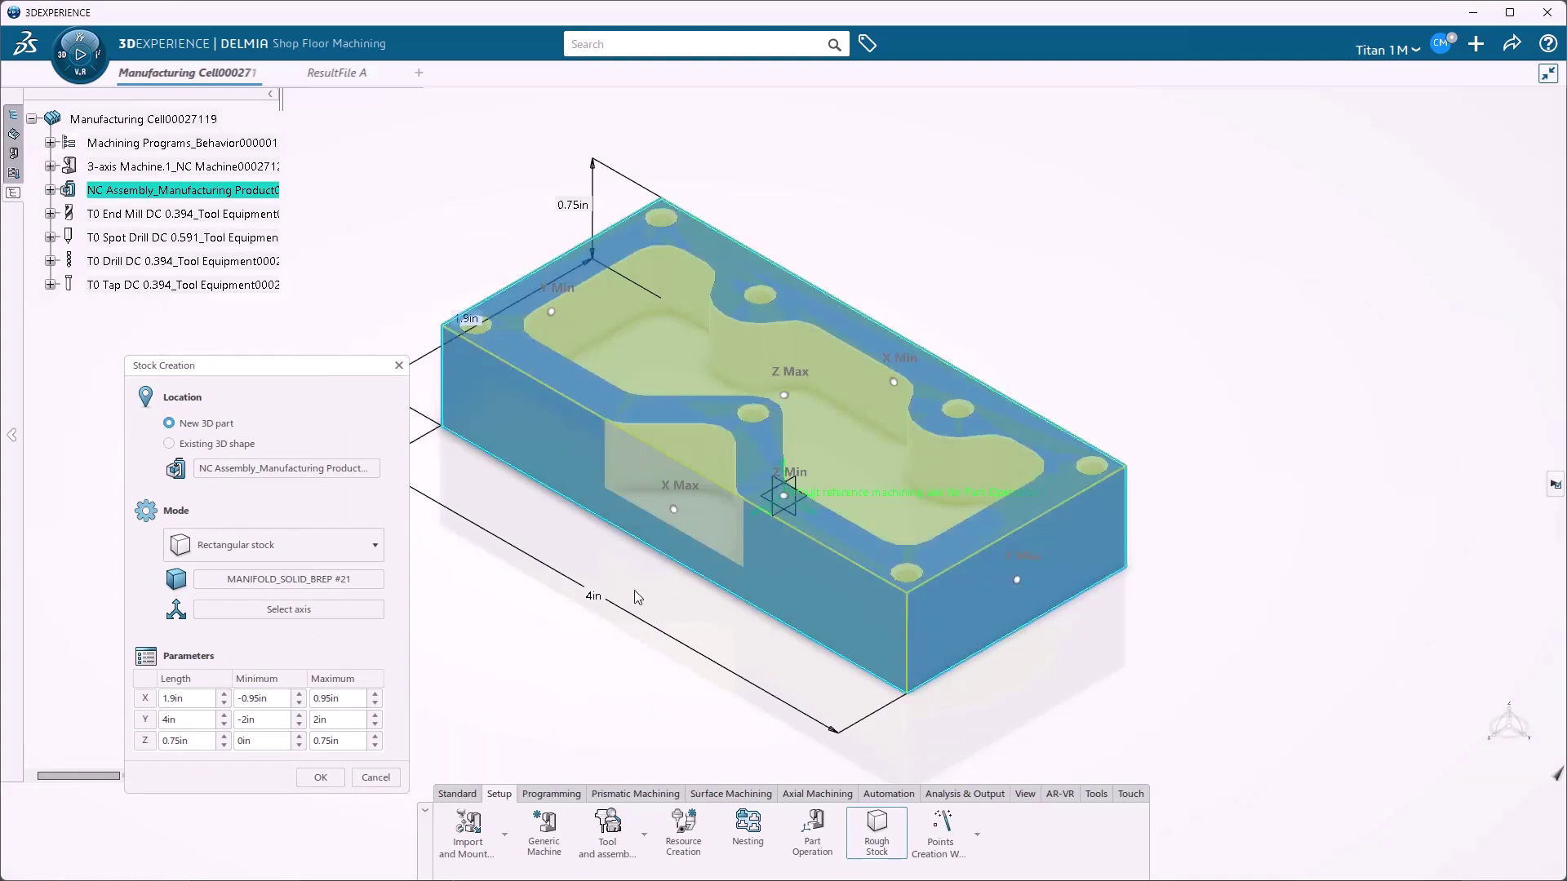
pyautogui.click(318, 781)
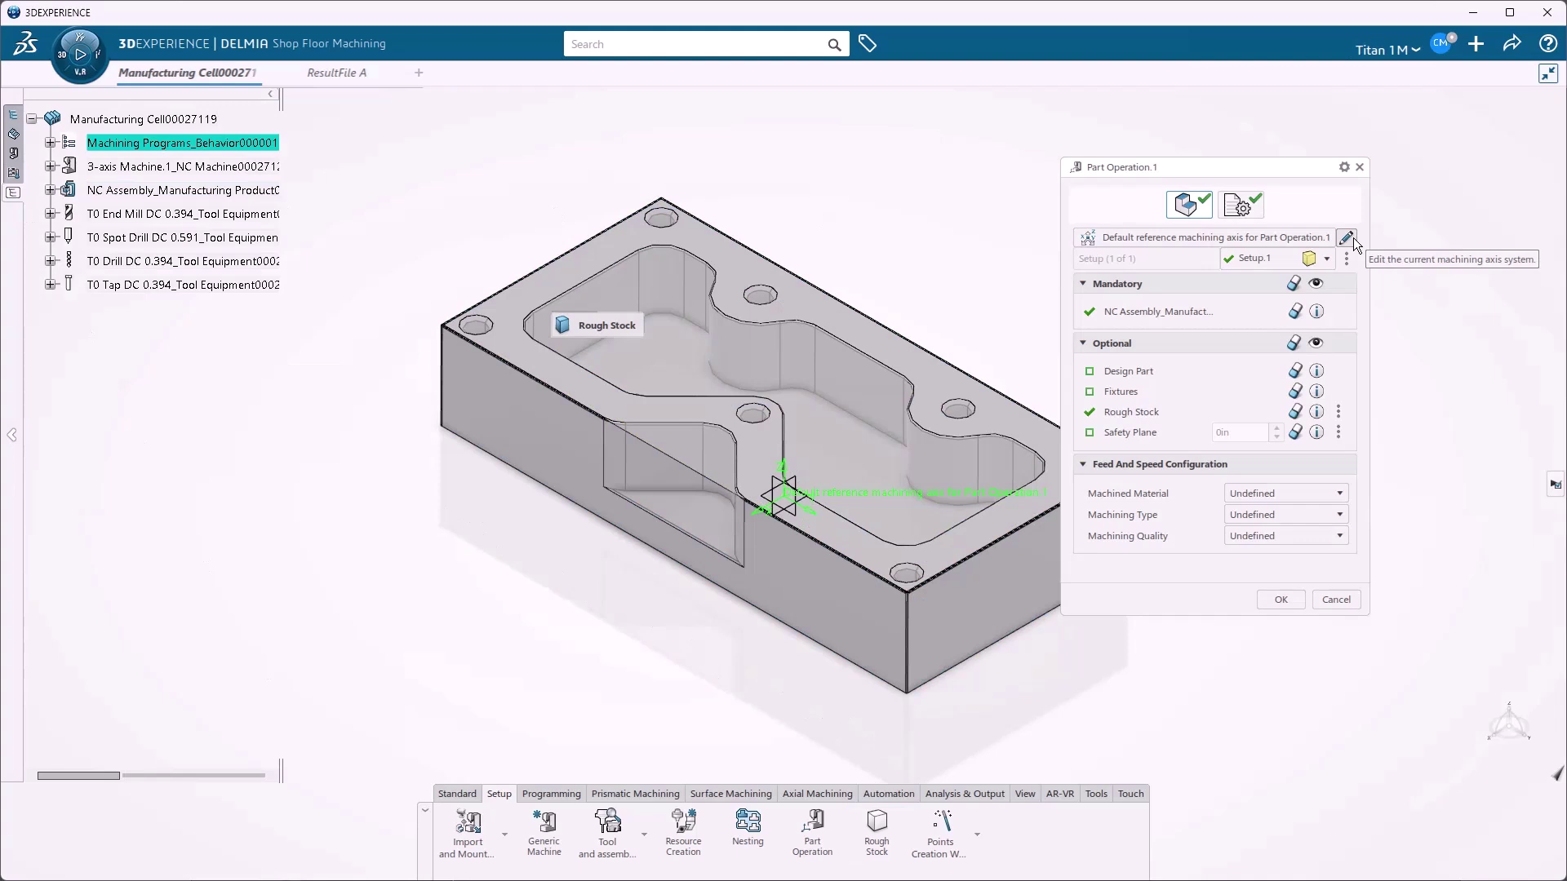
# Set the part operation's machining axis origin at the rear upper corner of the block and move its label clear of the part.
pyautogui.click(1352, 239)
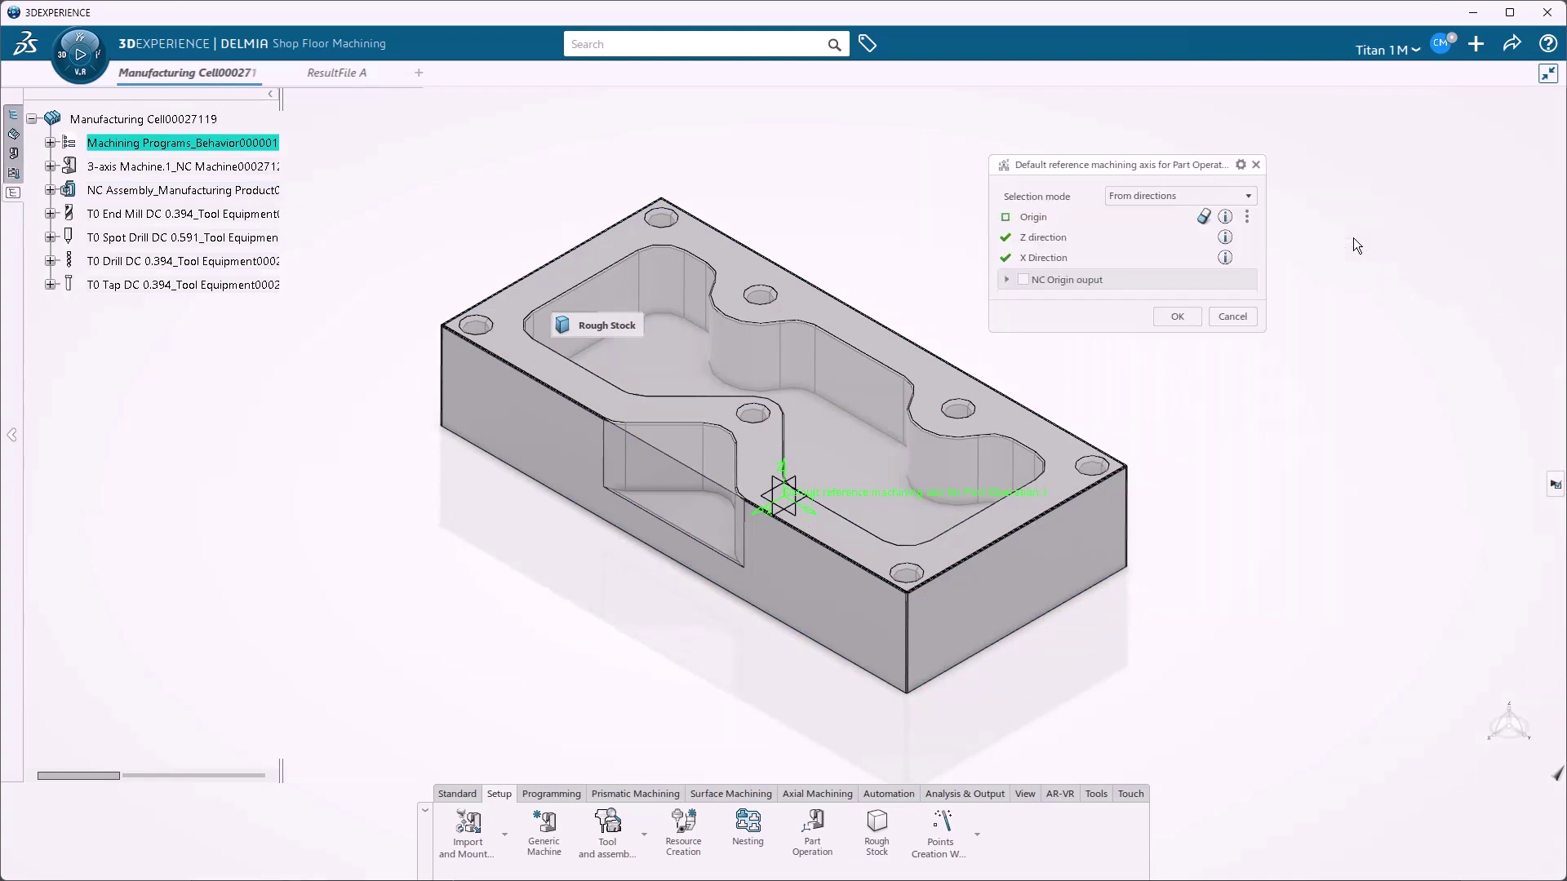
pyautogui.click(1024, 220)
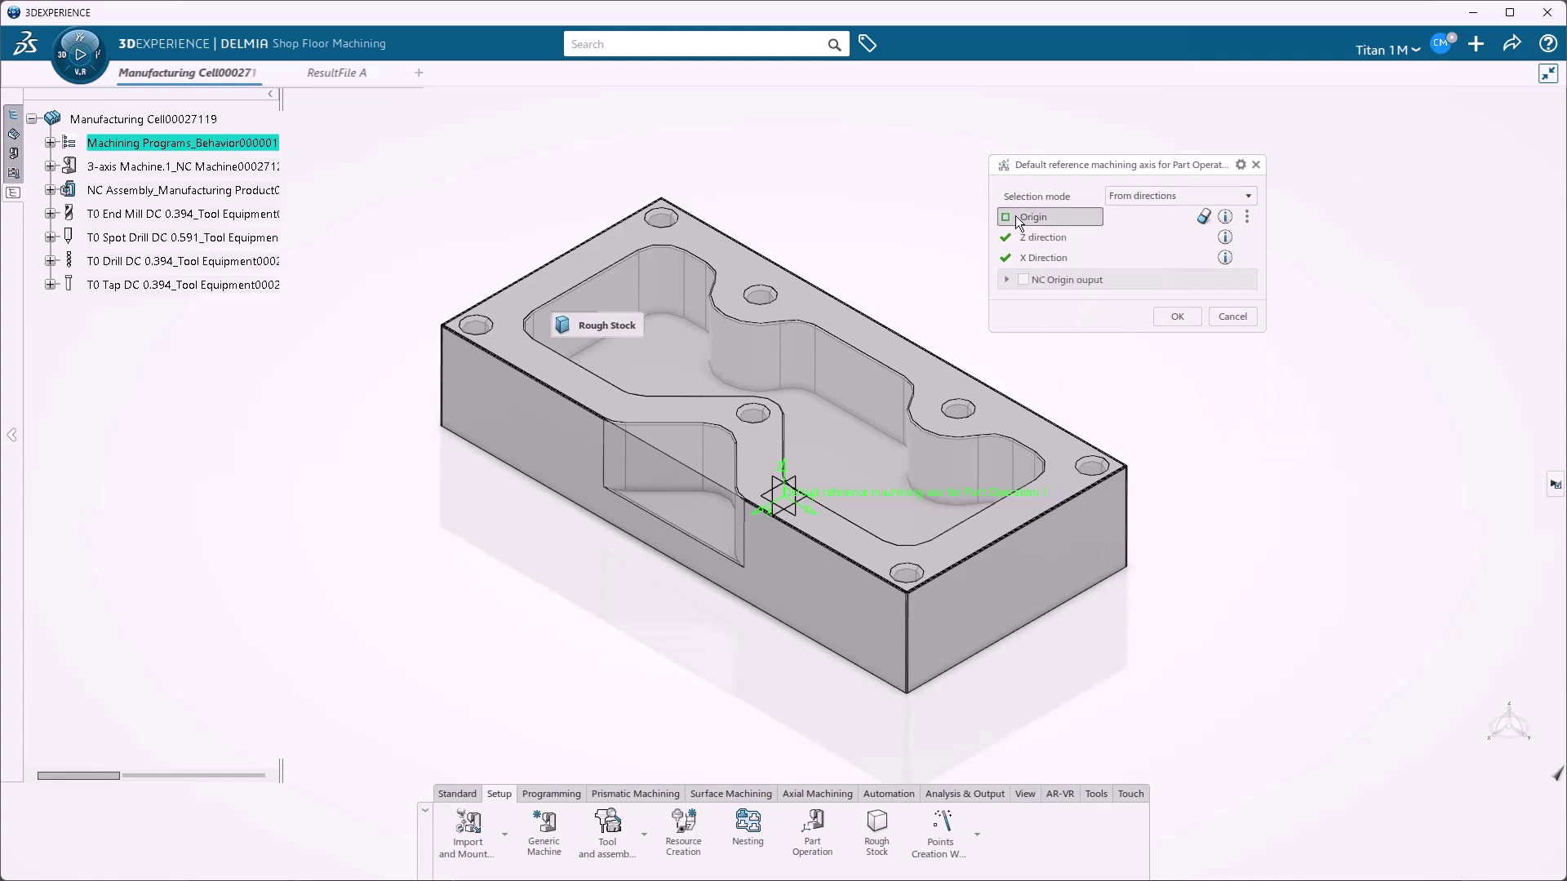
pyautogui.click(668, 198)
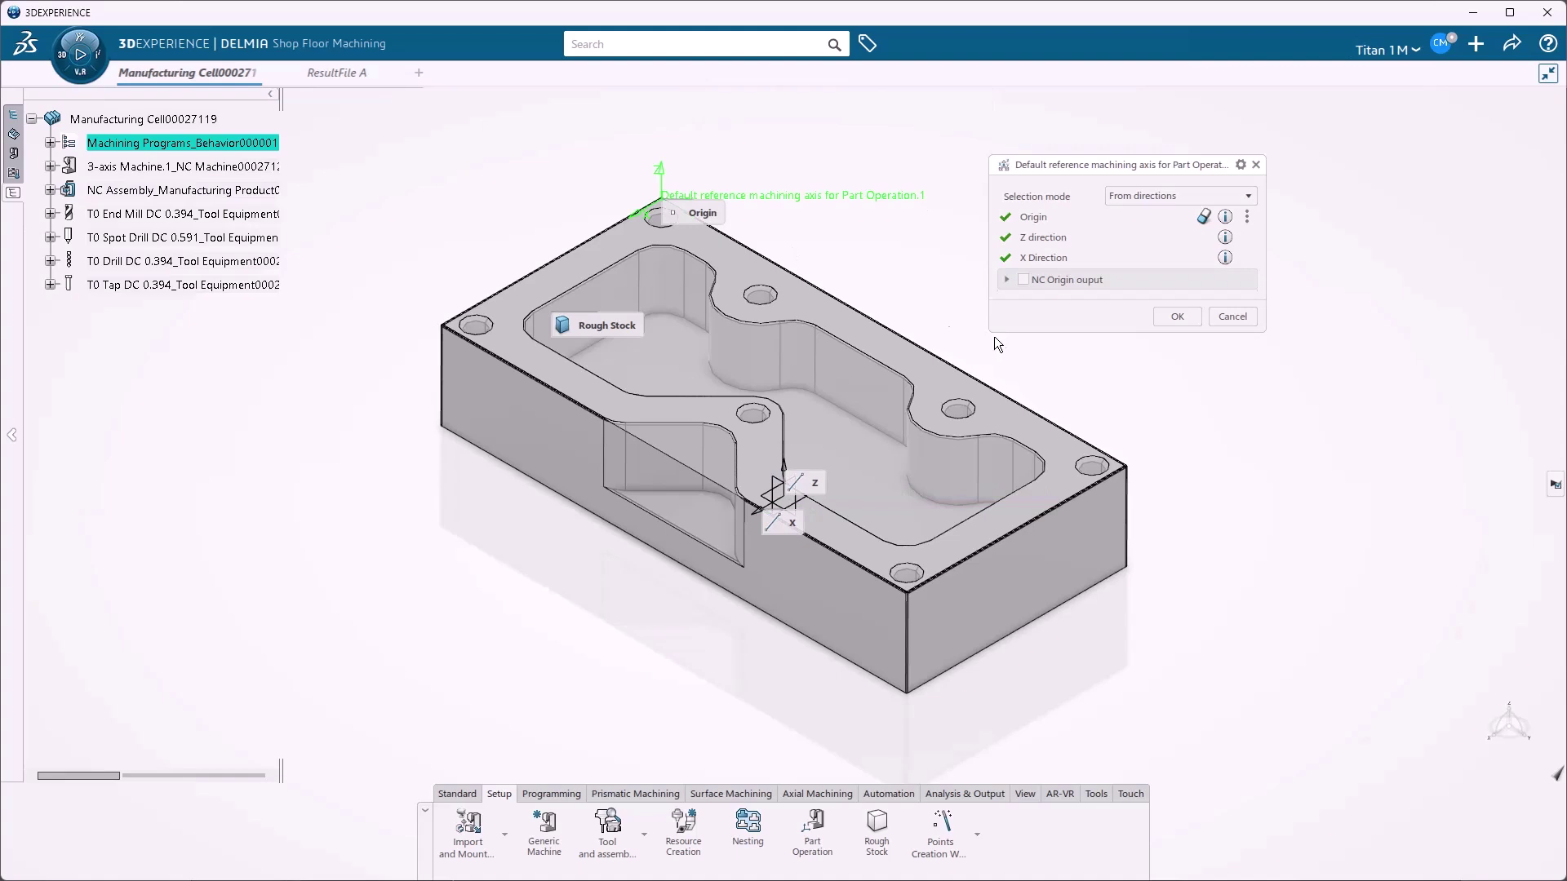
pyautogui.moveTo(675, 211); pyautogui.dragTo(774, 136)
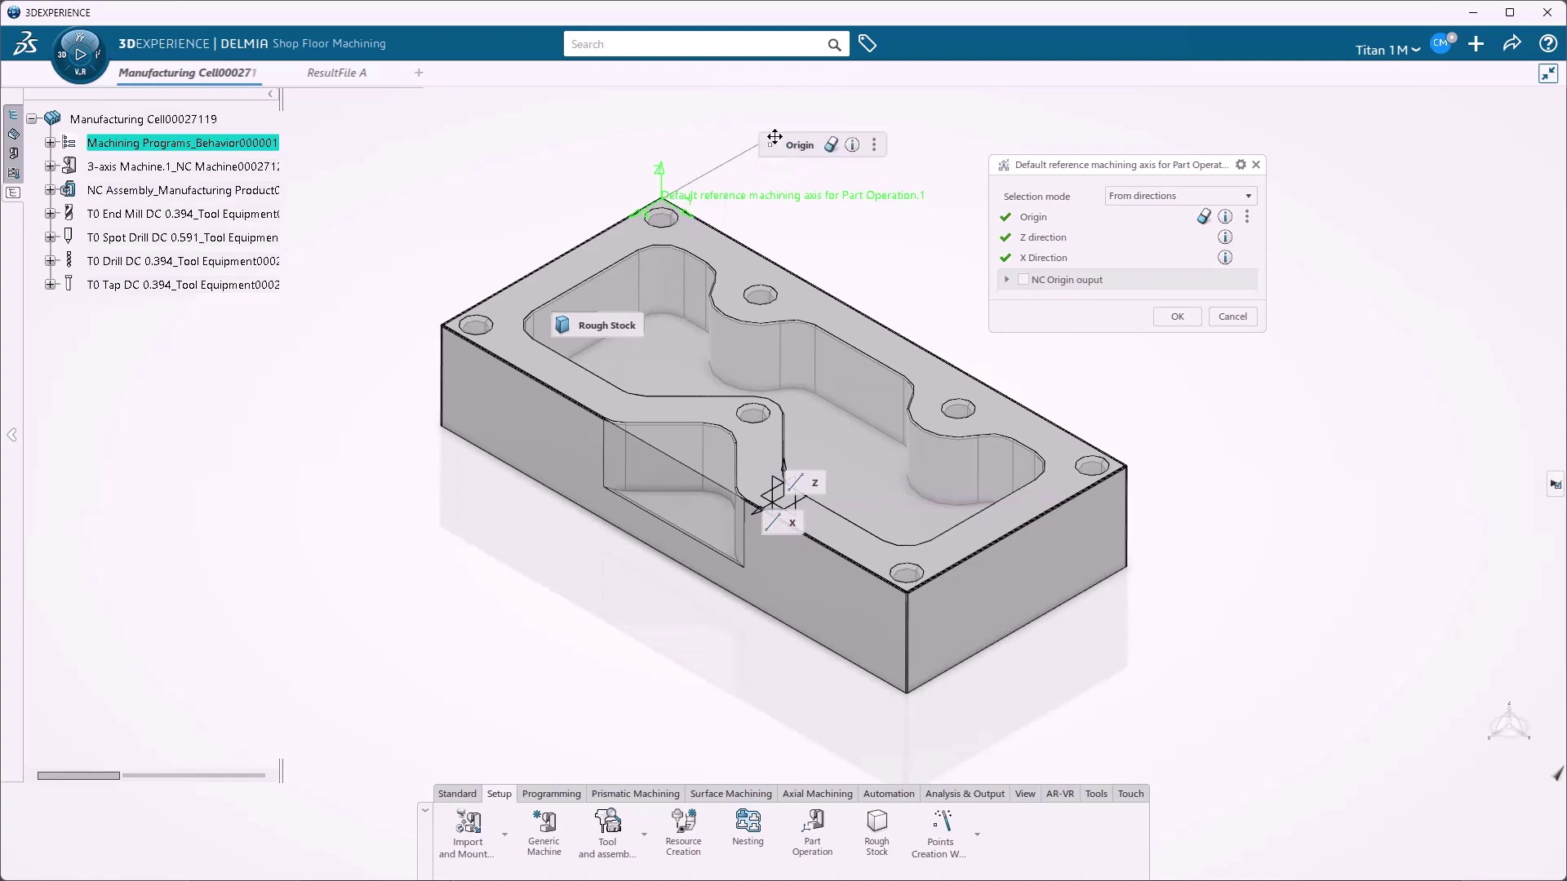
# Align the machining axis X direction with the block's long rear upper edge and reverse it.
pyautogui.doubleClick(1031, 258)
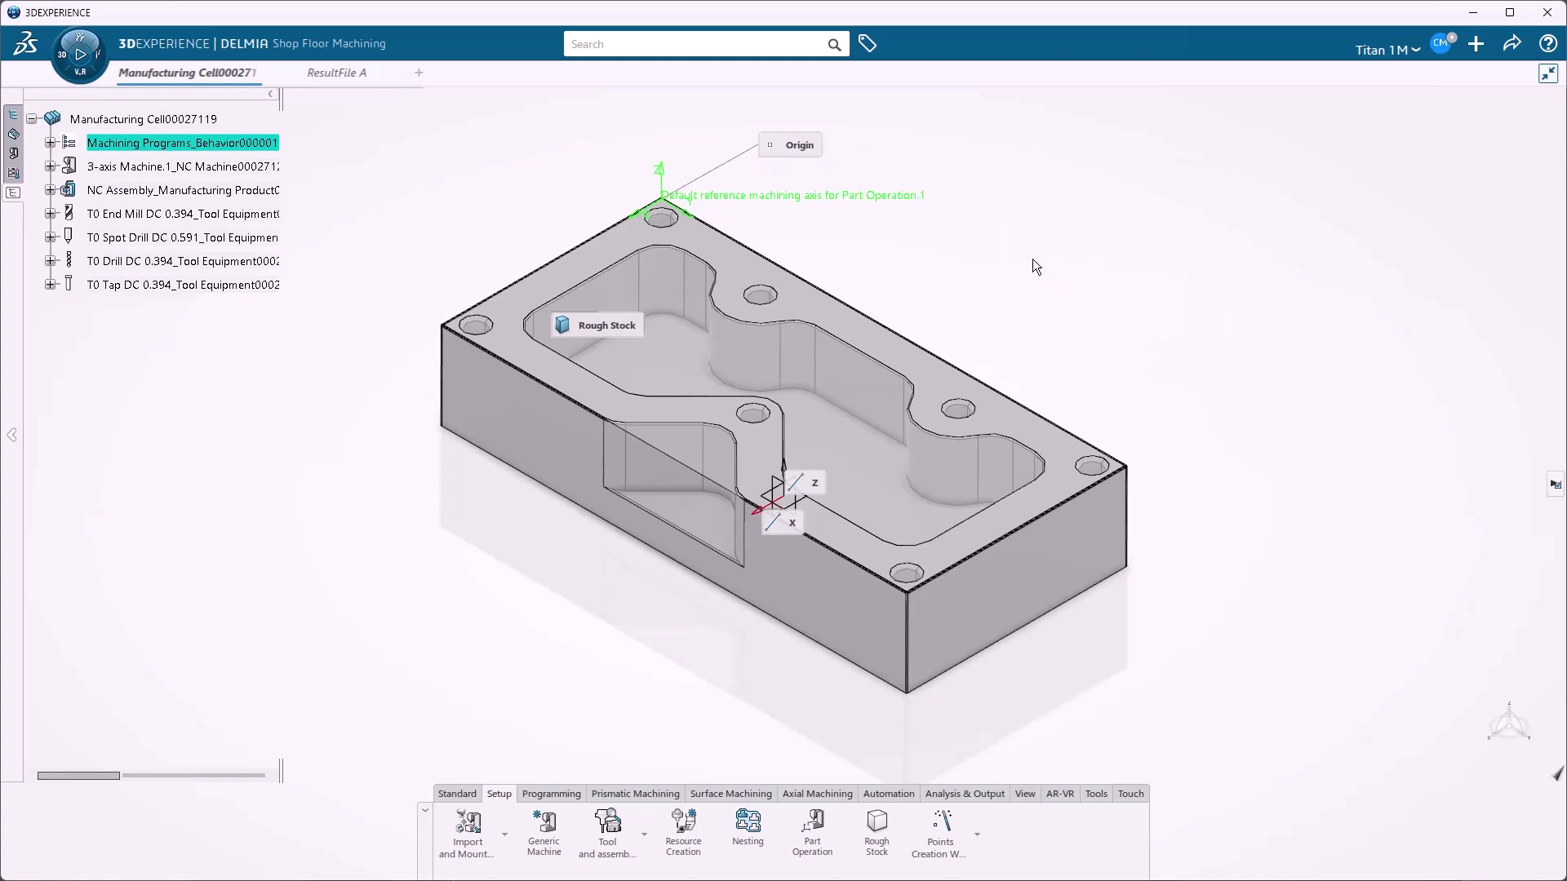
pyautogui.click(903, 334)
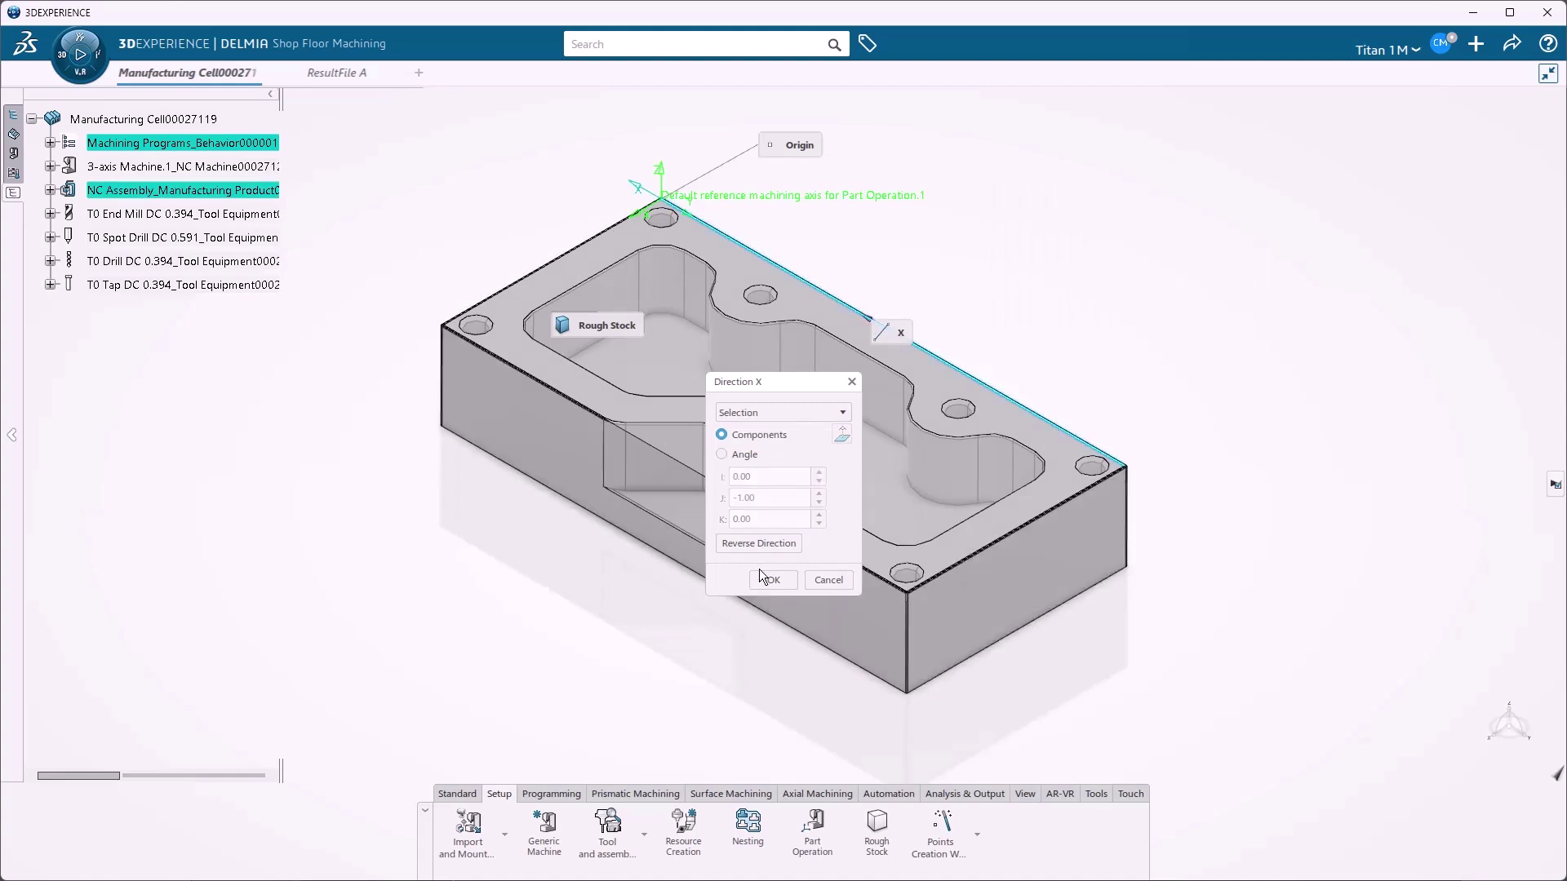
pyautogui.click(771, 544)
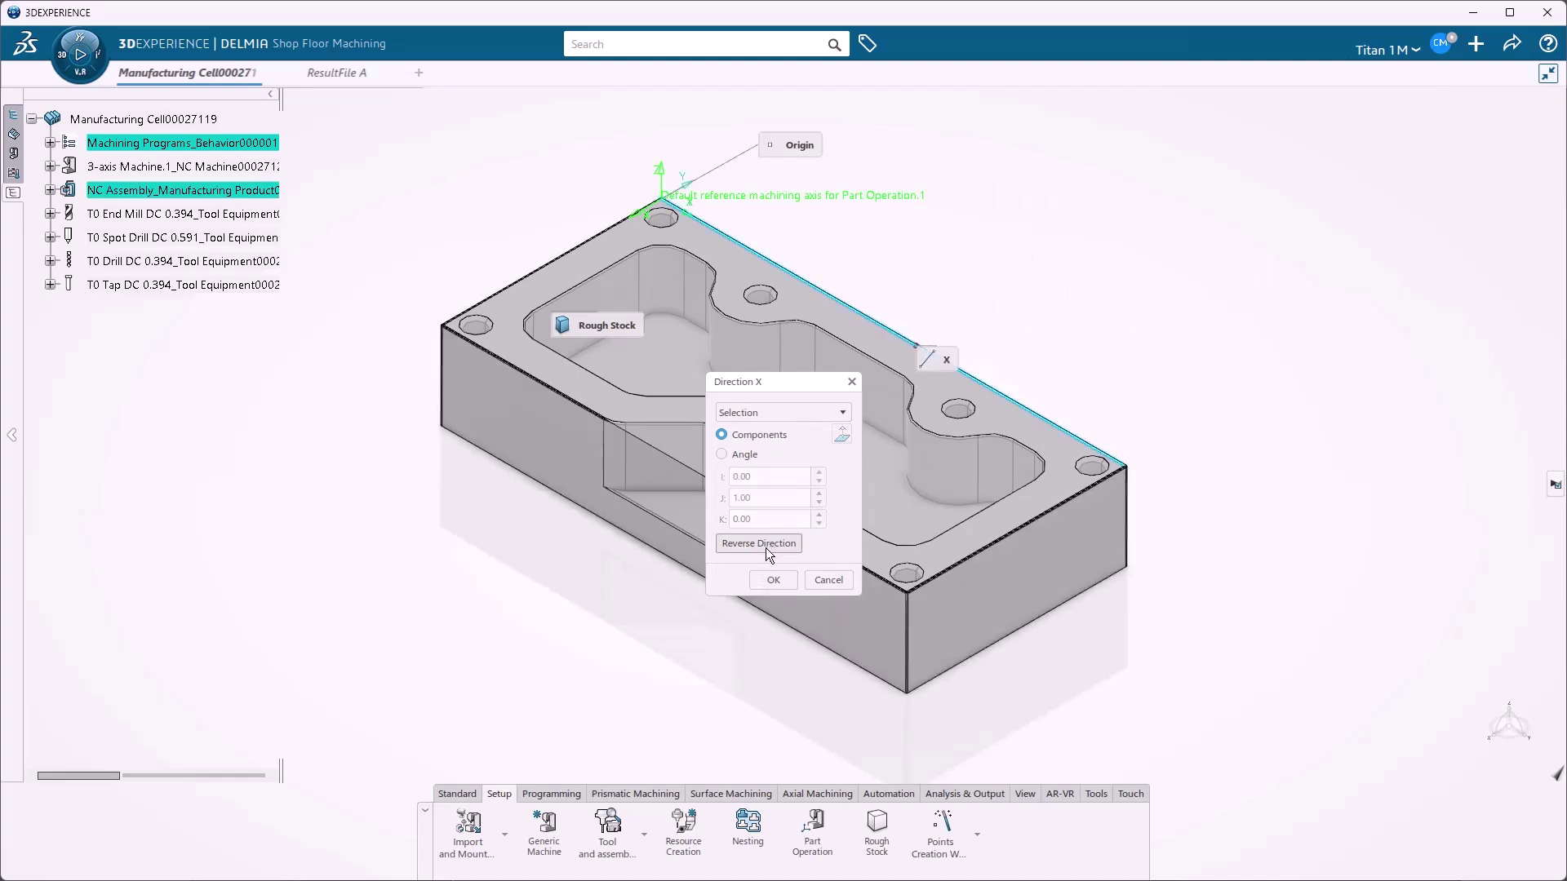
pyautogui.click(773, 581)
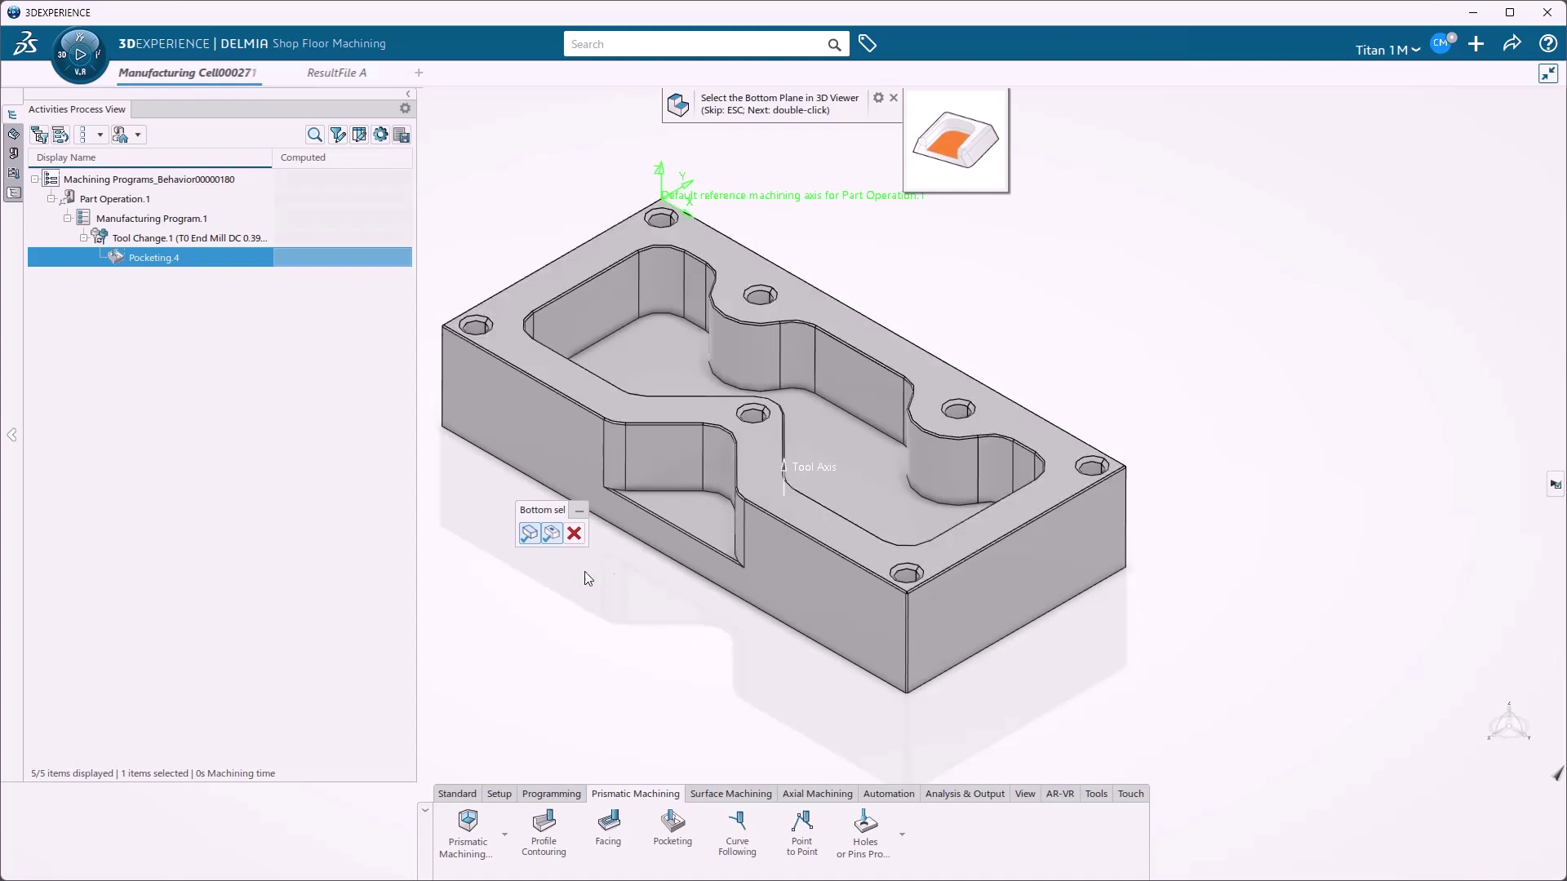
# Use the large pocket's floor as the pocketing bottom plane, name the operation Large Pocket and display its tool path.
pyautogui.click(851, 469)
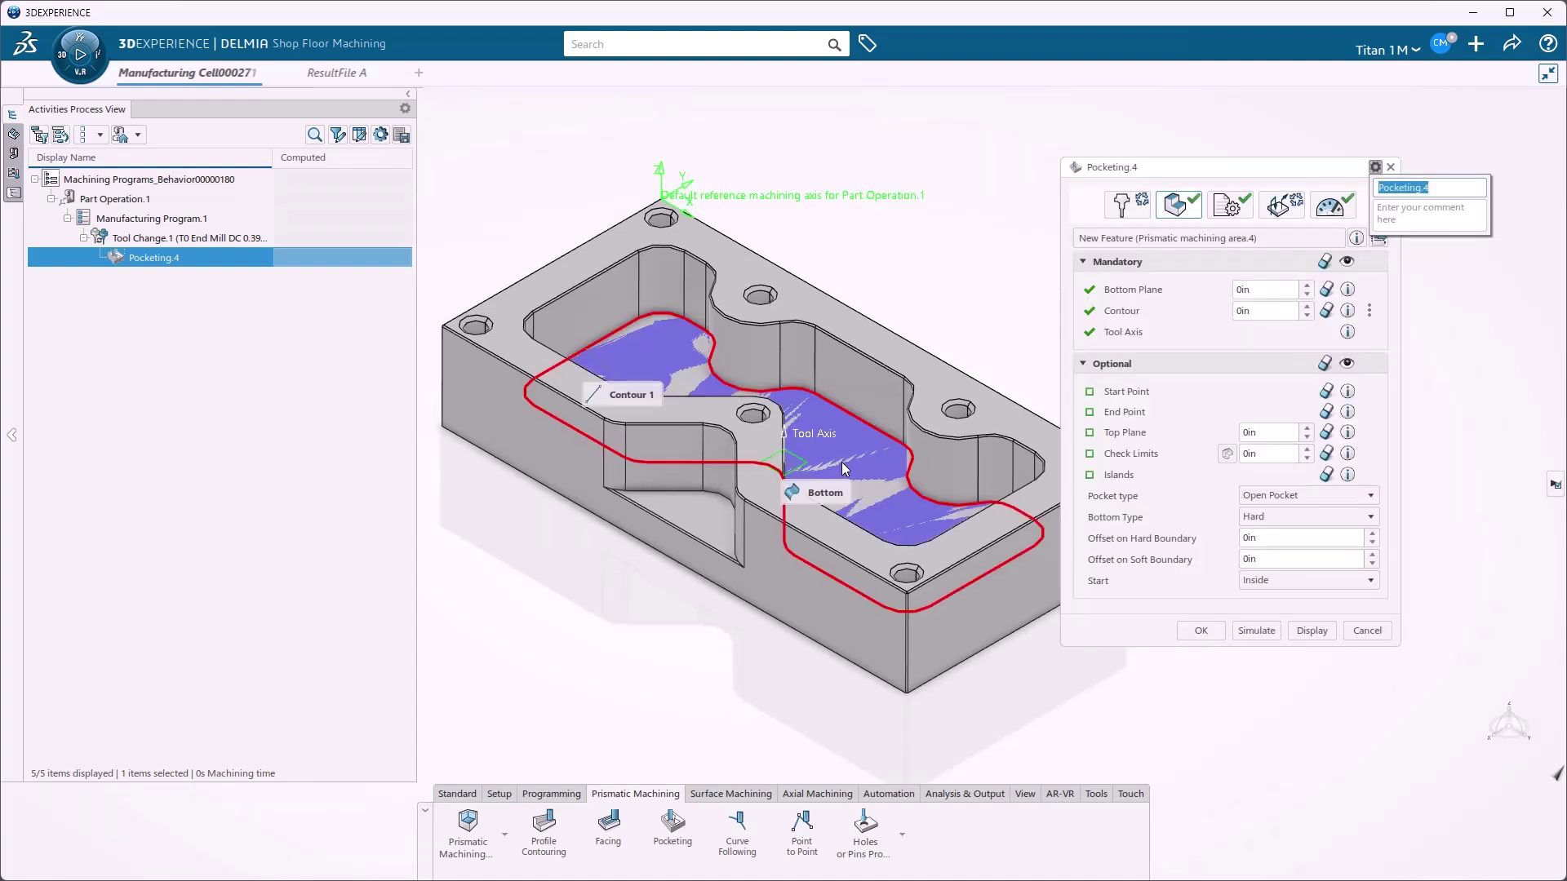
pyautogui.write('Large Pocke')
pyautogui.click(1315, 630)
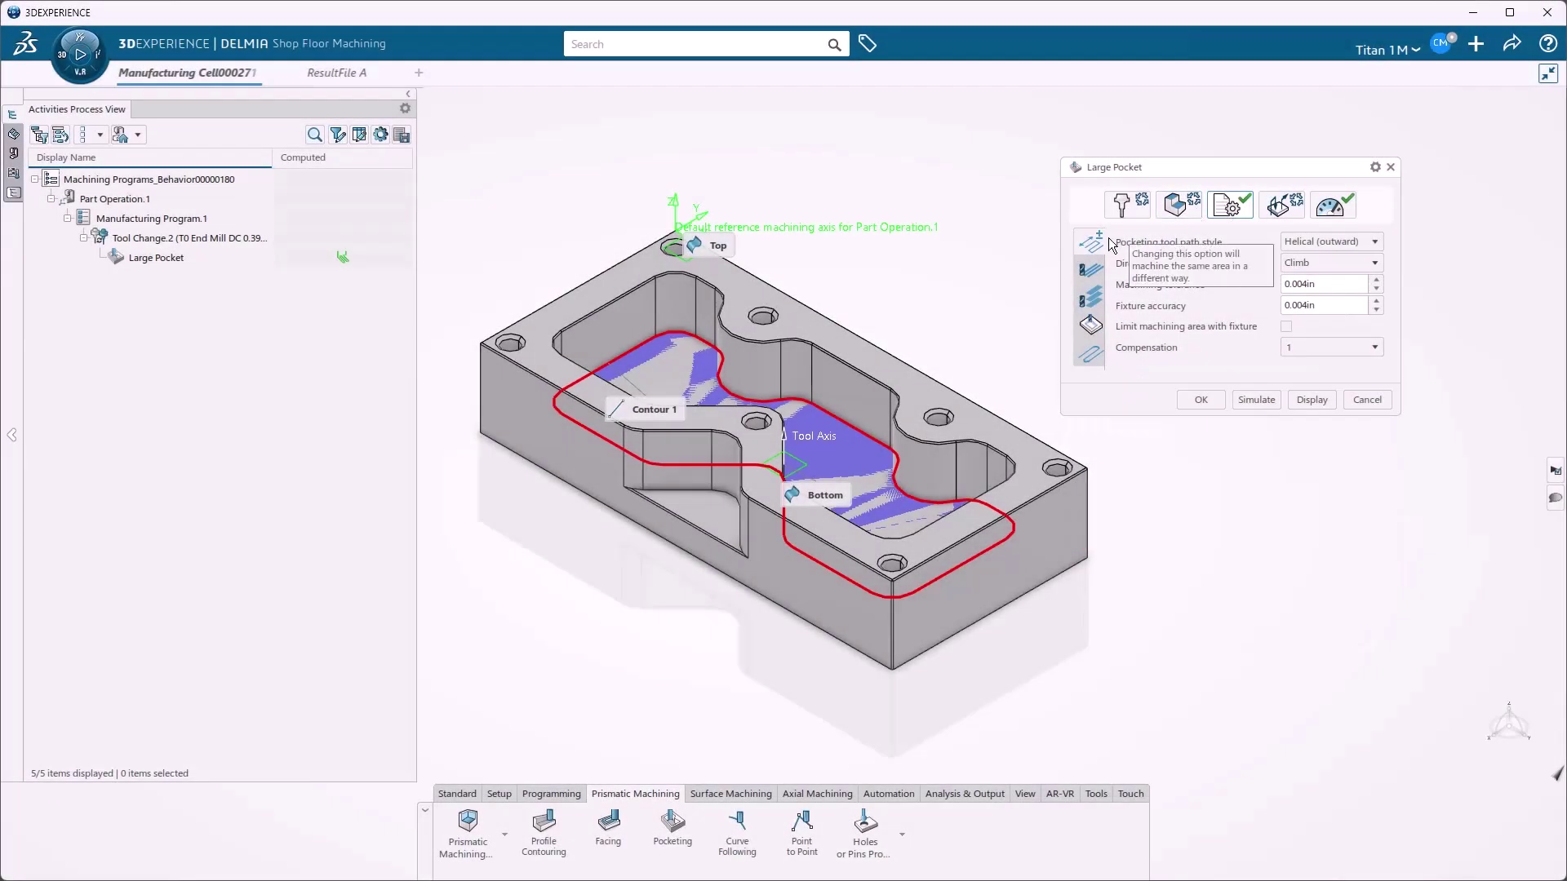
# Set the Large Pocket's axial number of levels to 5, display the tool path and return to the operation settings.
pyautogui.click(1090, 297)
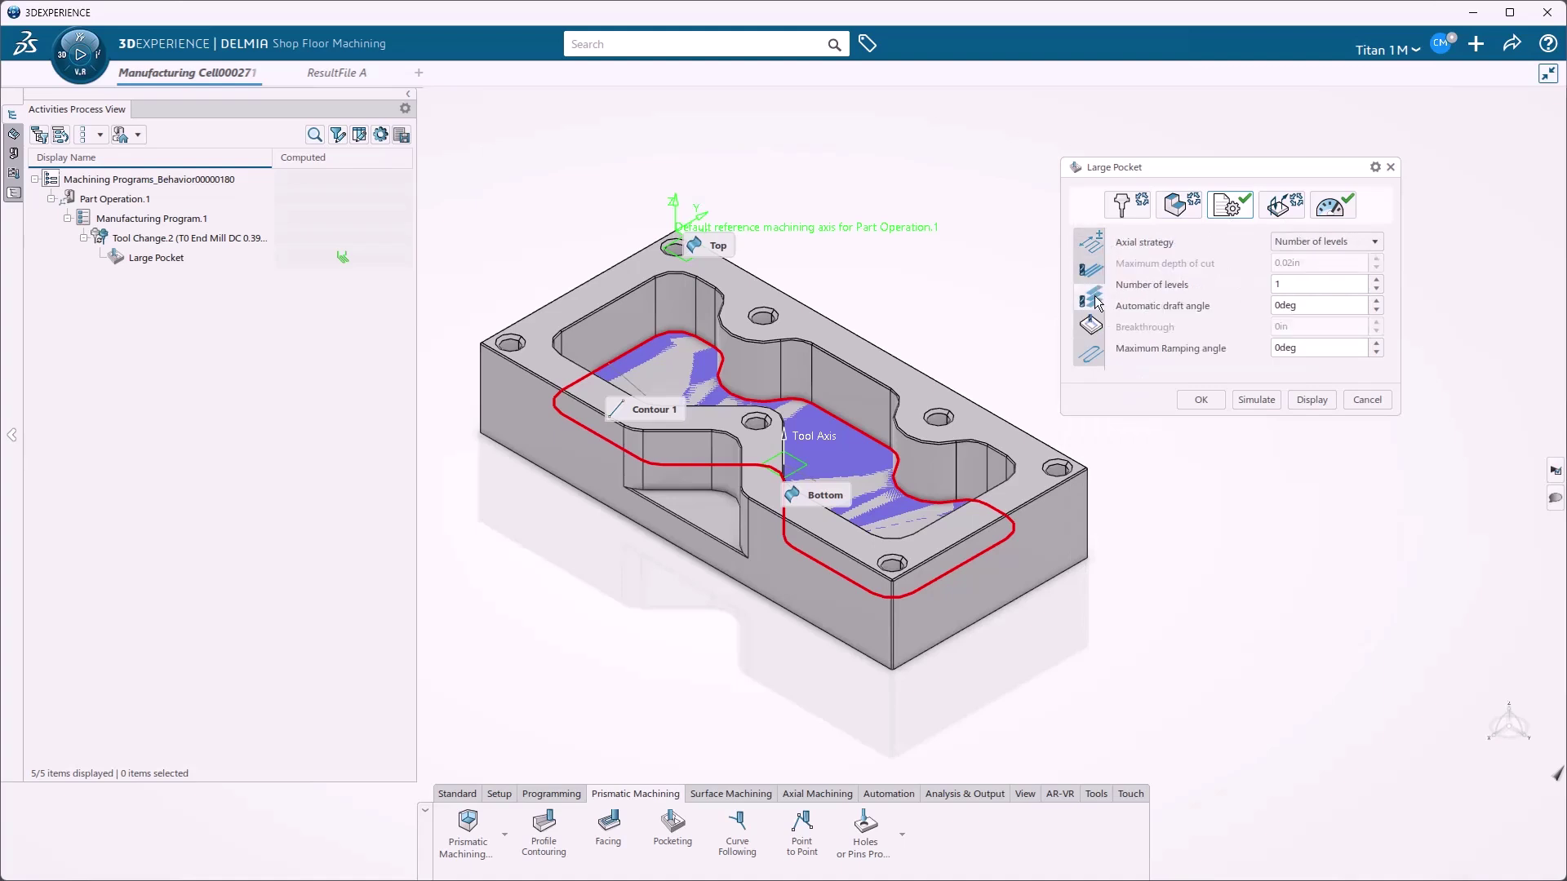
pyautogui.doubleClick(1291, 286)
pyautogui.write('5')
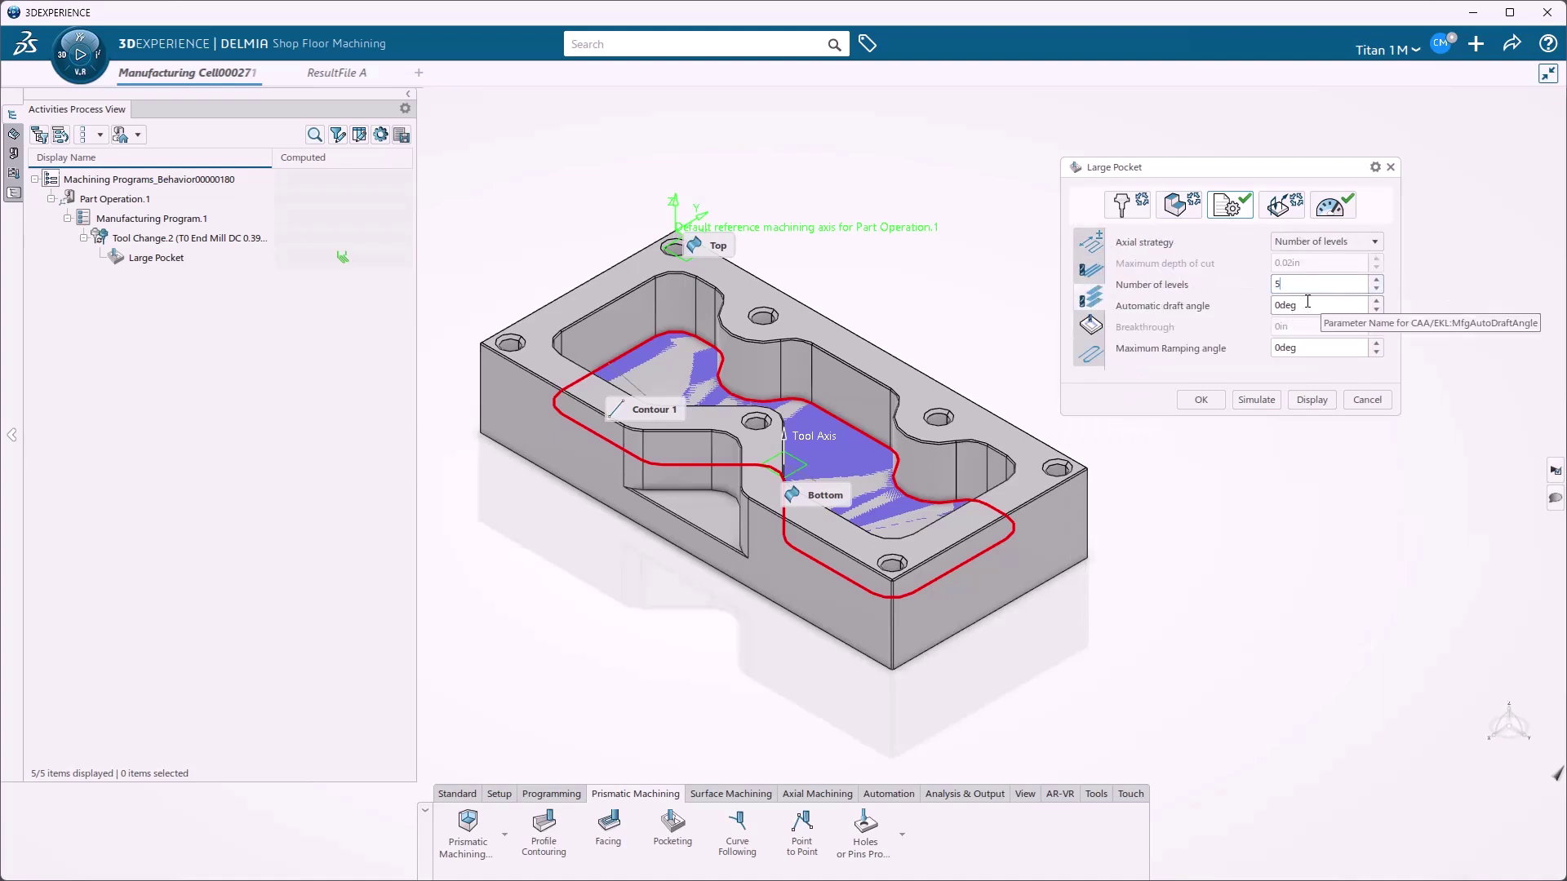
pyautogui.click(1309, 400)
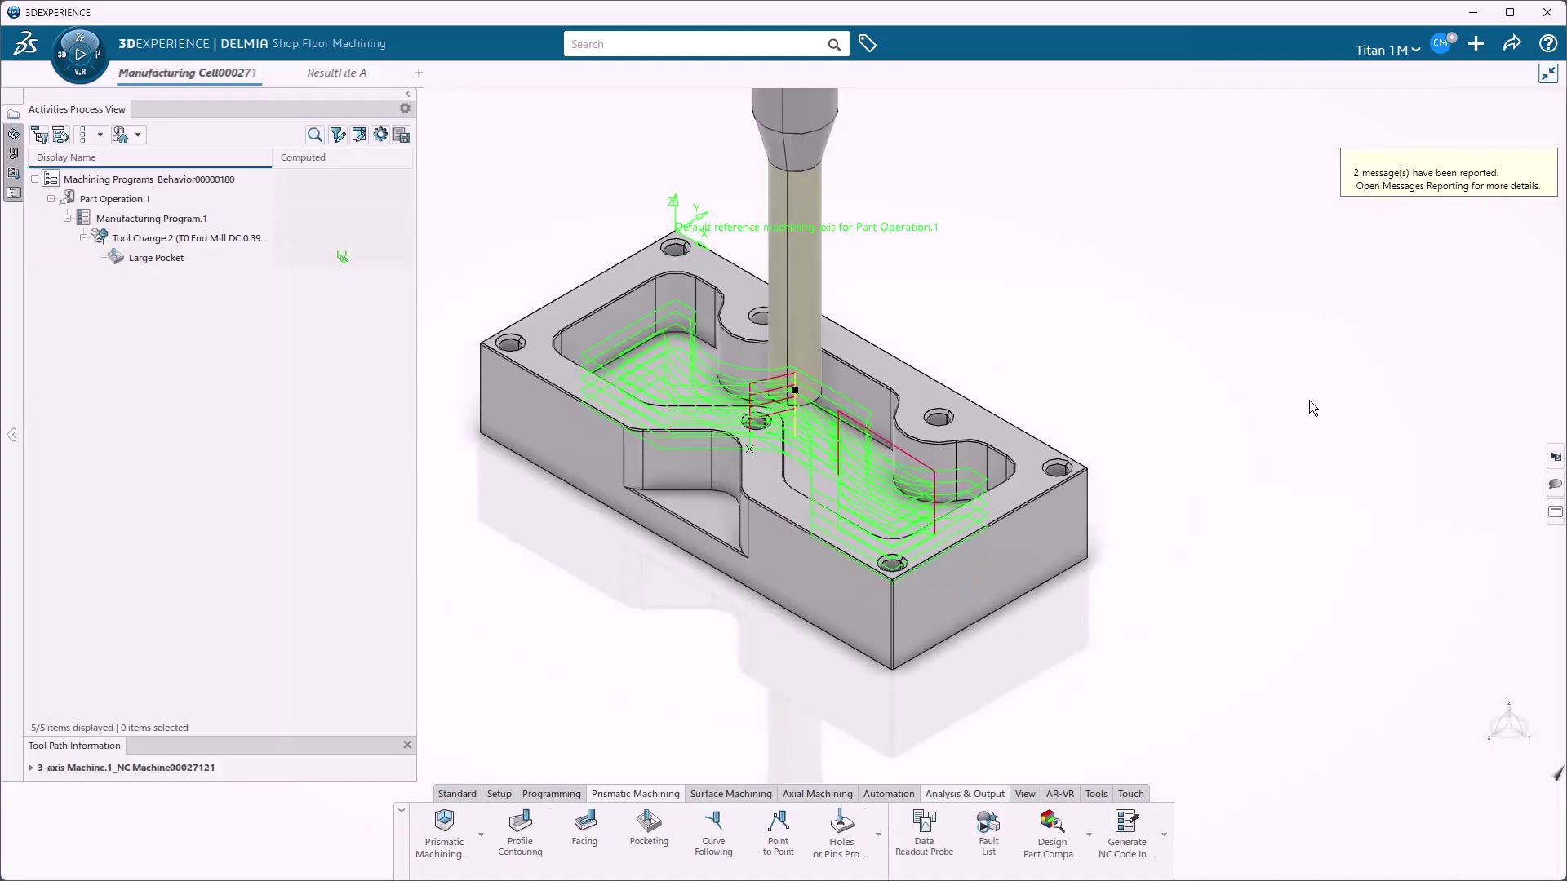
pyautogui.click(1309, 400)
# Activate the Large Pocket macros with an Axial horizontal horizontal approach, an Axial retract and clearance to the safety plane.
pyautogui.click(1276, 208)
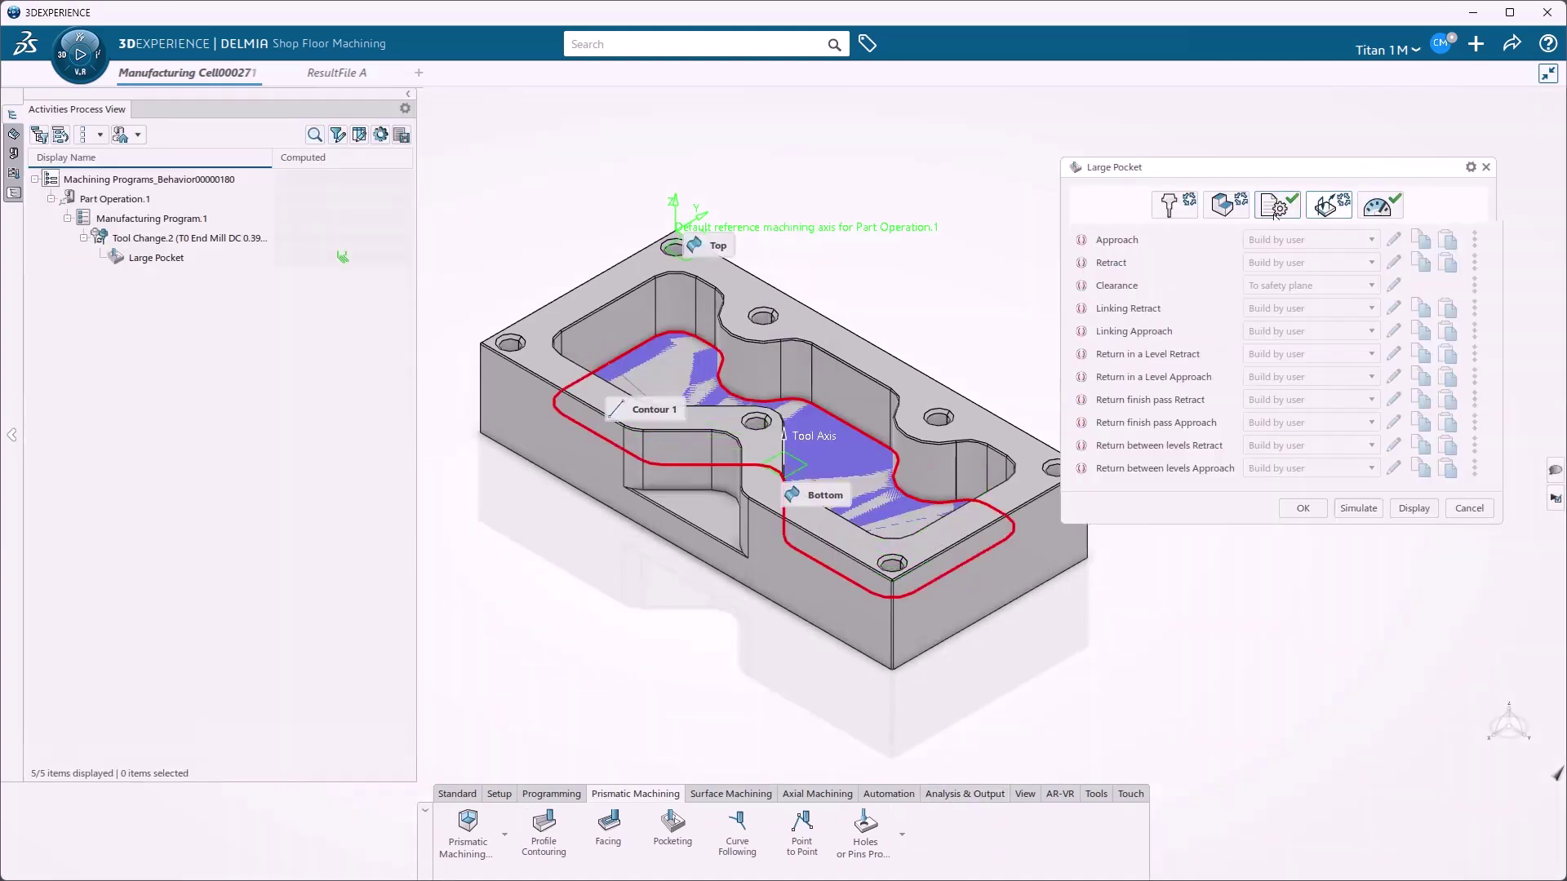
pyautogui.click(1126, 240)
pyautogui.click(1275, 239)
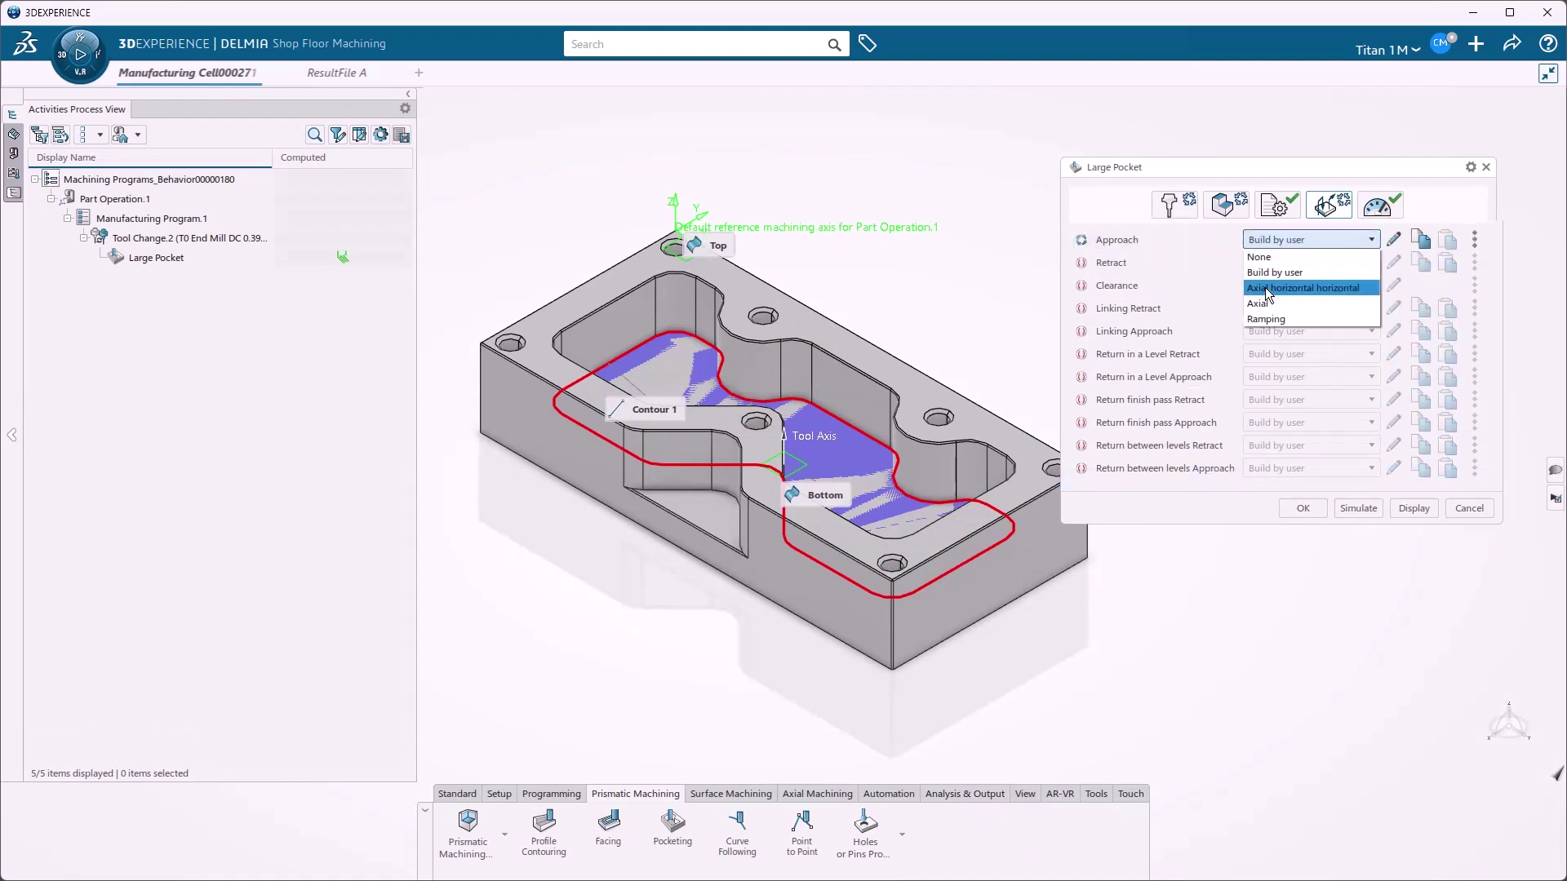
pyautogui.click(1265, 288)
pyautogui.click(1284, 270)
pyautogui.click(1290, 265)
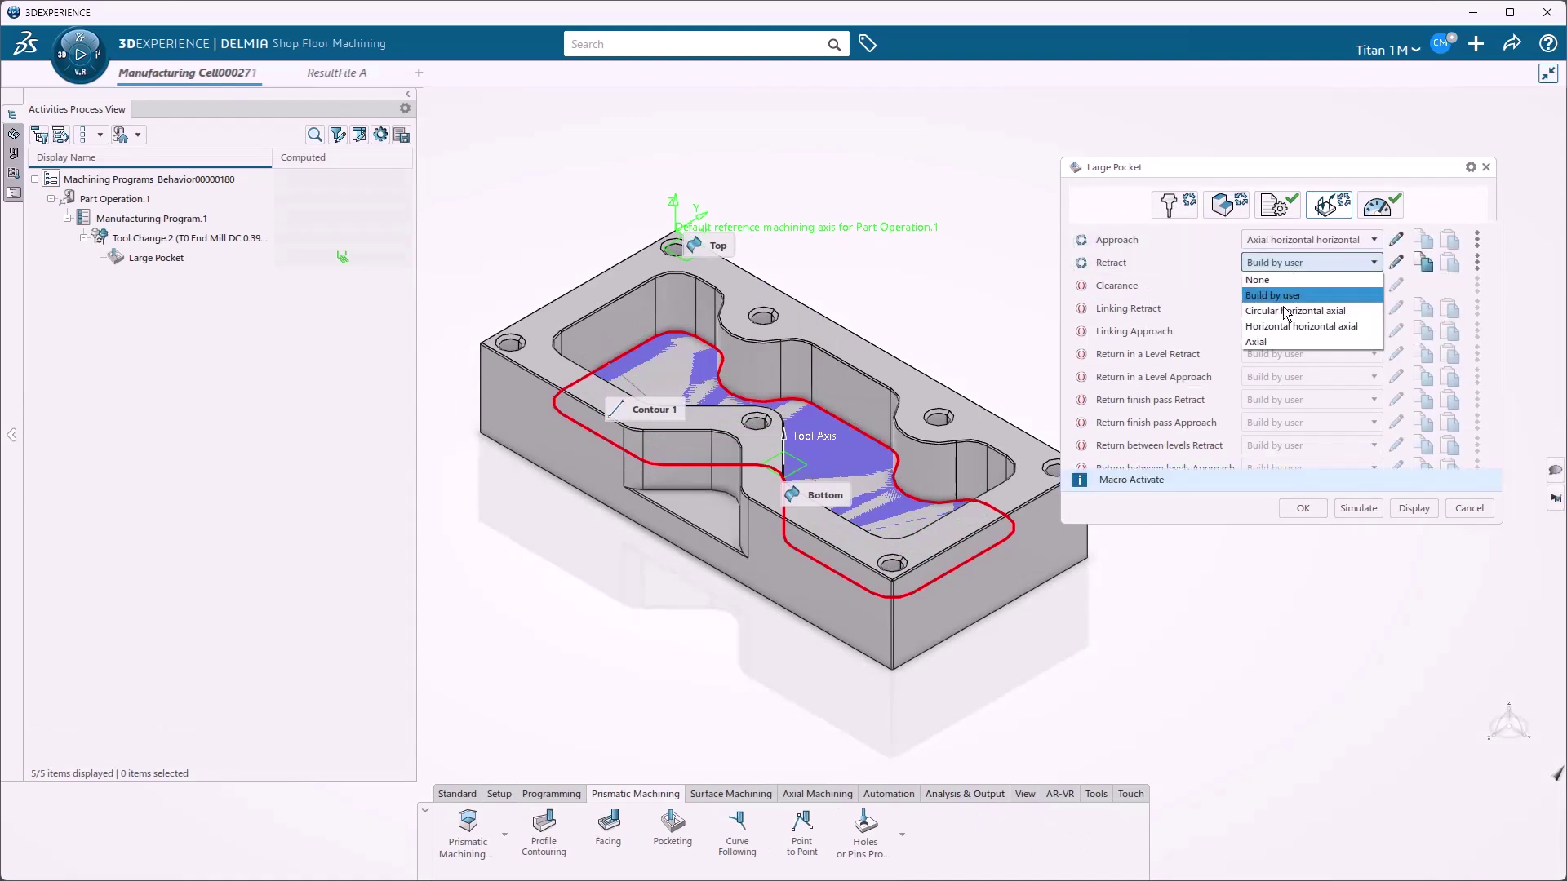
pyautogui.click(1270, 338)
pyautogui.click(1113, 286)
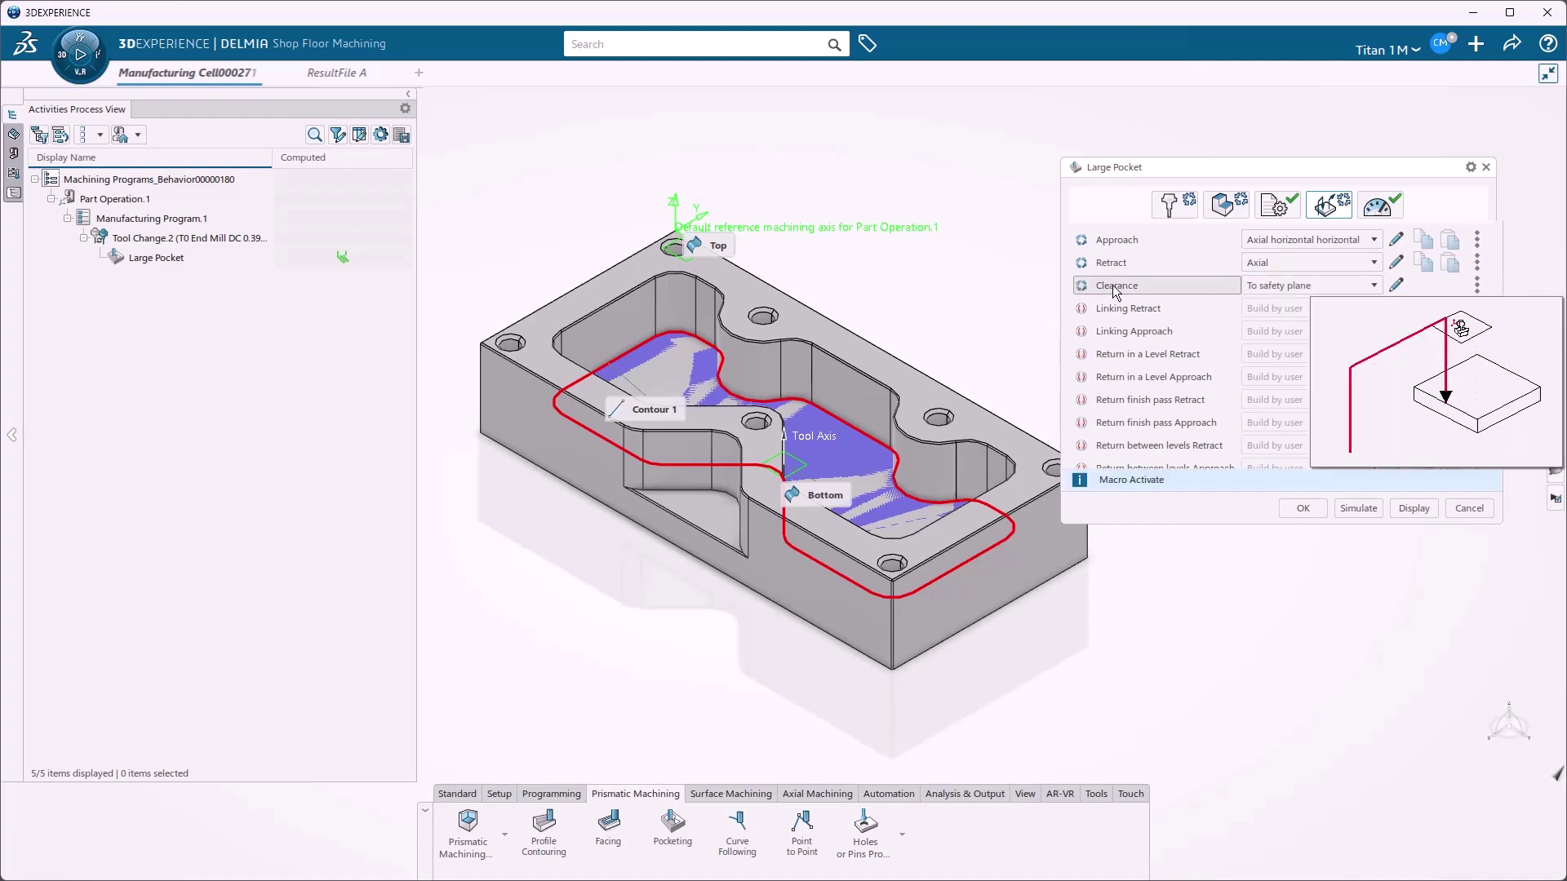
# Set Return in a Level Retract to Axial and its Approach to Axial horizontal horizontal, and display the tool path.
pyautogui.click(1133, 384)
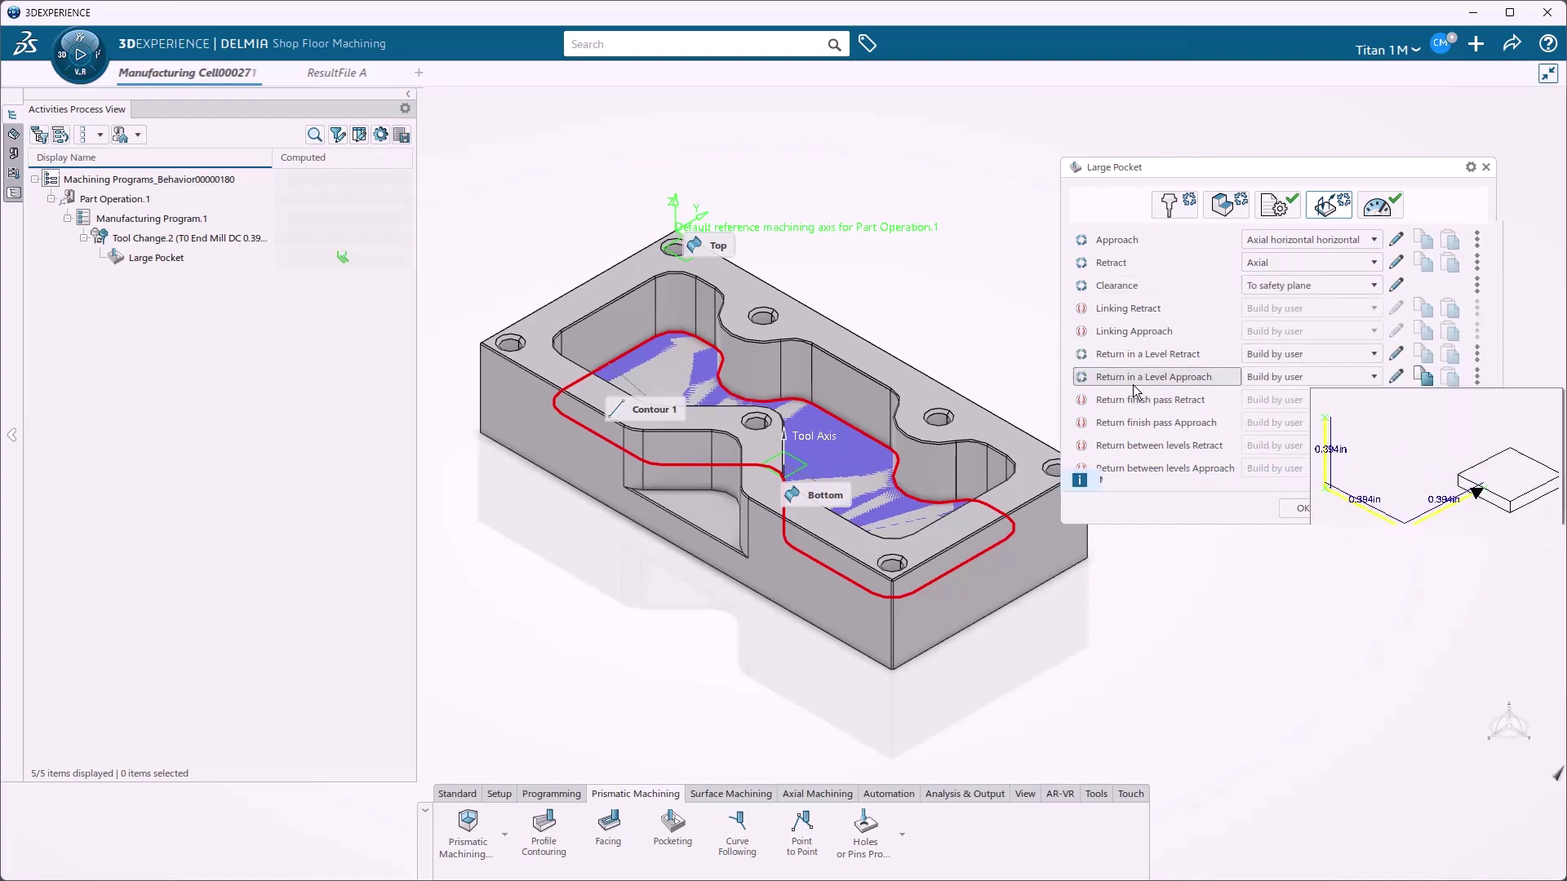
pyautogui.click(1291, 356)
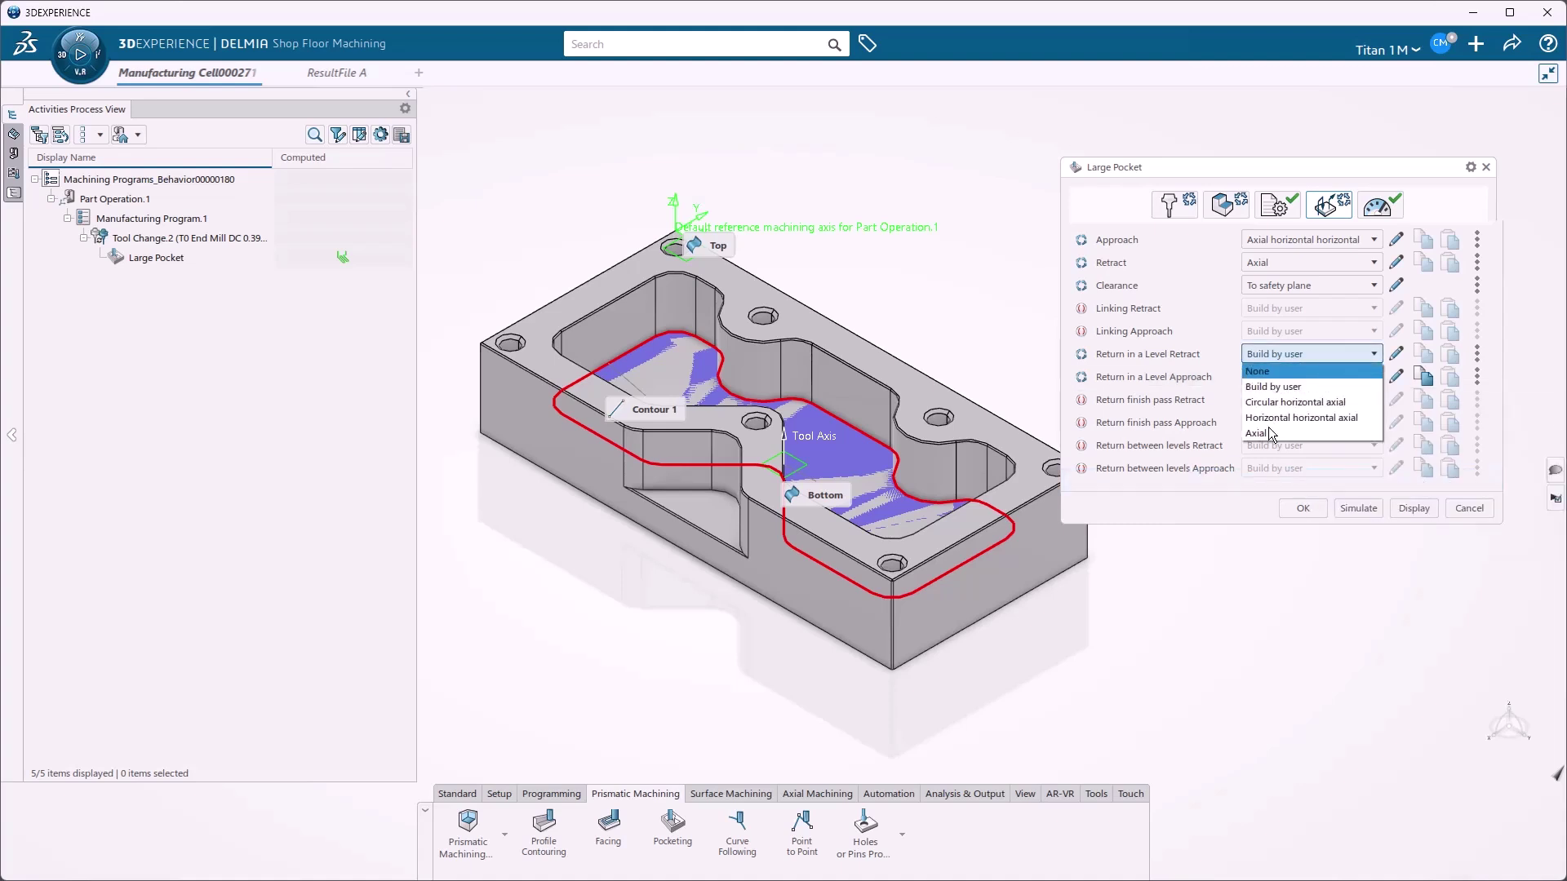
pyautogui.click(1267, 431)
pyautogui.click(1270, 379)
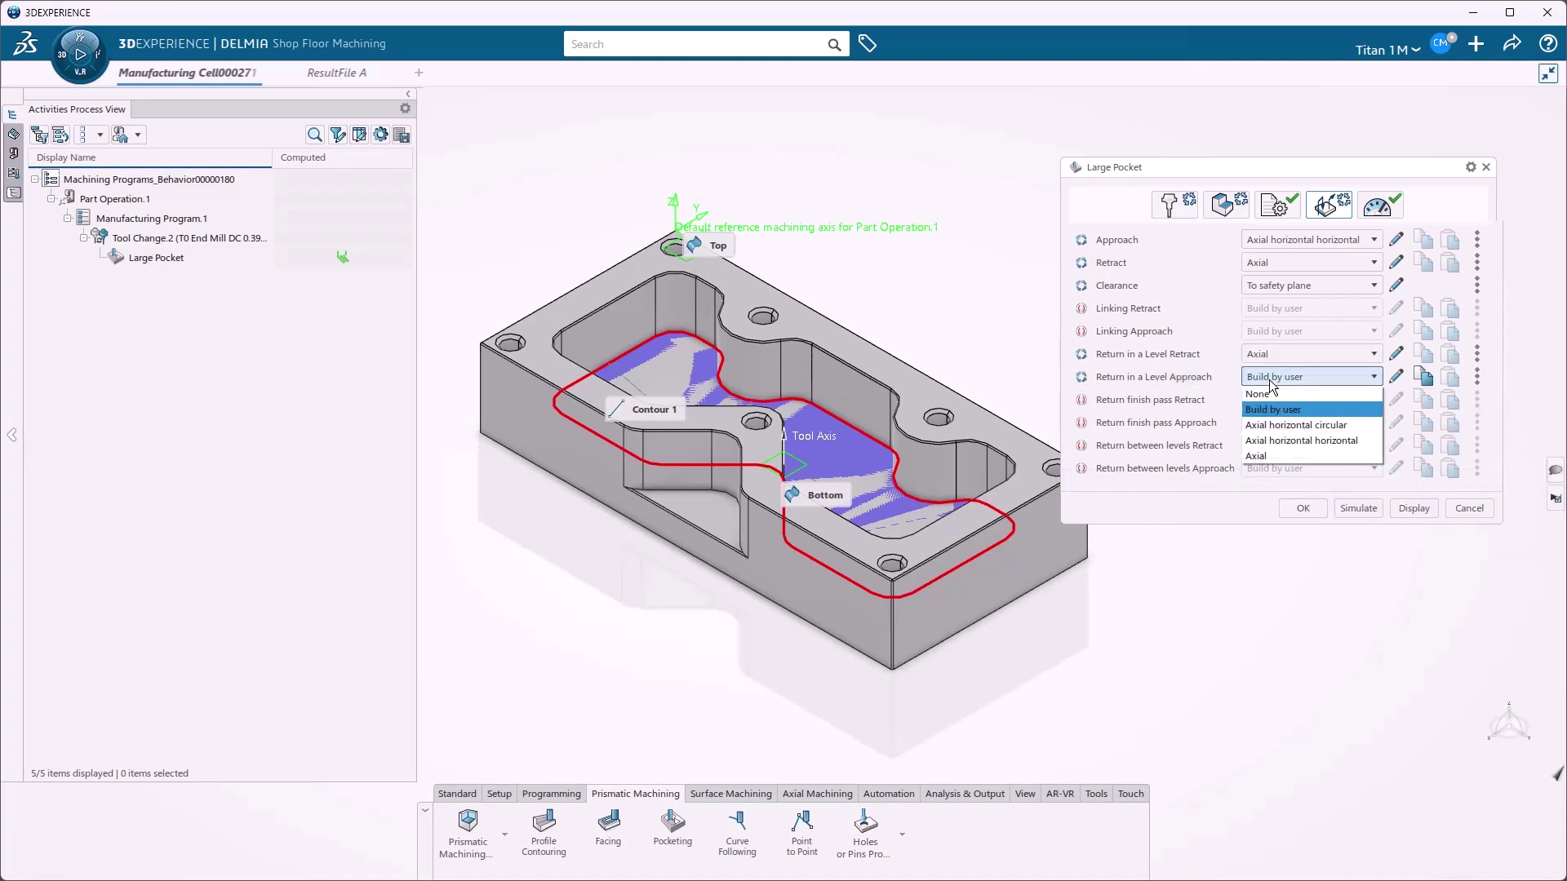
pyautogui.click(1268, 440)
pyautogui.click(1413, 507)
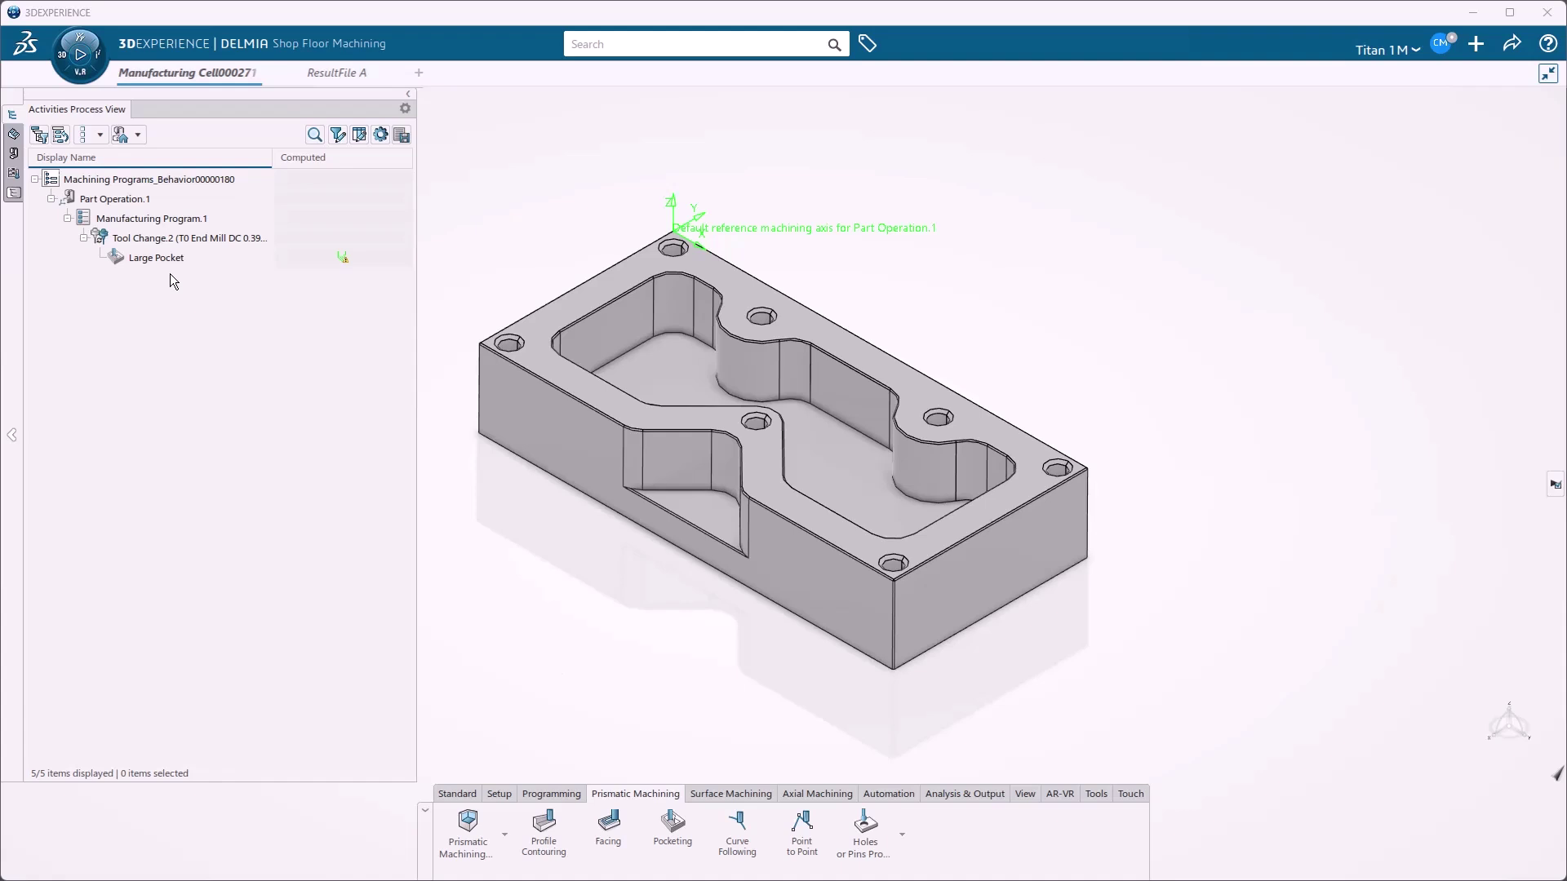
# Copy the Large Pocket operation and paste the duplicate directly after it in the manufacturing program.
pyautogui.rightClick(160, 259)
pyautogui.click(242, 750)
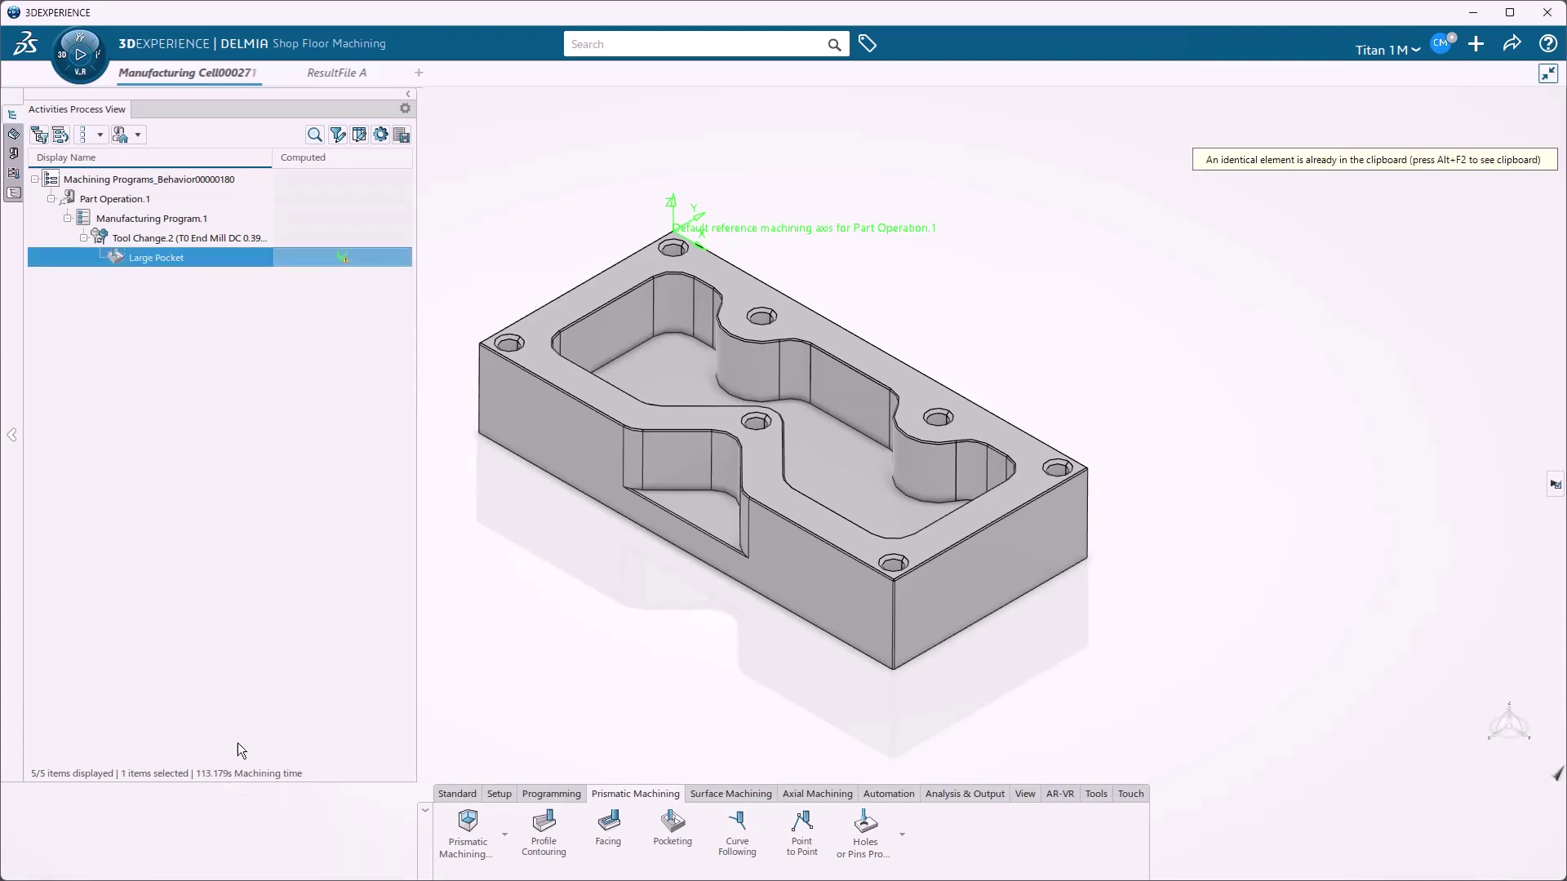
pyautogui.rightClick(208, 257)
pyautogui.click(273, 790)
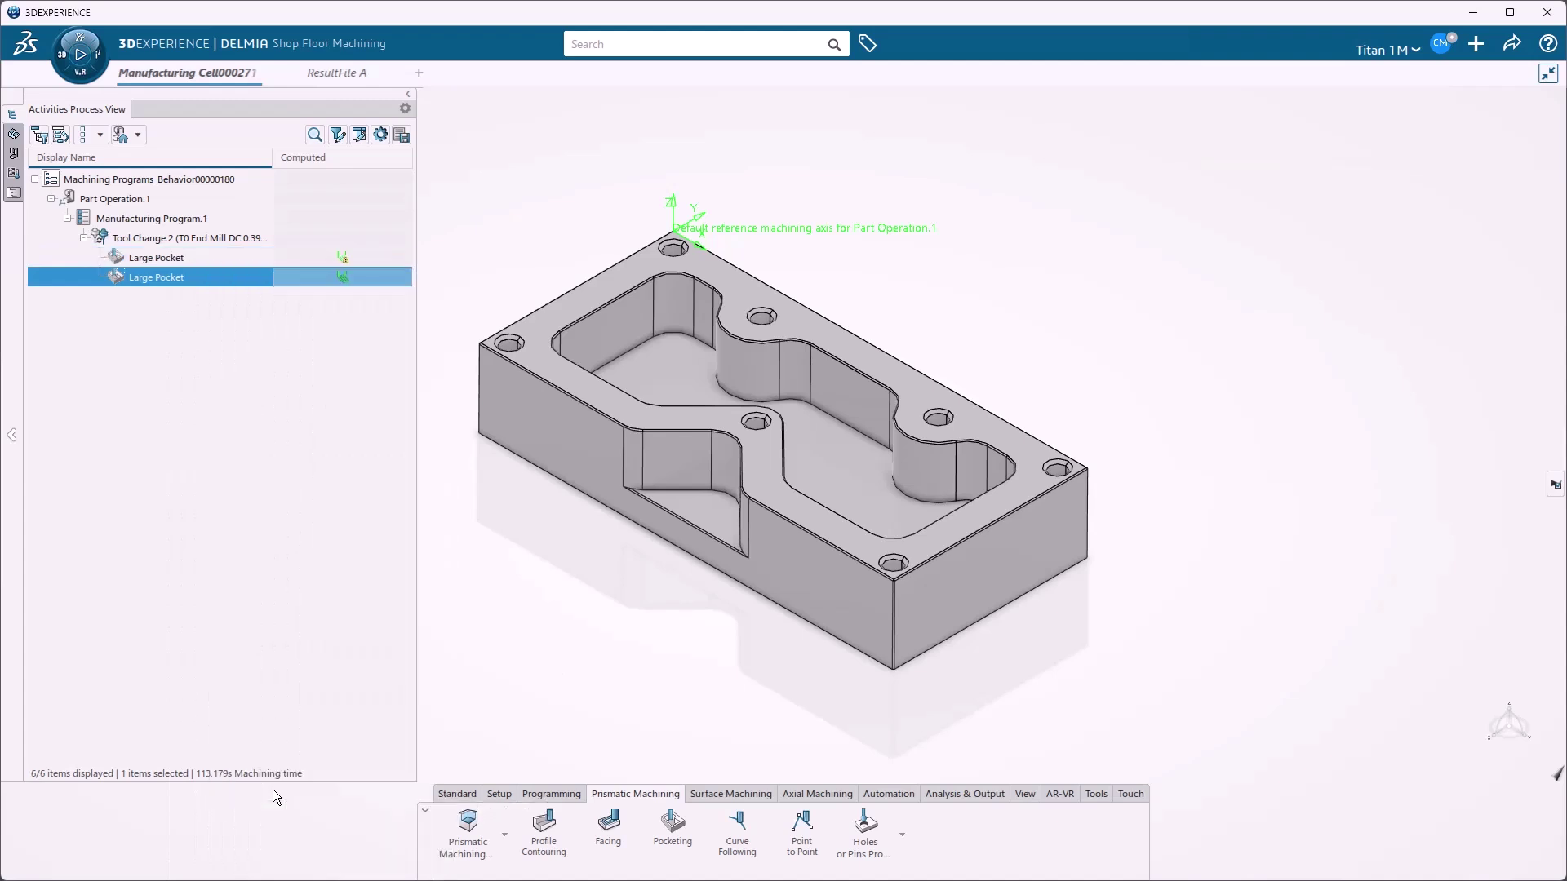
# Give the duplicate operation a new feature using the small open pocket's floor as bottom plane and the part's upper face as top plane.
pyautogui.doubleClick(150, 273)
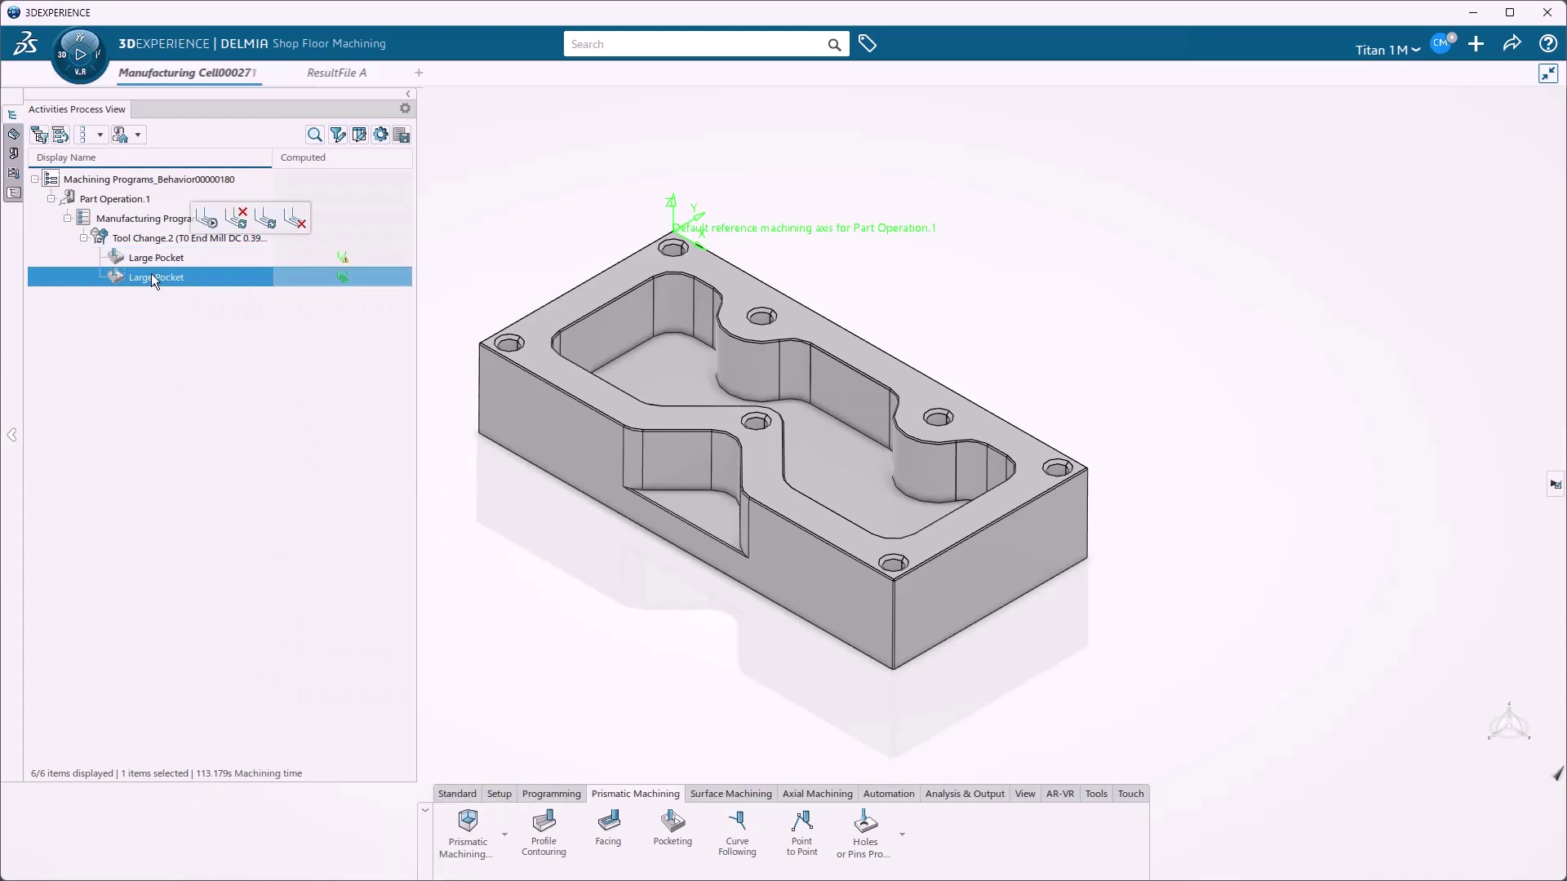
pyautogui.click(1379, 238)
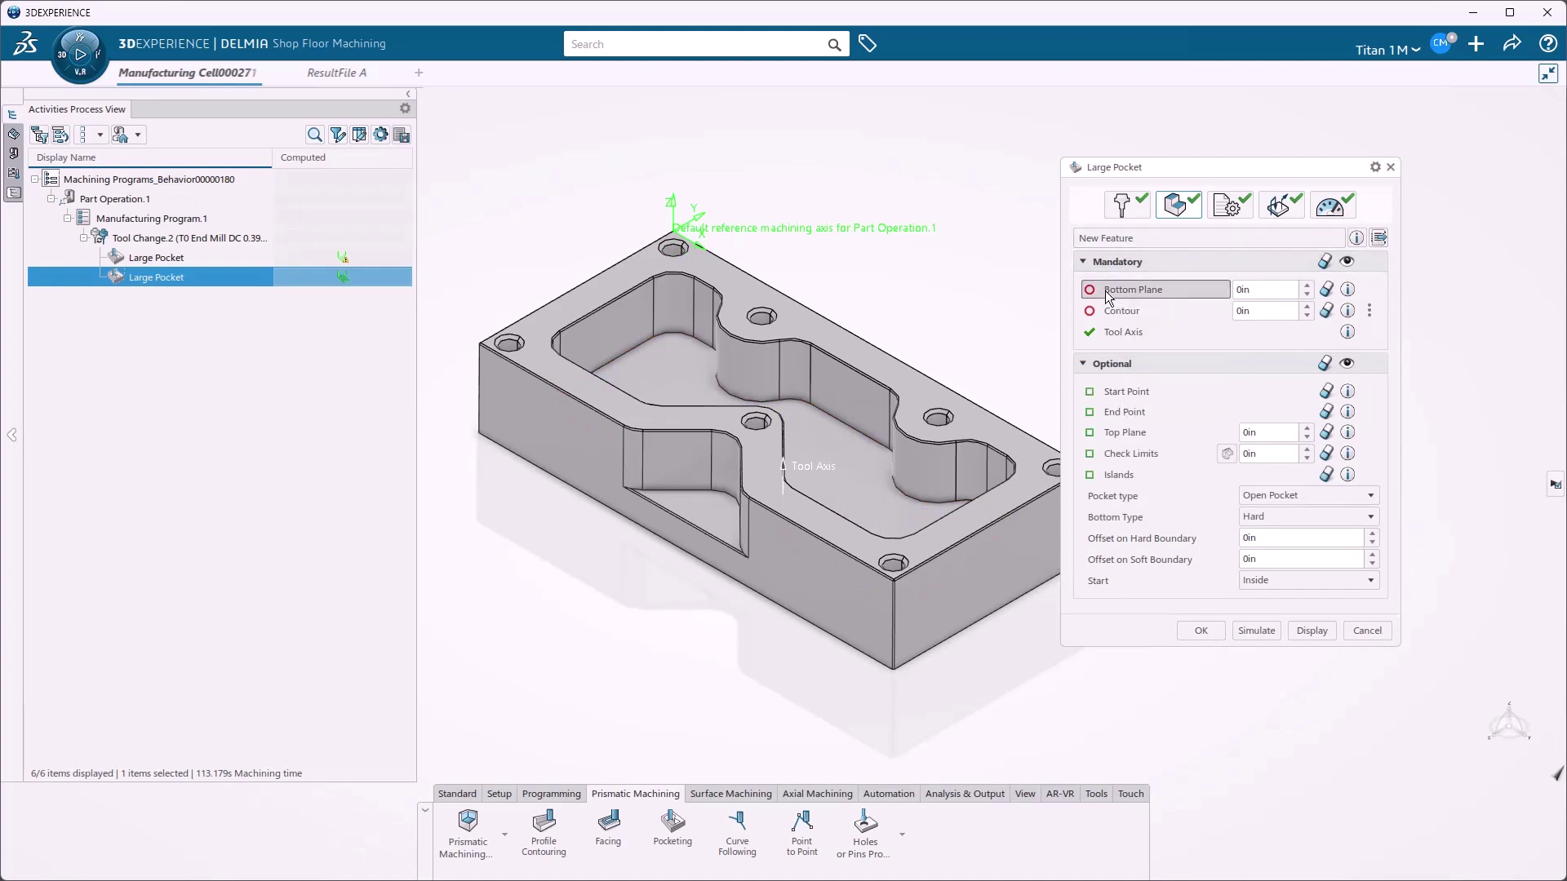
pyautogui.click(1130, 289)
pyautogui.click(710, 517)
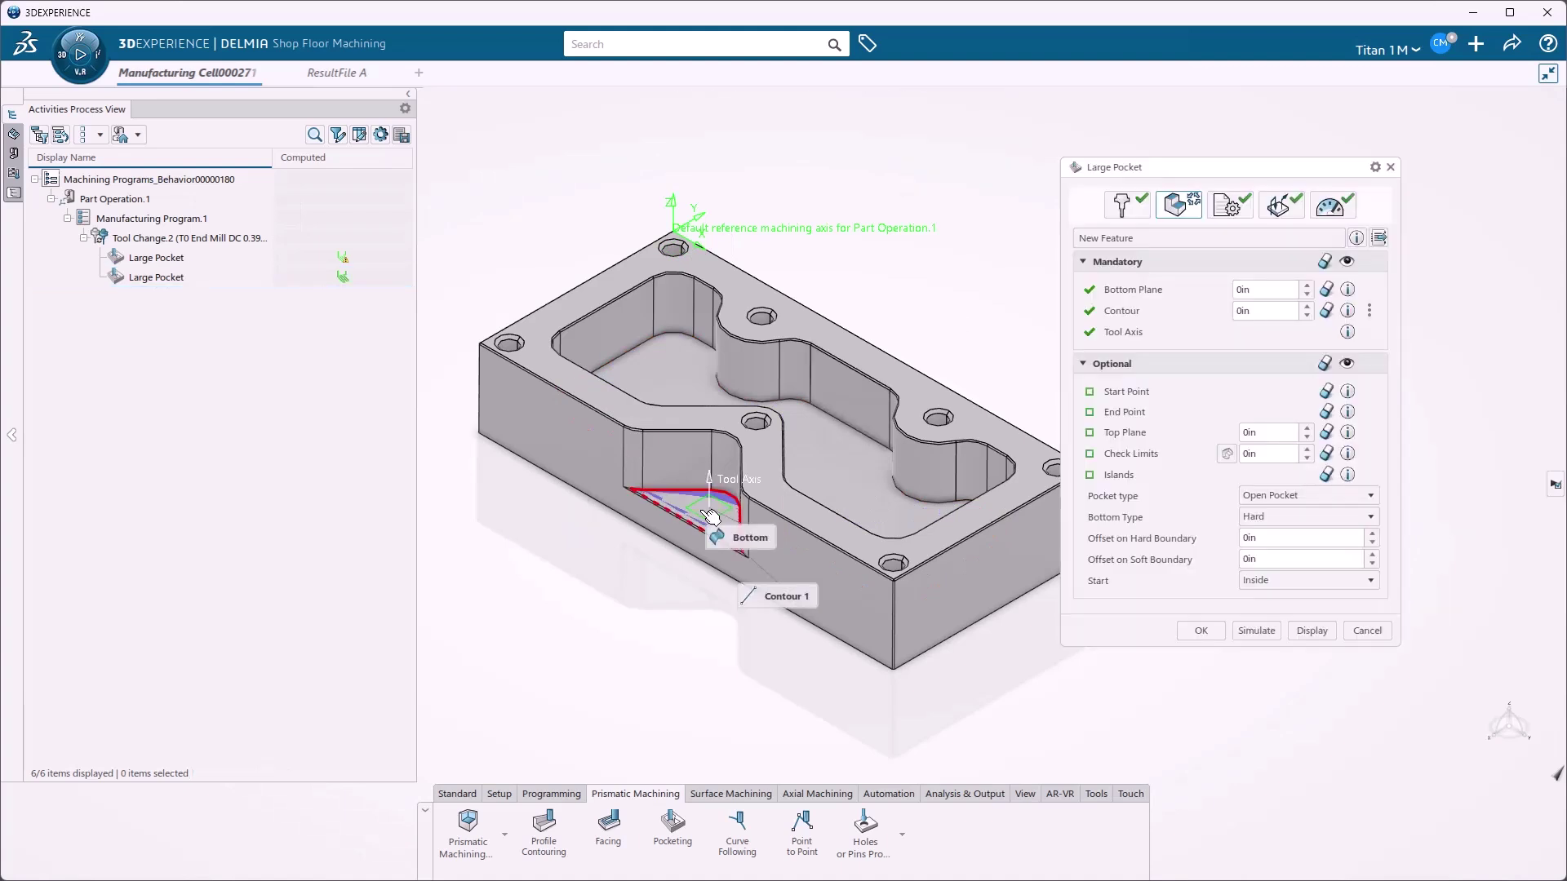
pyautogui.click(1118, 434)
pyautogui.click(1008, 520)
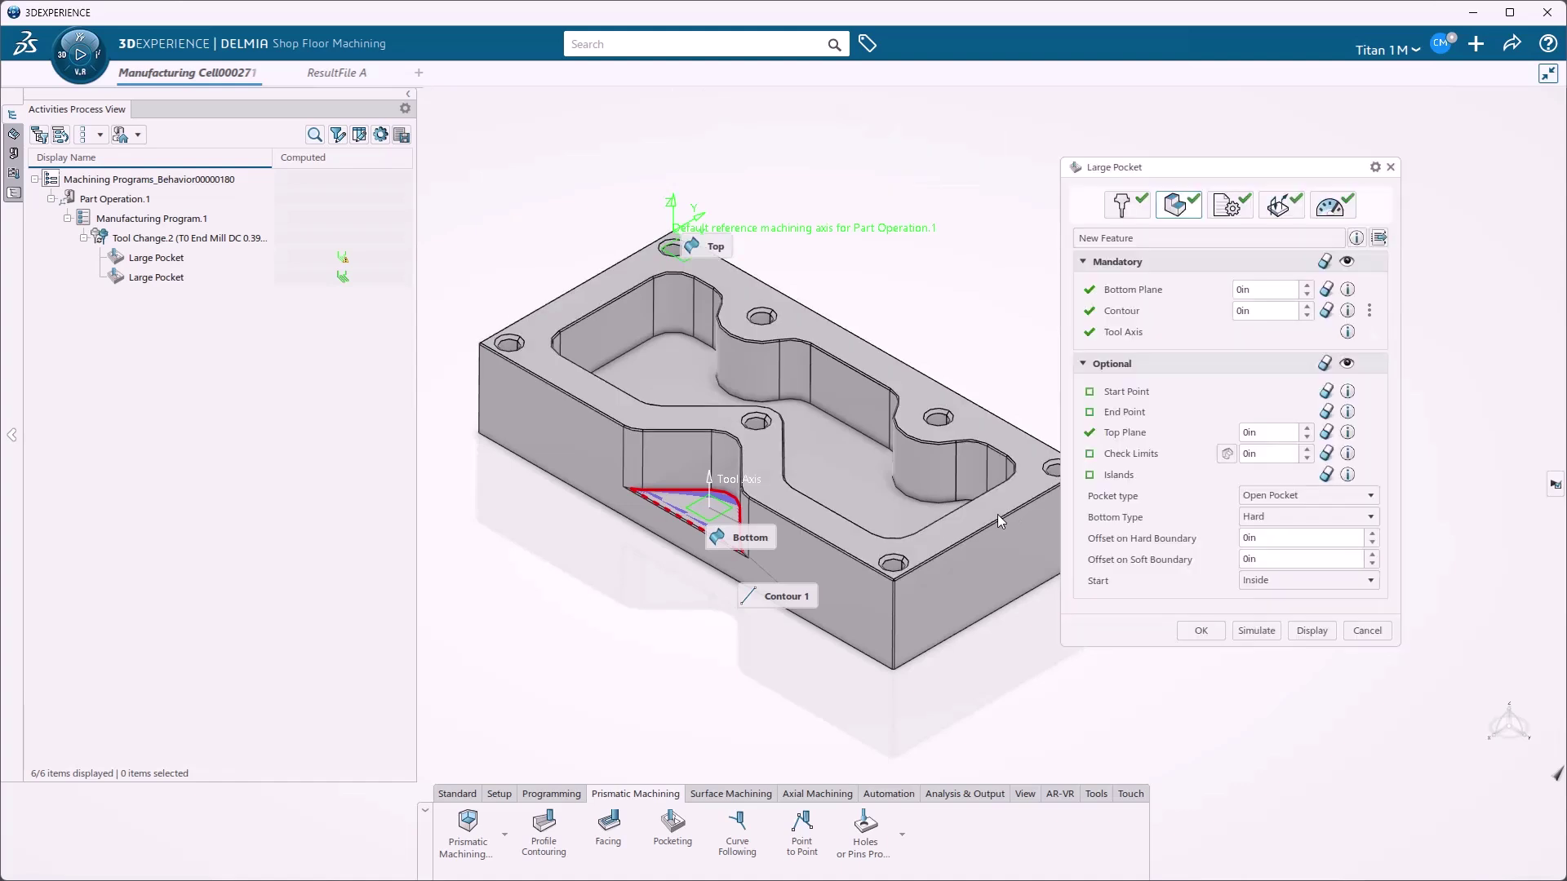
# Display the small pocket's tool path, enter a negative soft boundary offset and display the path again.
pyautogui.click(1306, 634)
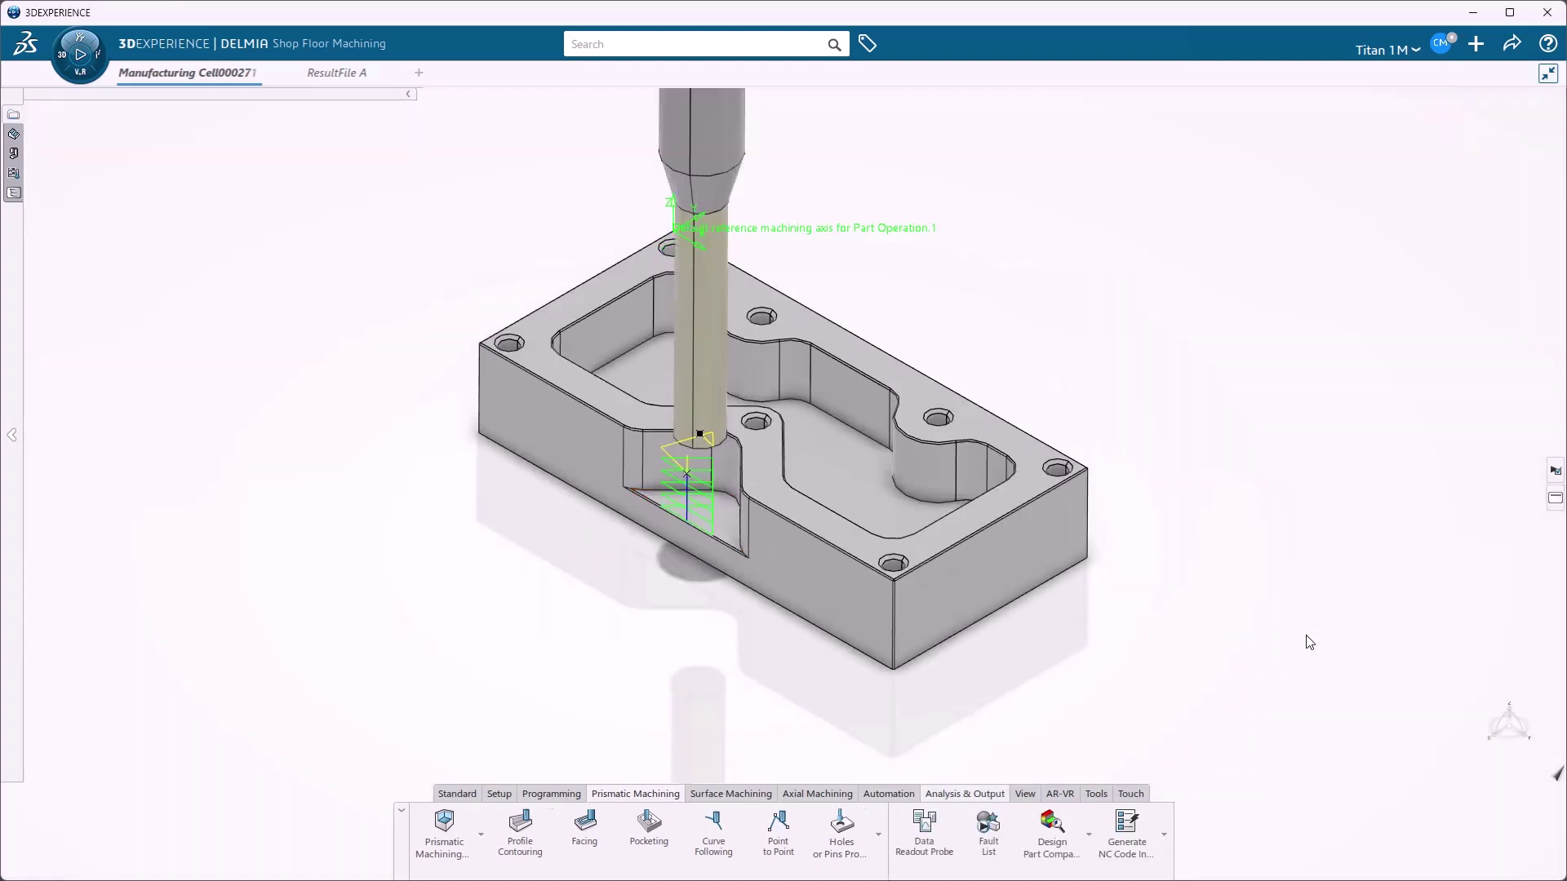
pyautogui.click(1309, 643)
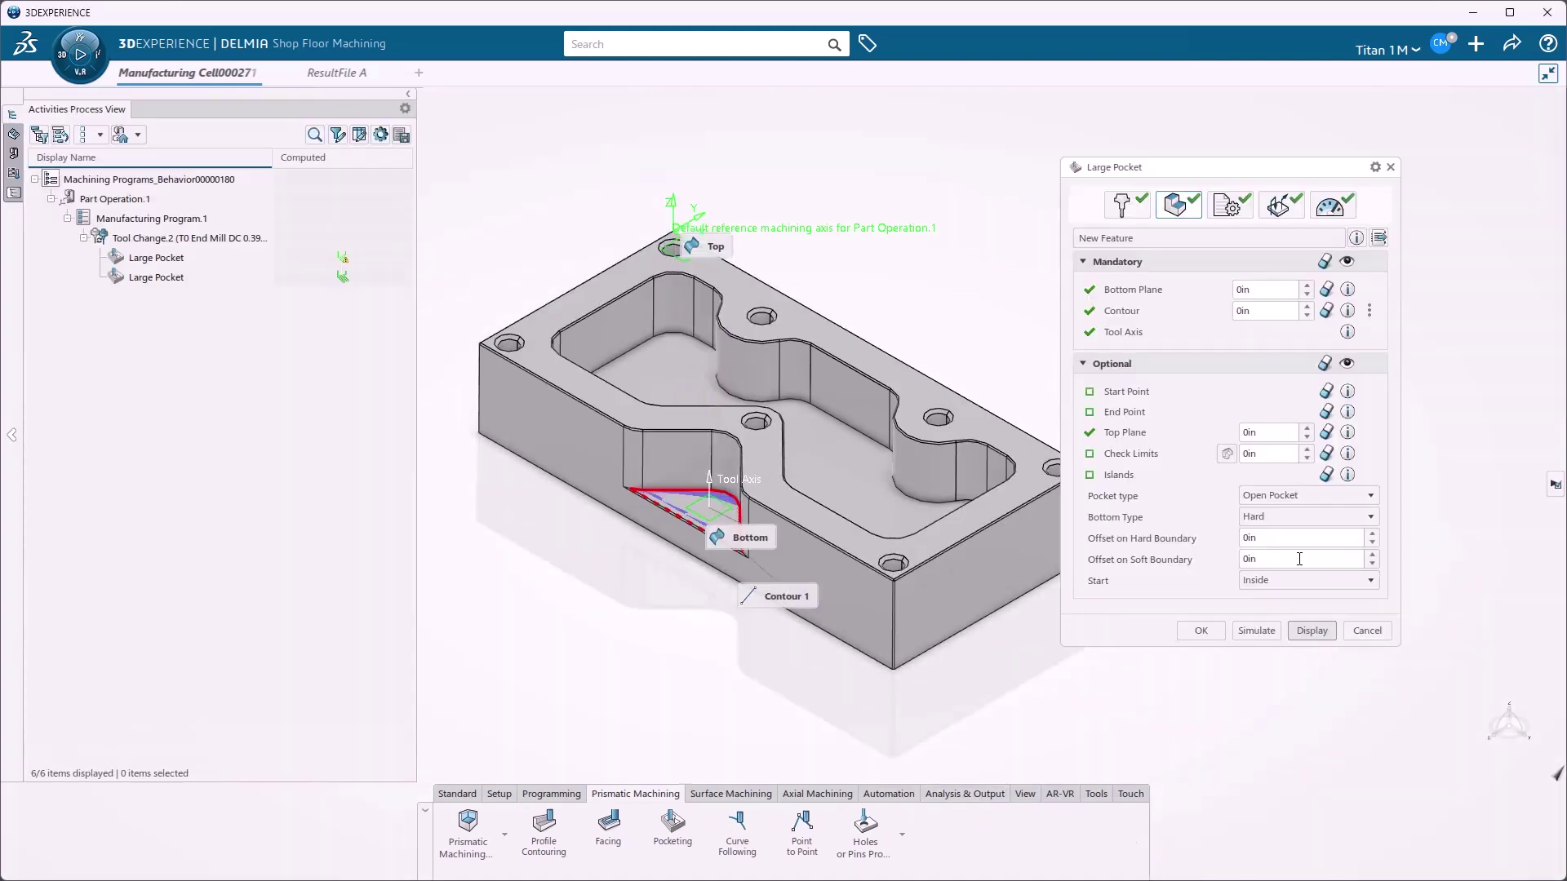
pyautogui.doubleClick(1288, 559)
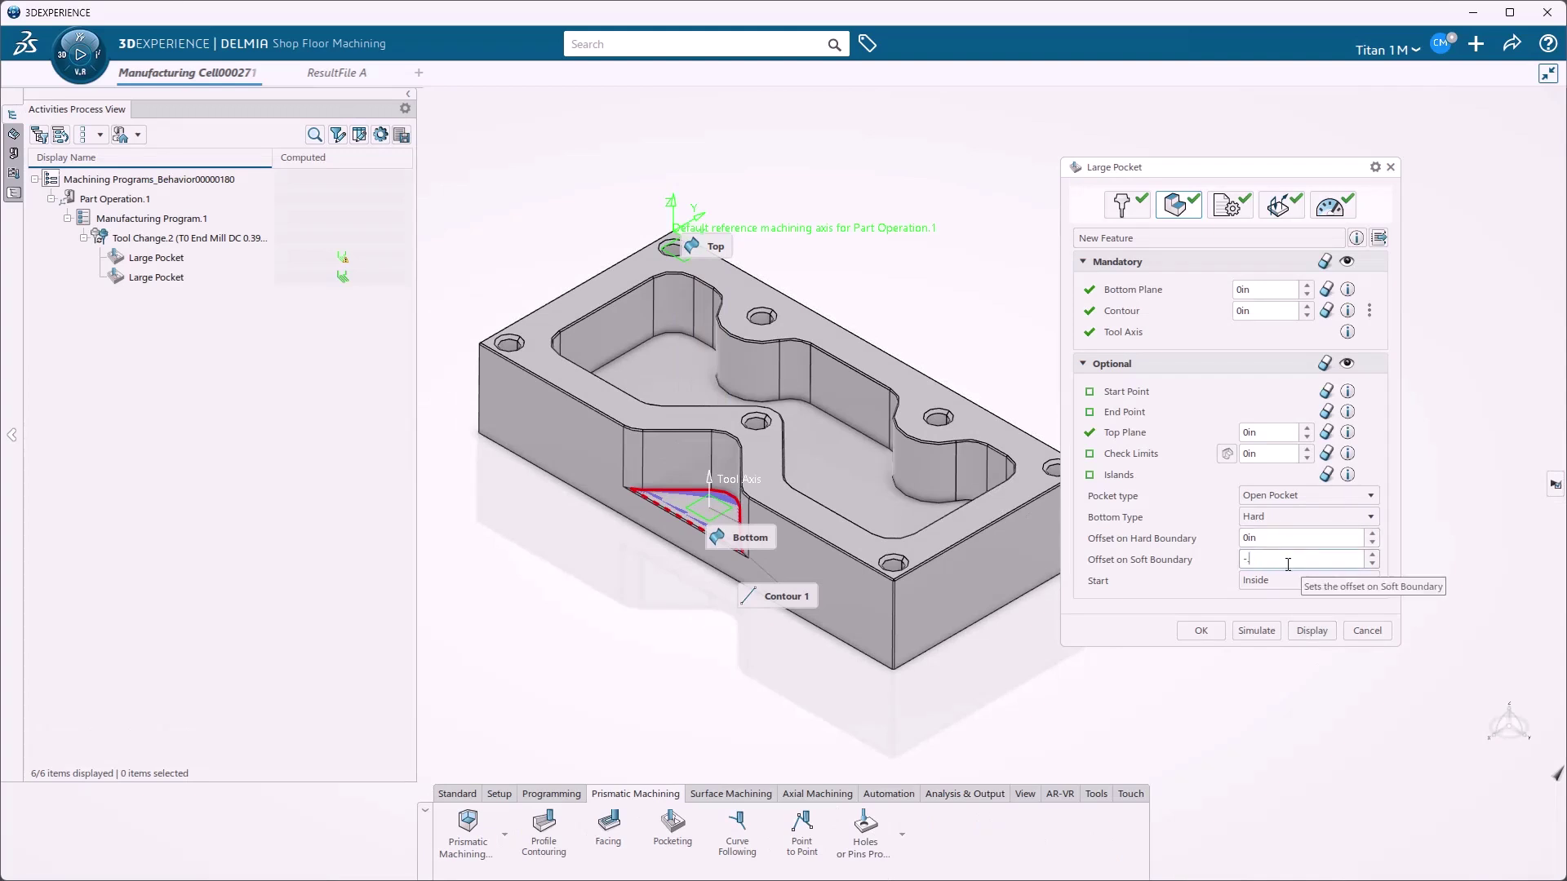
pyautogui.click(1312, 629)
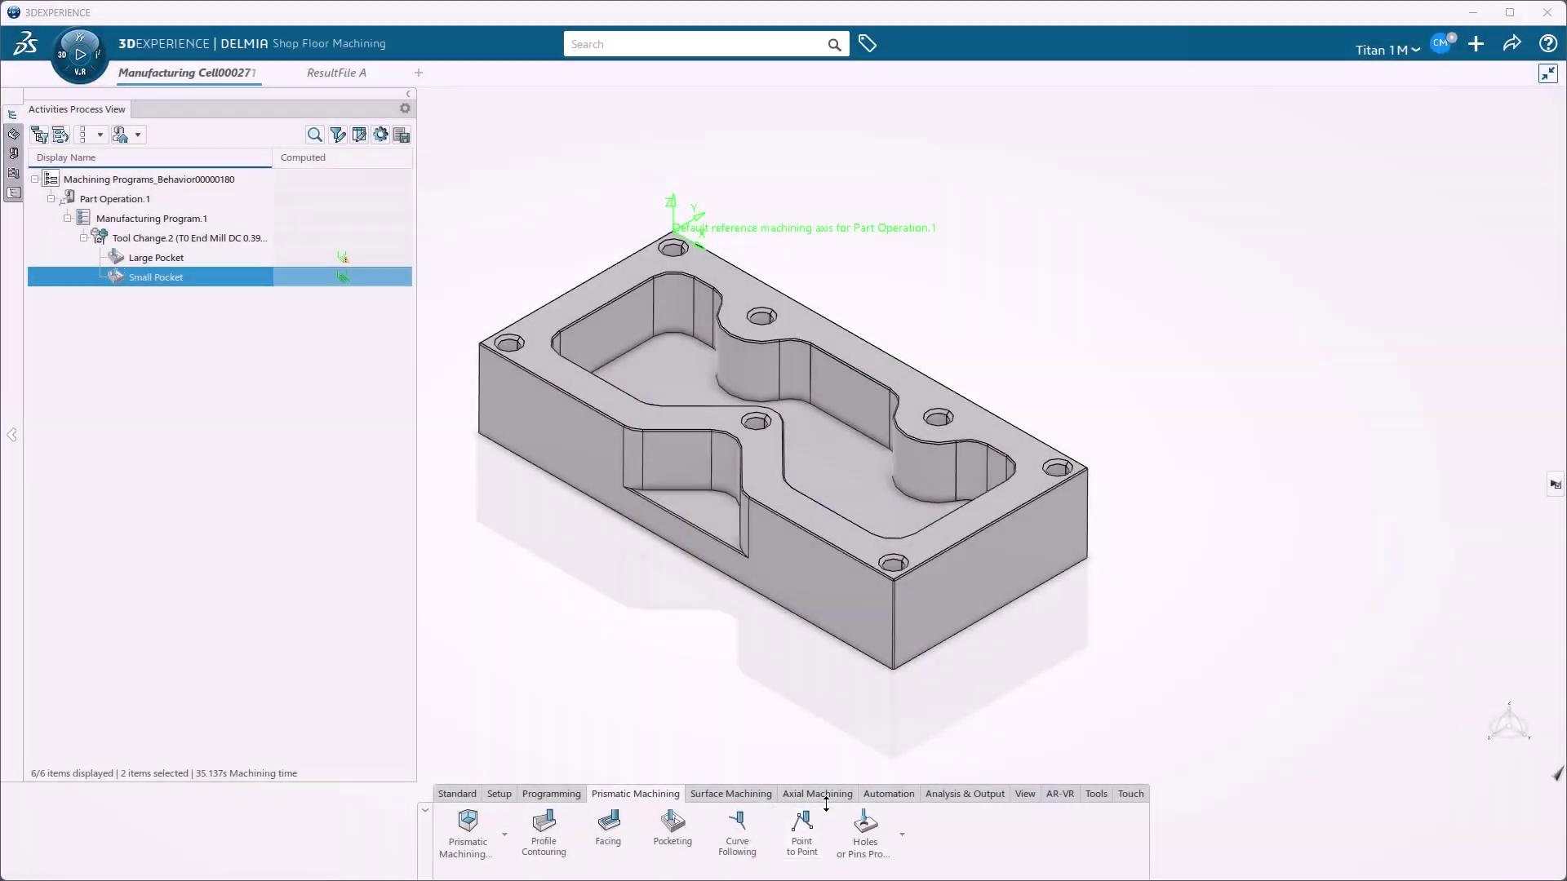
# Recognize all holes on the part with Automatic Hole Search, create their machining features and accept the recognition report.
pyautogui.click(829, 795)
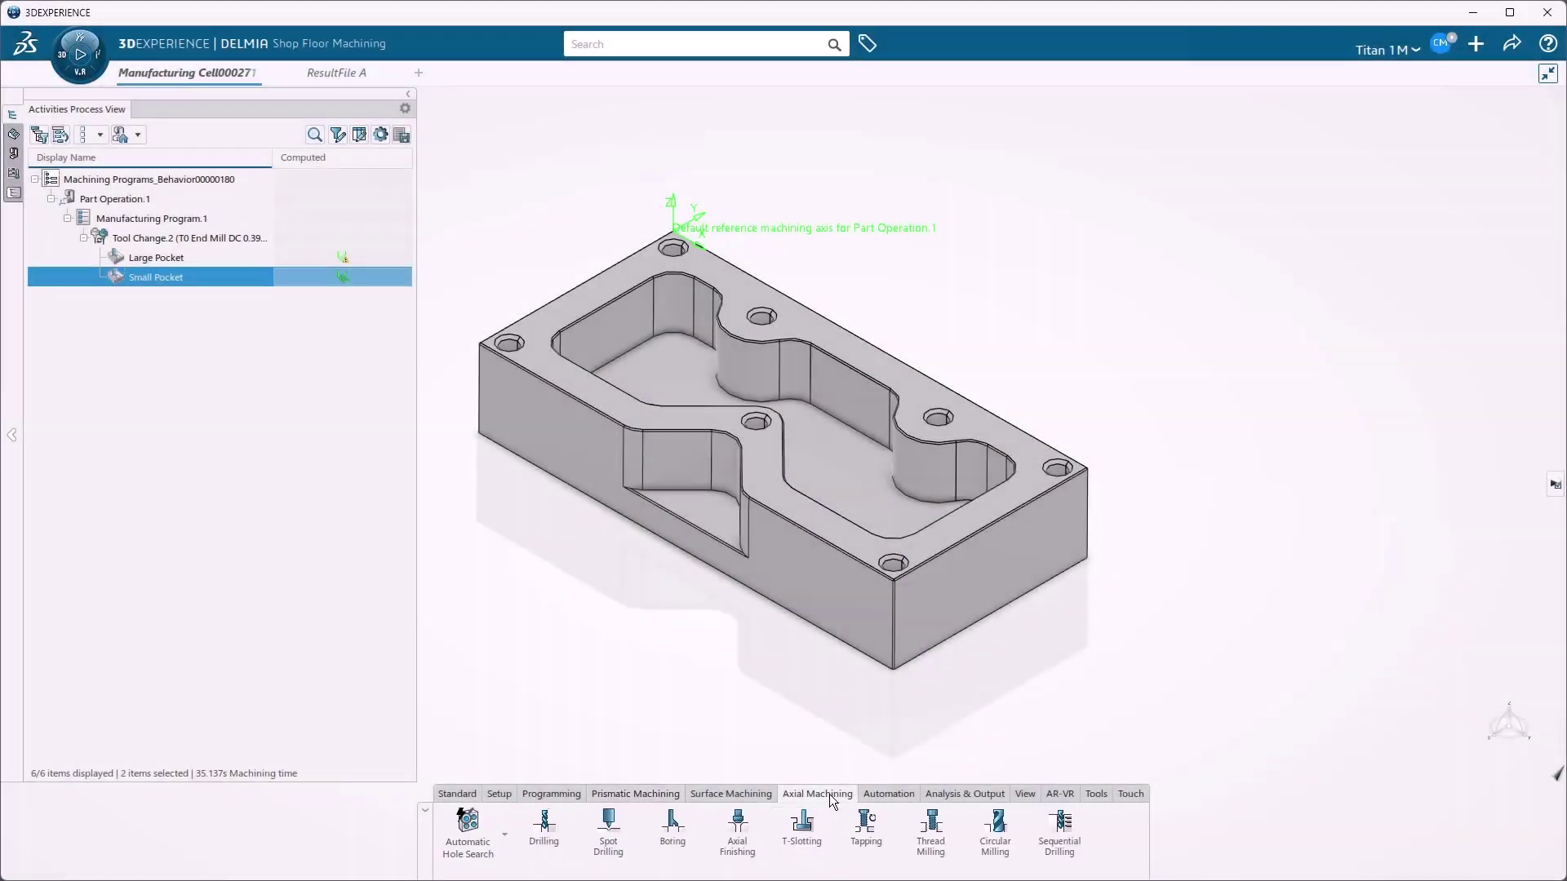
pyautogui.click(473, 845)
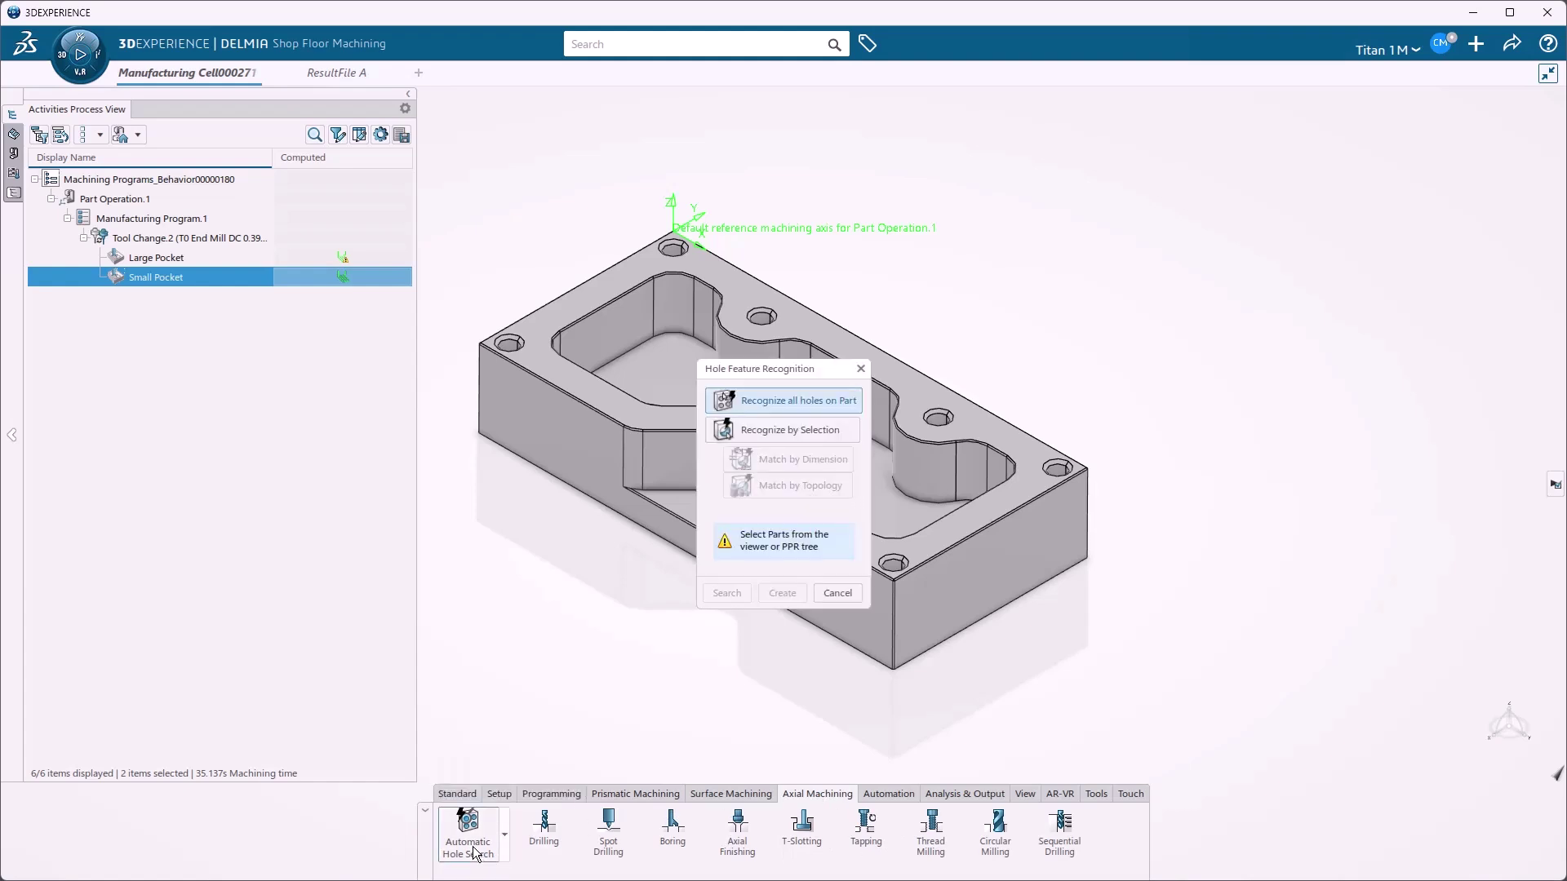
pyautogui.click(955, 590)
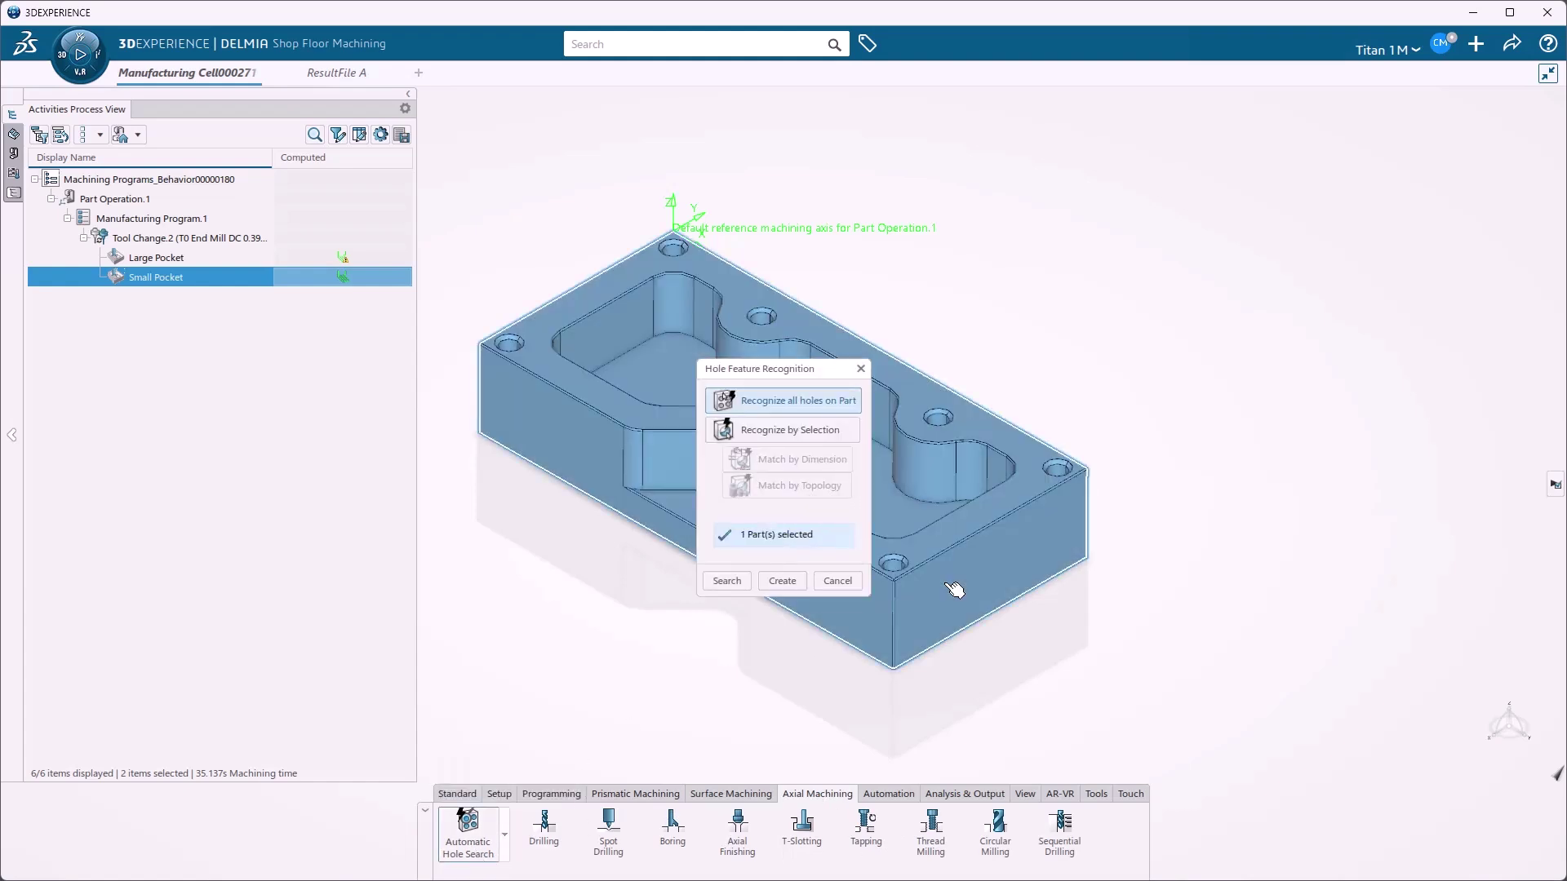
pyautogui.click(776, 580)
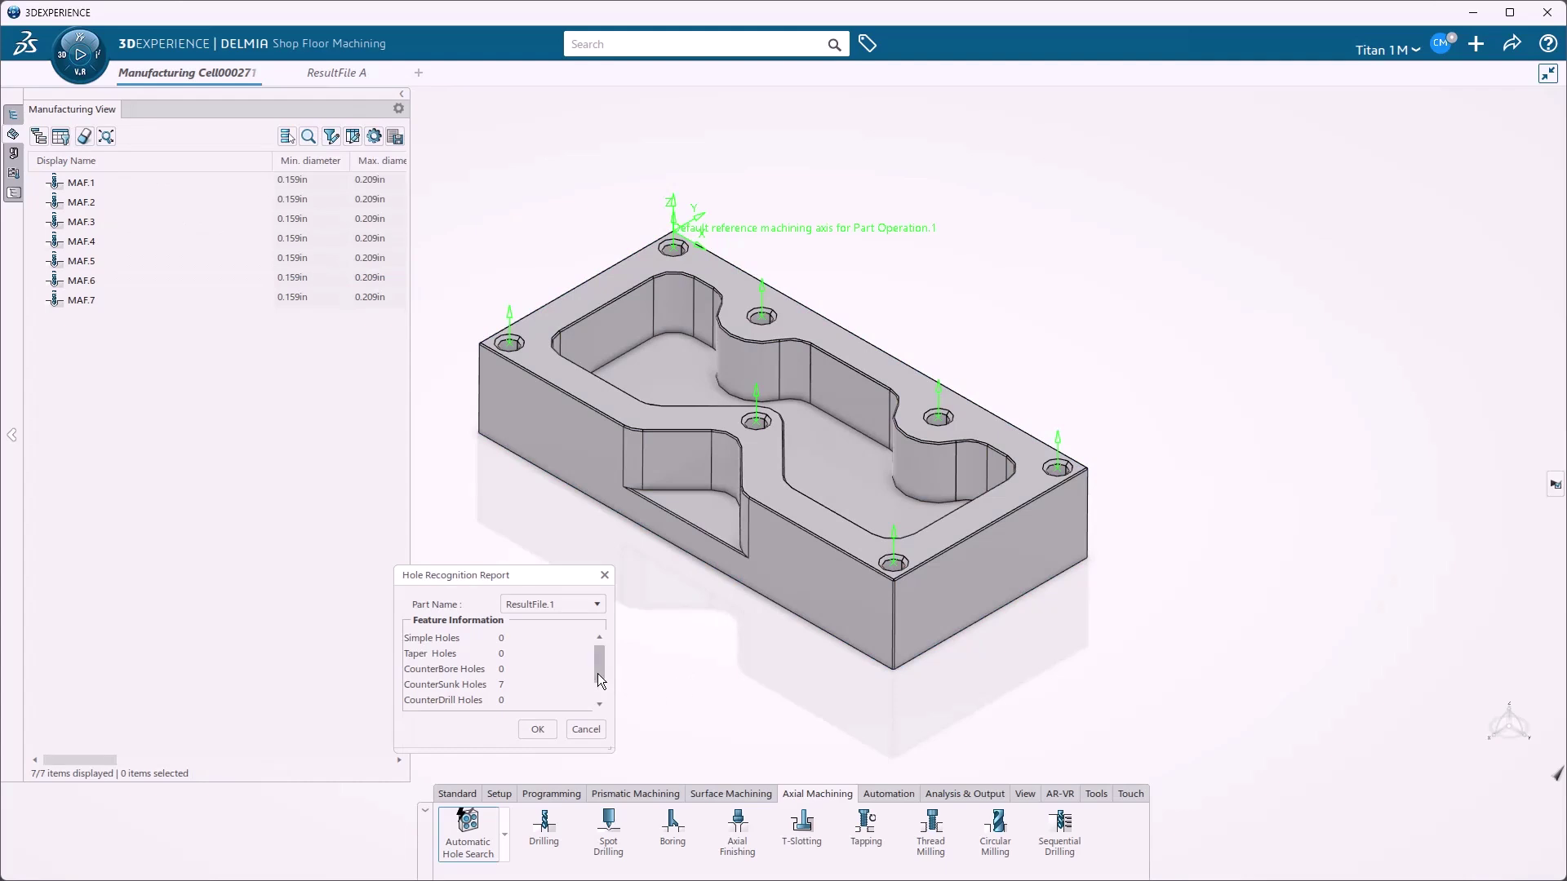
pyautogui.click(594, 697)
pyautogui.moveTo(602, 688); pyautogui.dragTo(601, 648)
pyautogui.click(531, 732)
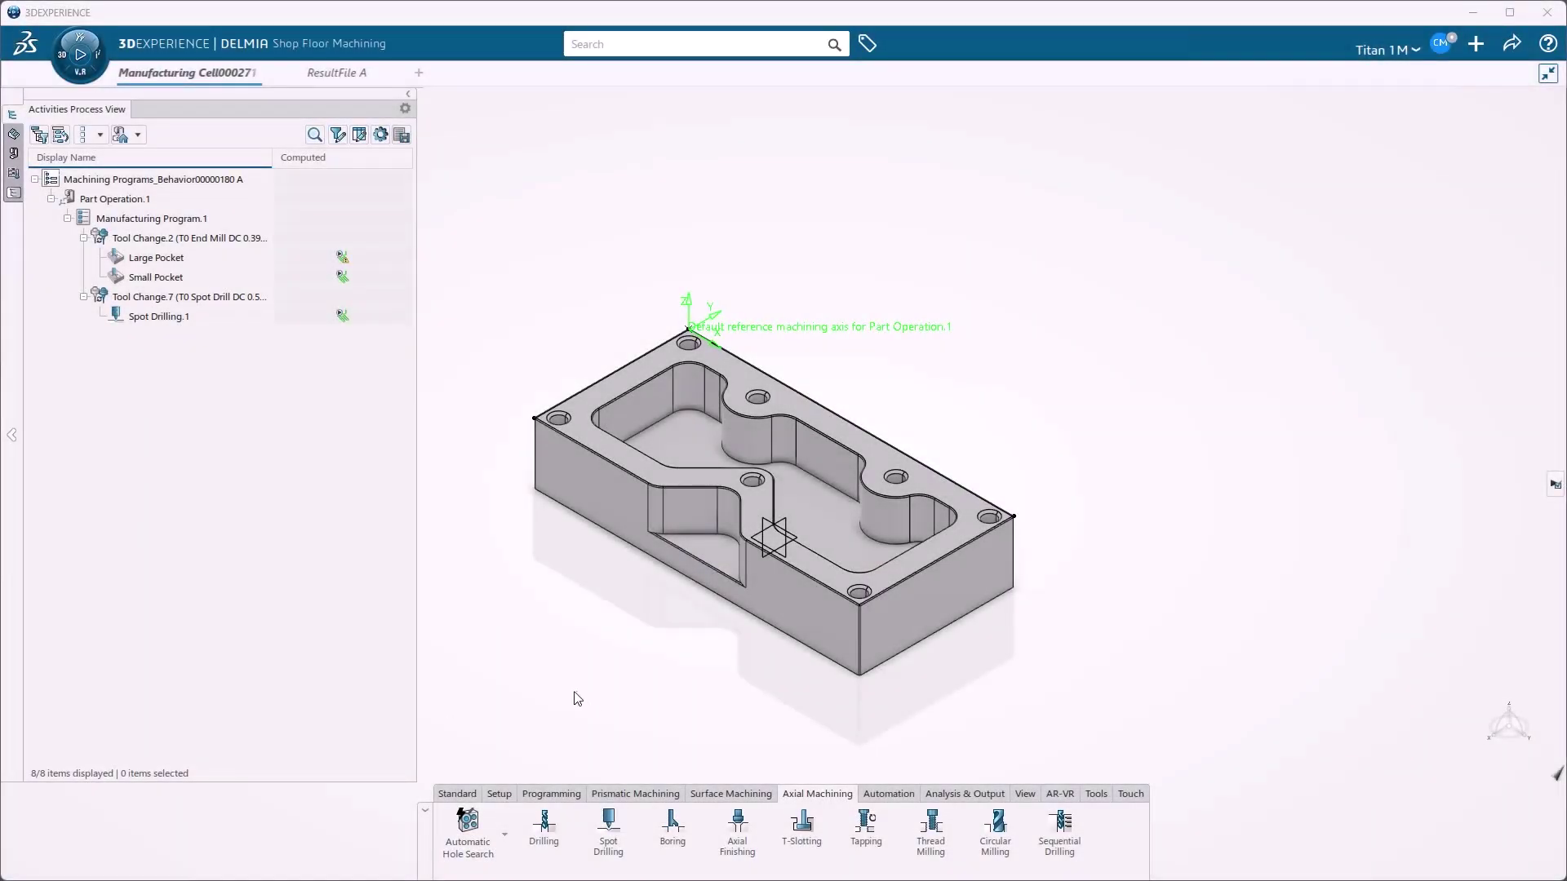
# Insert a Drilling operation after Spot Drilling.1 in plain Drilling mode, using Manufacturing Pattern.1 and a hole depth of 0.608in.
pyautogui.click(543, 822)
pyautogui.click(159, 317)
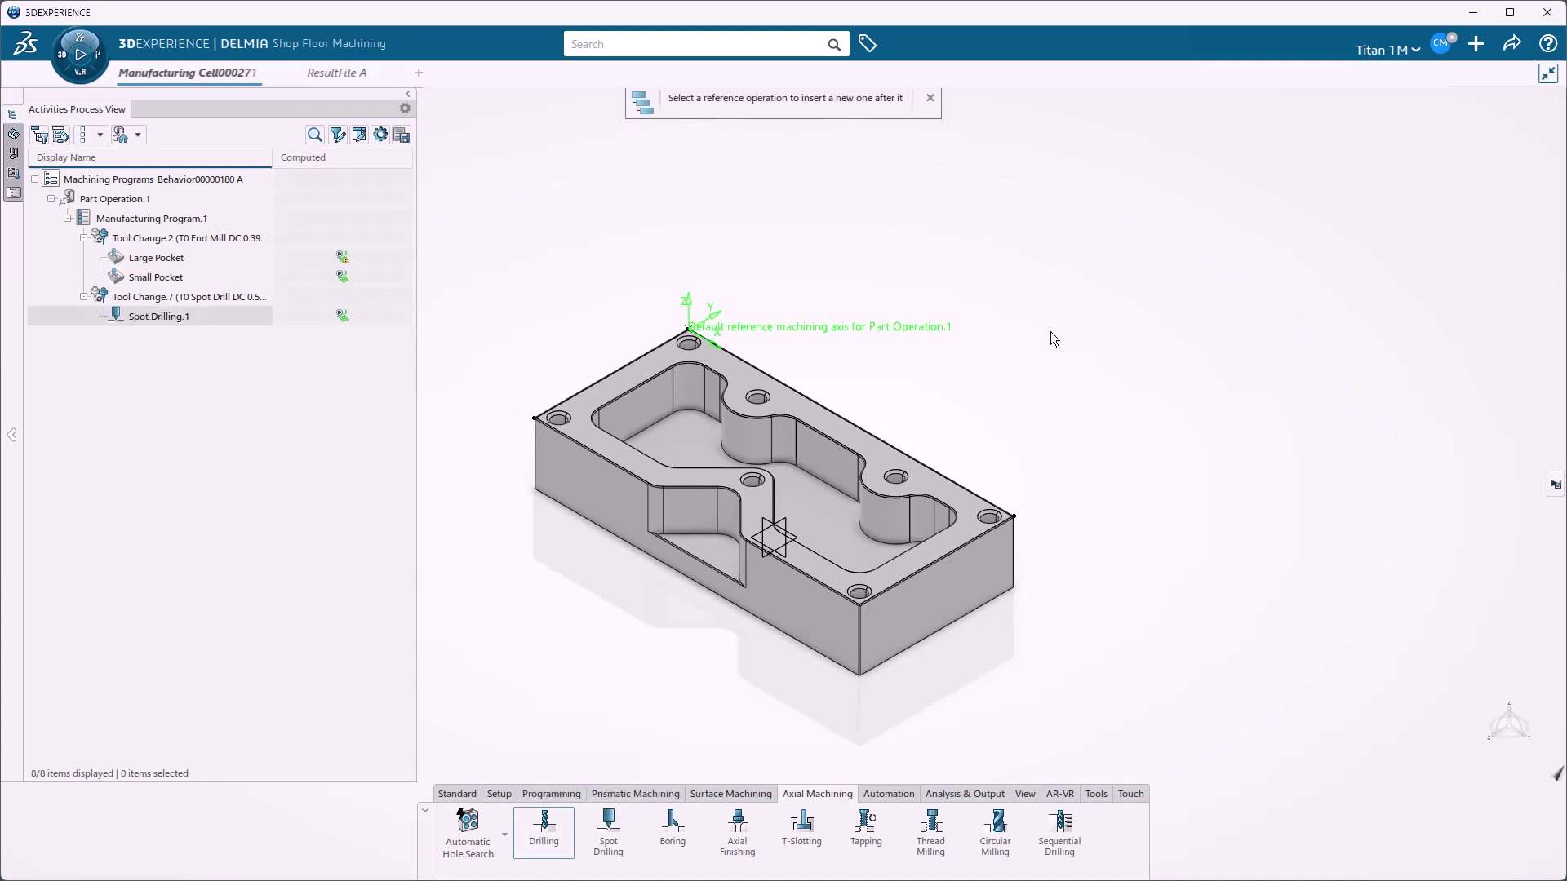
pyautogui.click(807, 131)
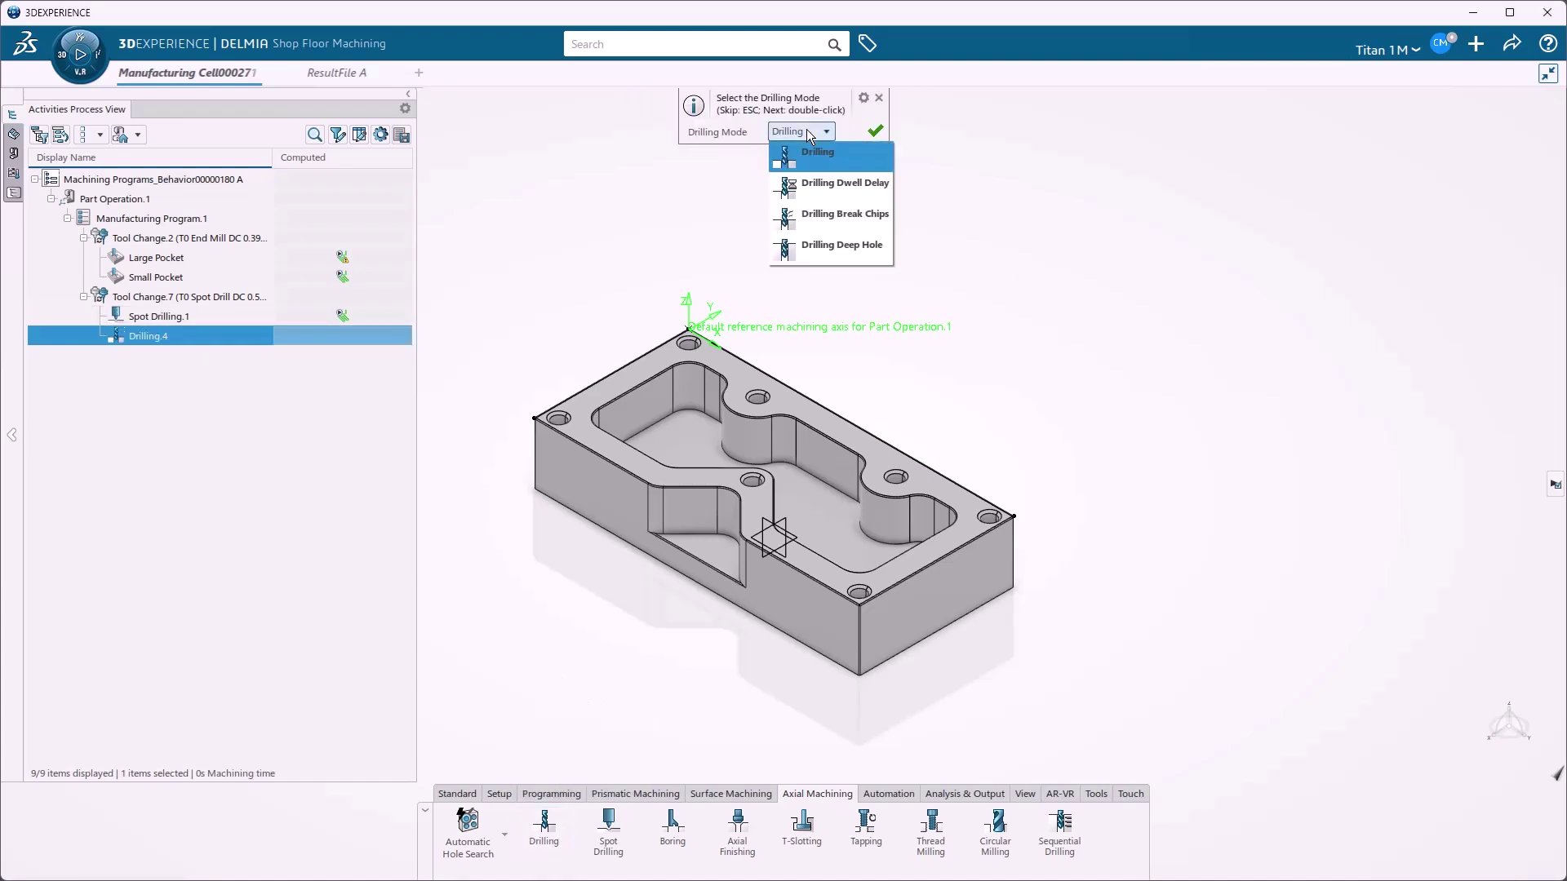
pyautogui.click(875, 131)
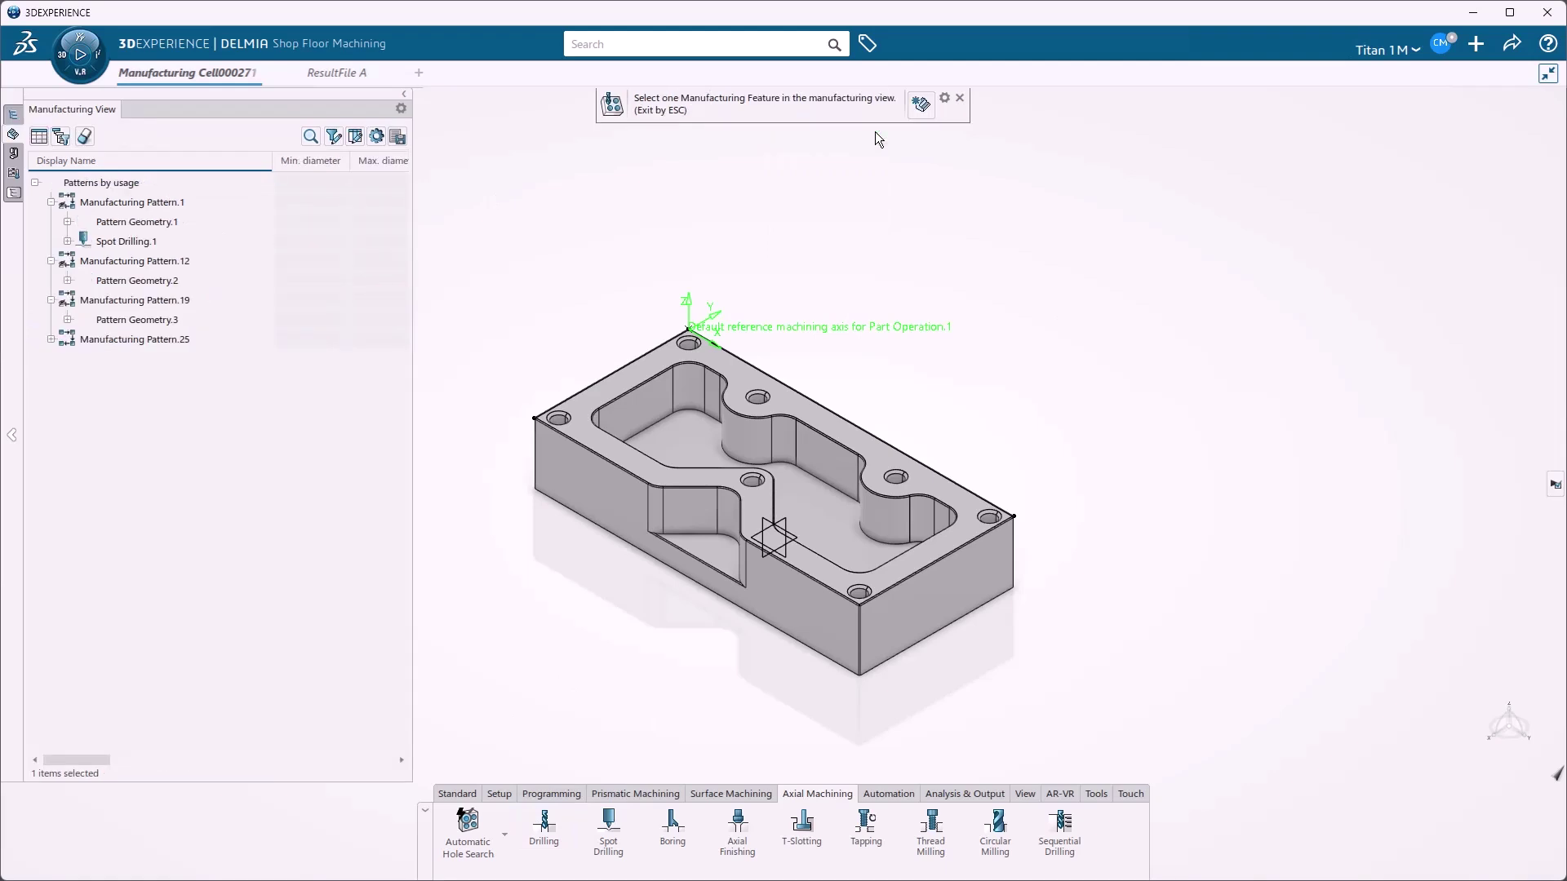
pyautogui.click(147, 204)
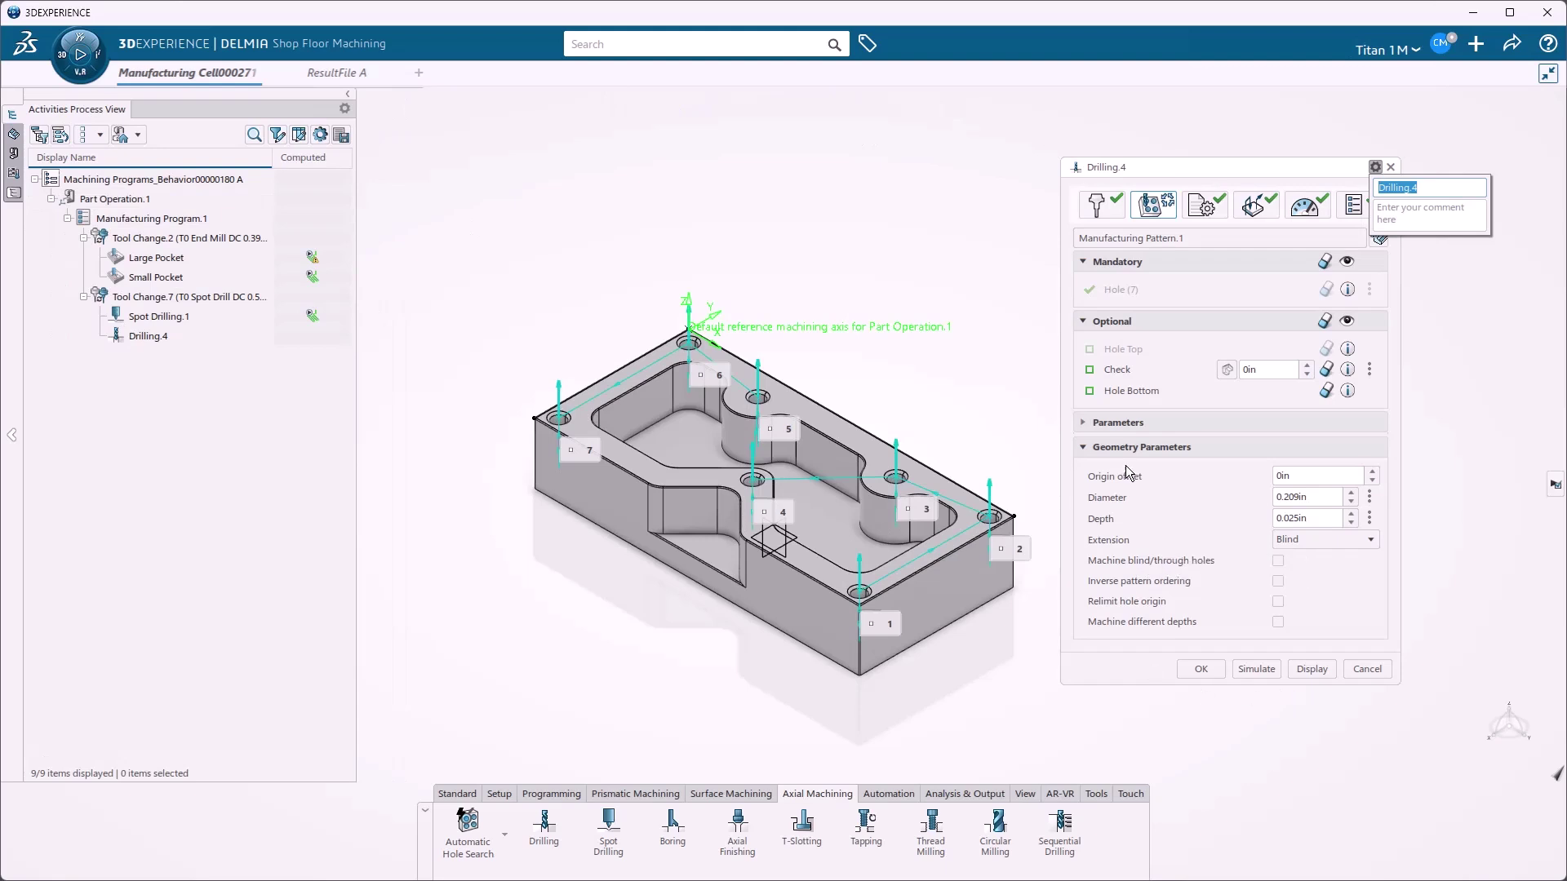
pyautogui.click(1371, 518)
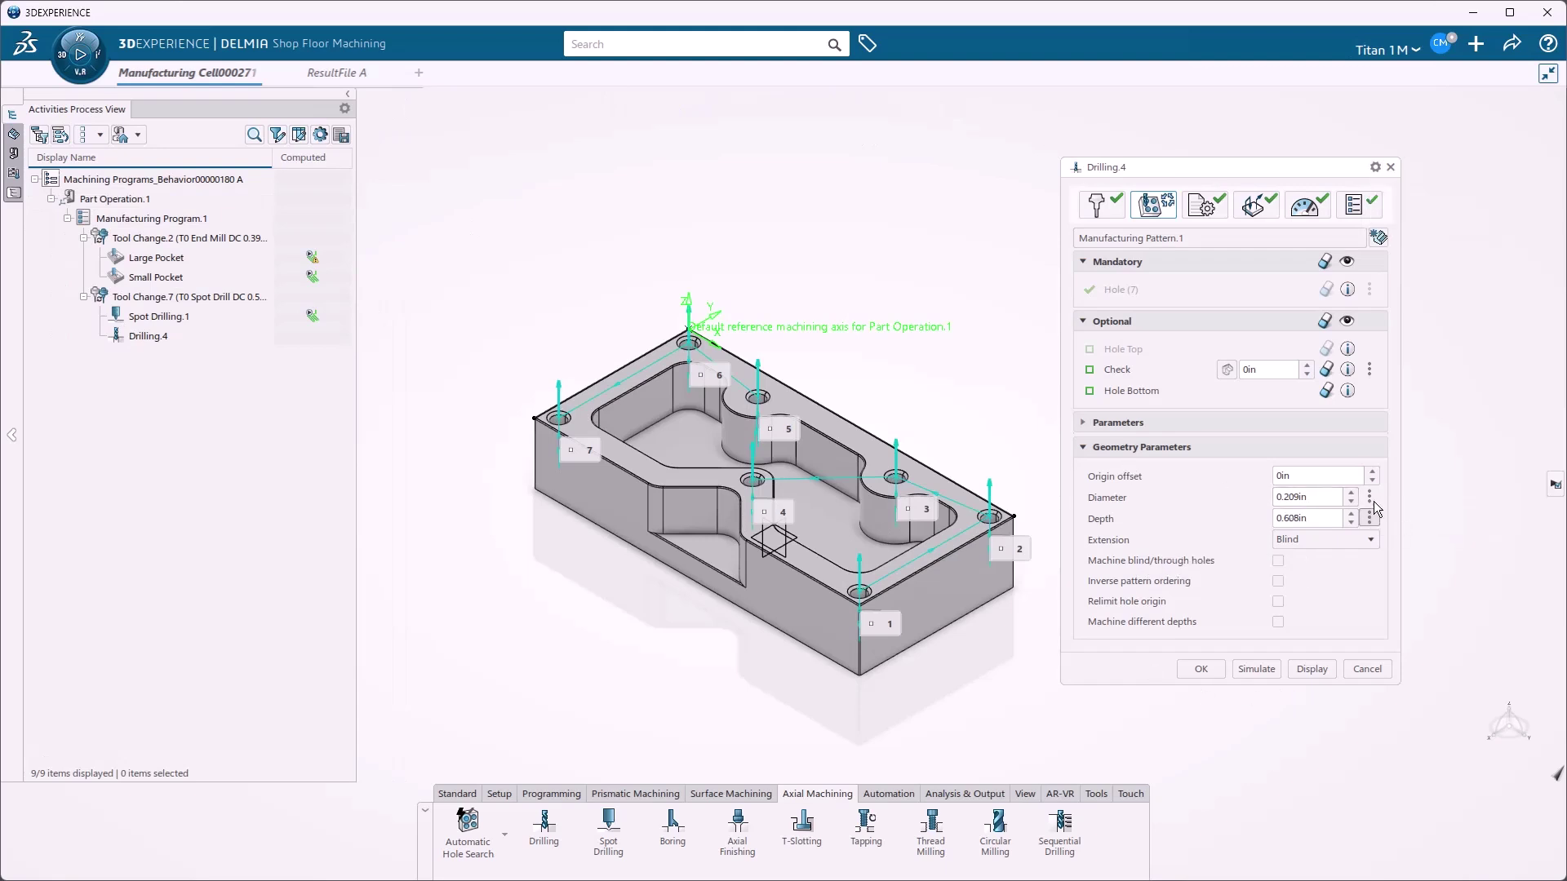
# Assign the configured T0 Drill DC 0.394 tool to the drilling operation, declining the continued tool assembly search.
pyautogui.click(1099, 214)
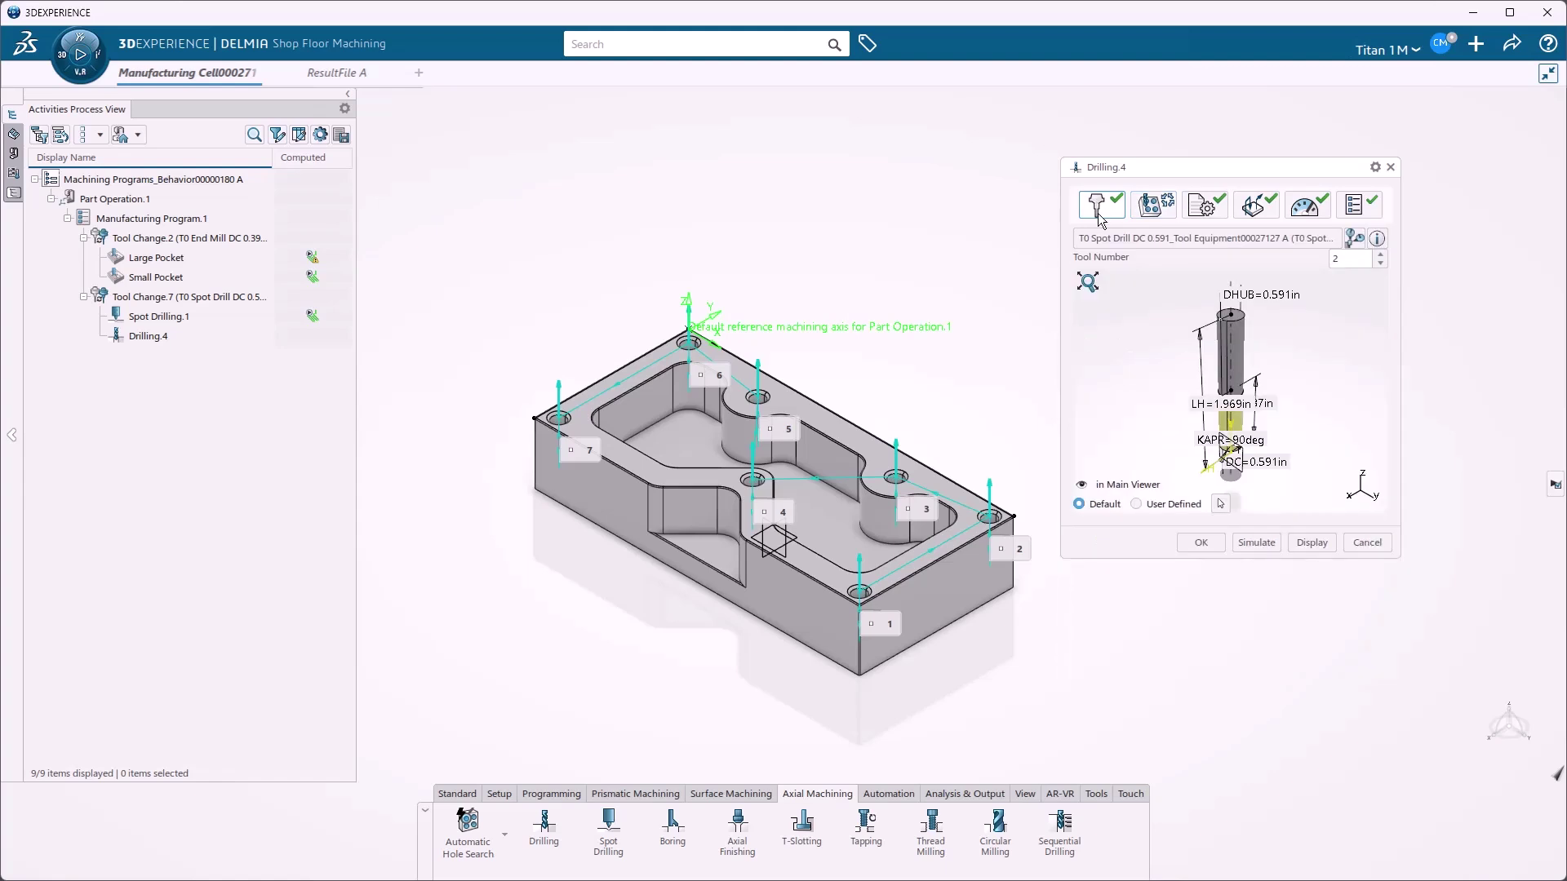
pyautogui.click(1183, 238)
pyautogui.click(174, 233)
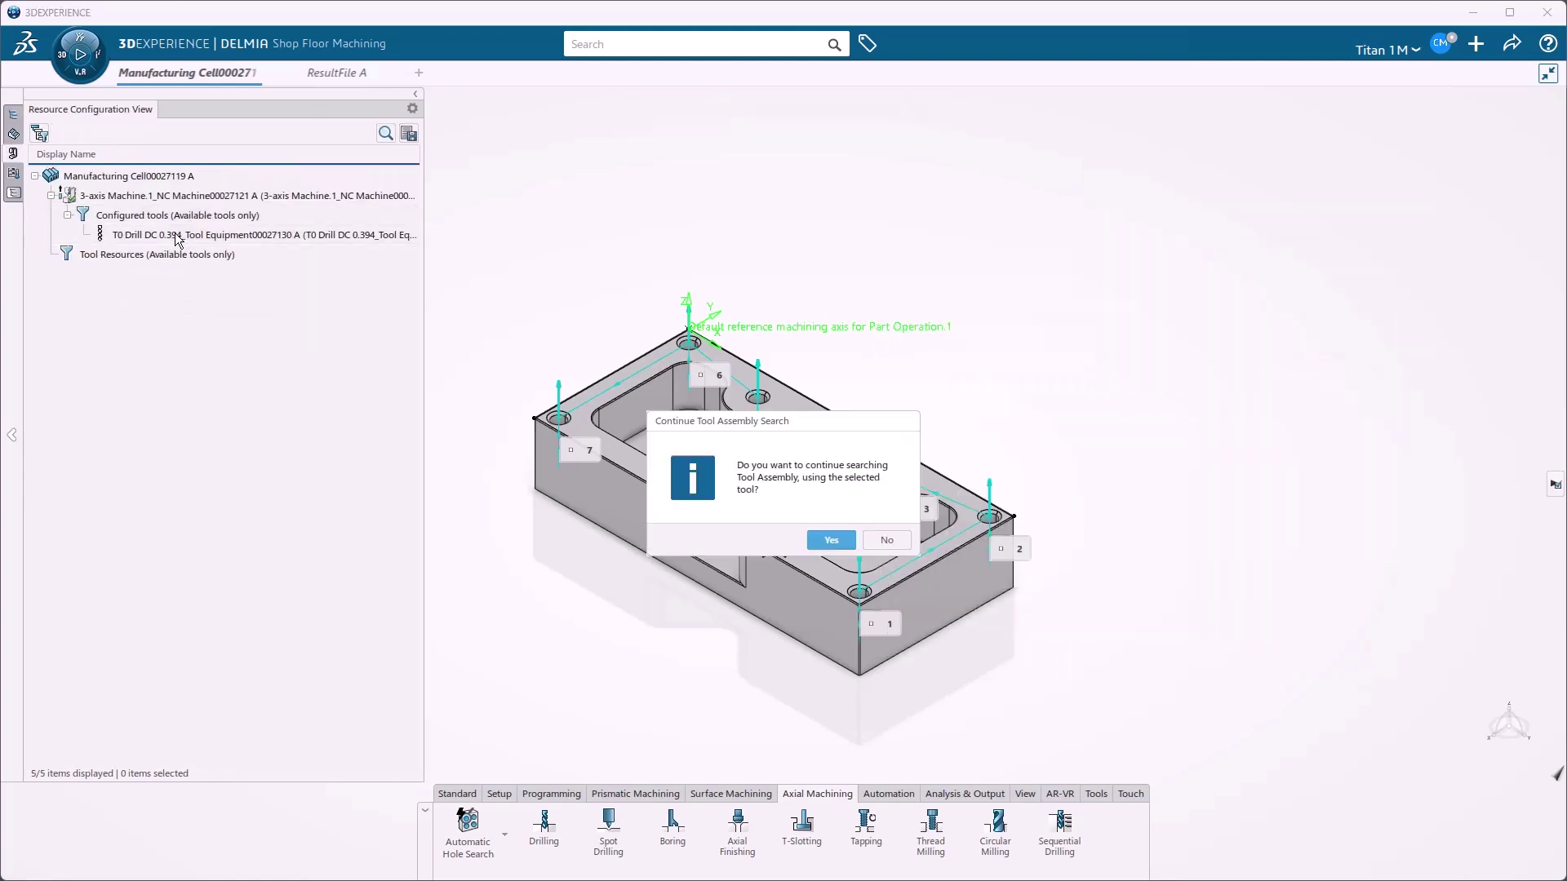
pyautogui.click(908, 545)
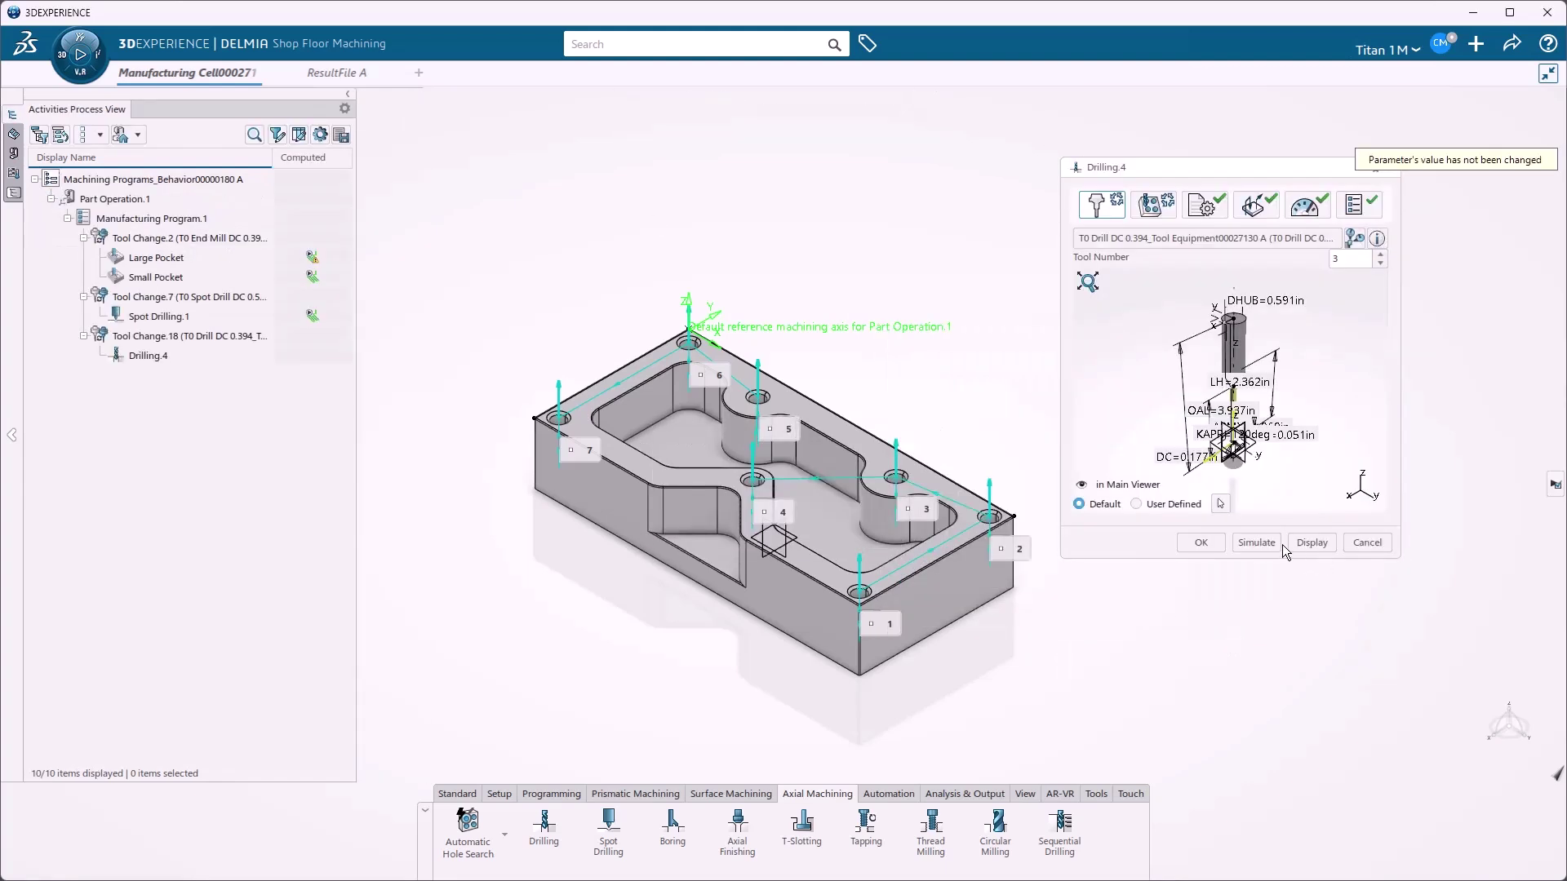
pyautogui.click(1277, 543)
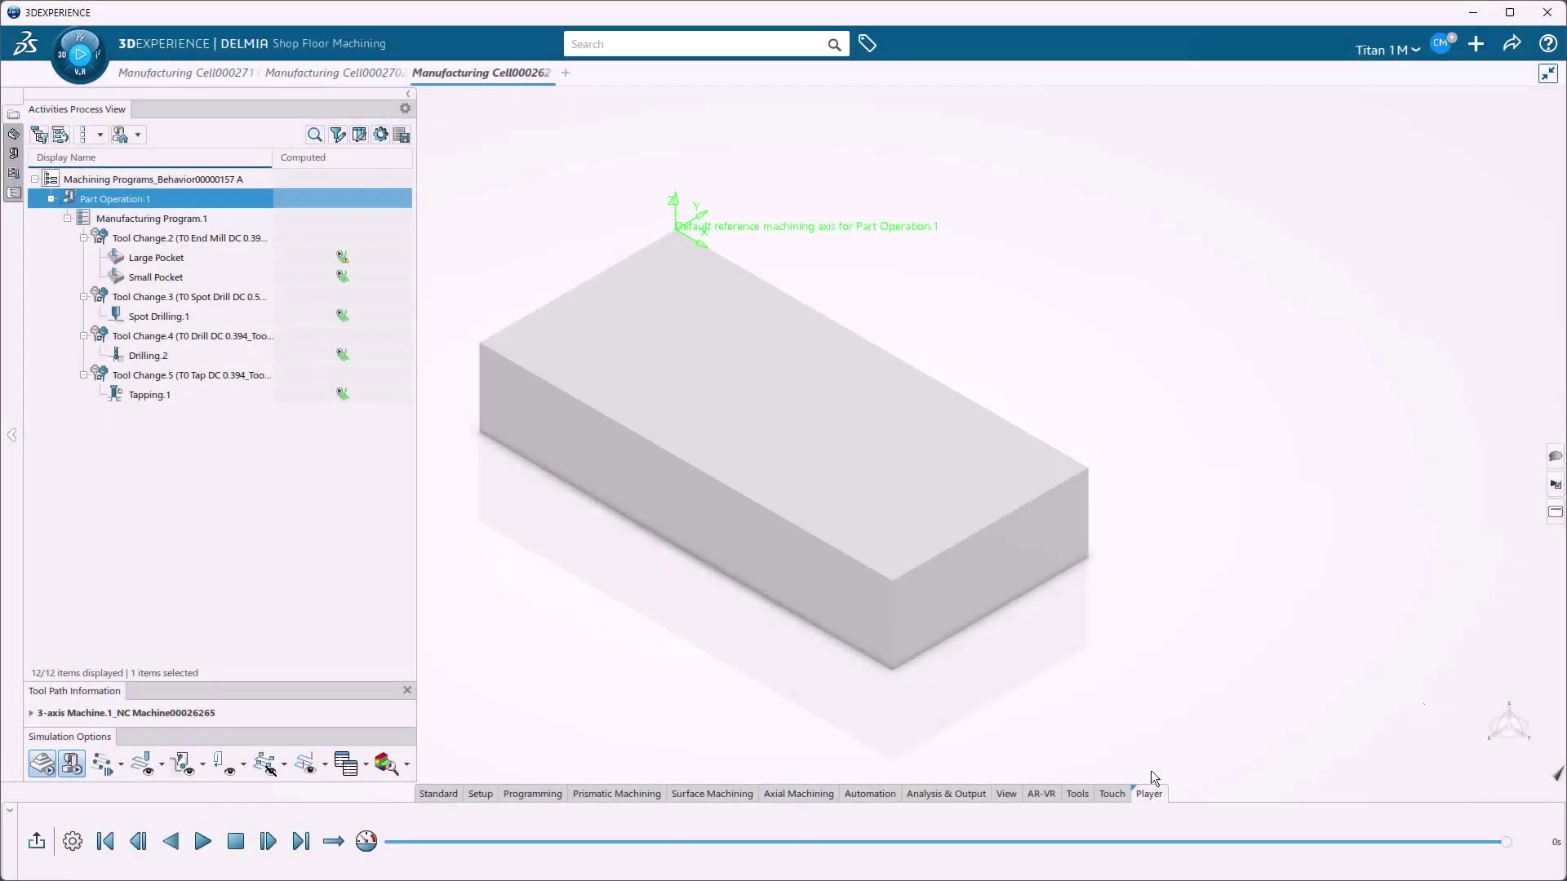
# Play the material removal simulation of the complete part operation, from the pockets through tapping.
pyautogui.click(202, 841)
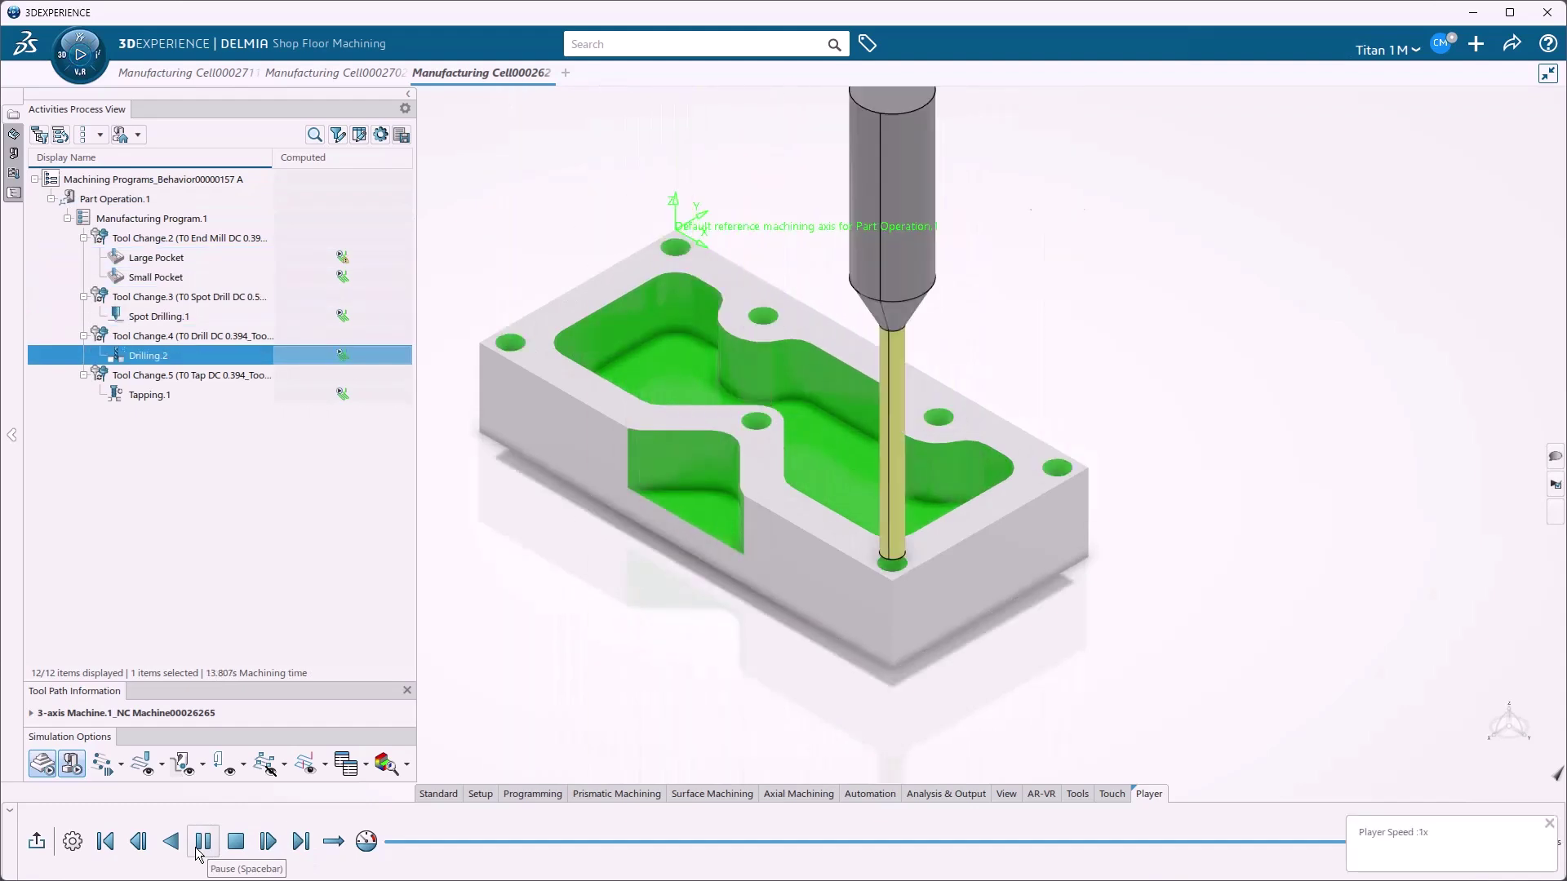
pyautogui.click(197, 849)
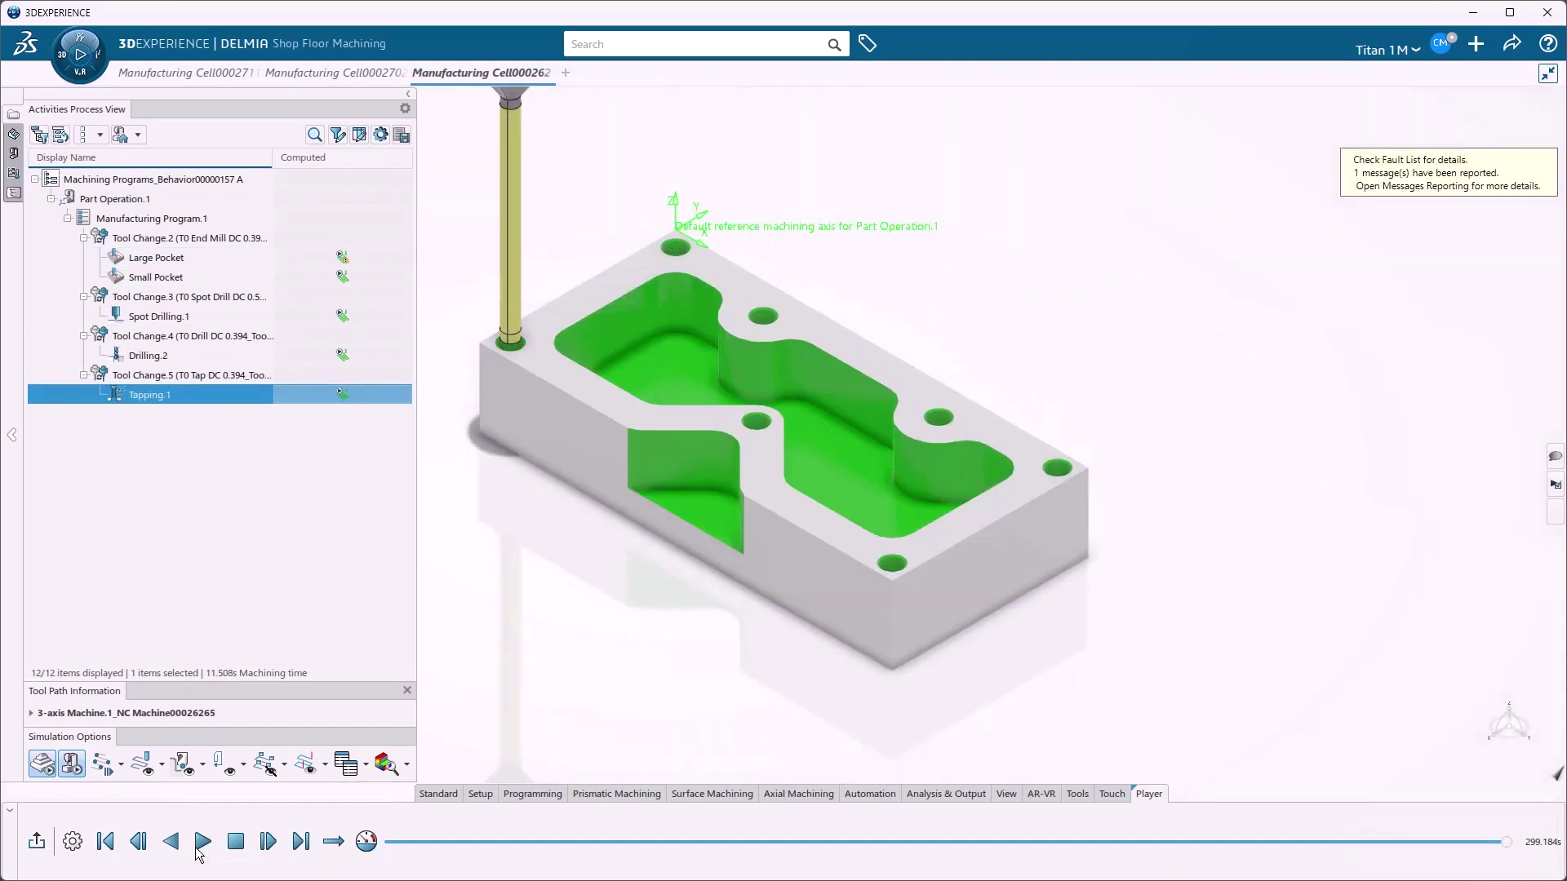
# Generate ISO NC code for Part Operation.1 as Part_Operation_1 with the CATNCCode file extension.
pyautogui.click(968, 795)
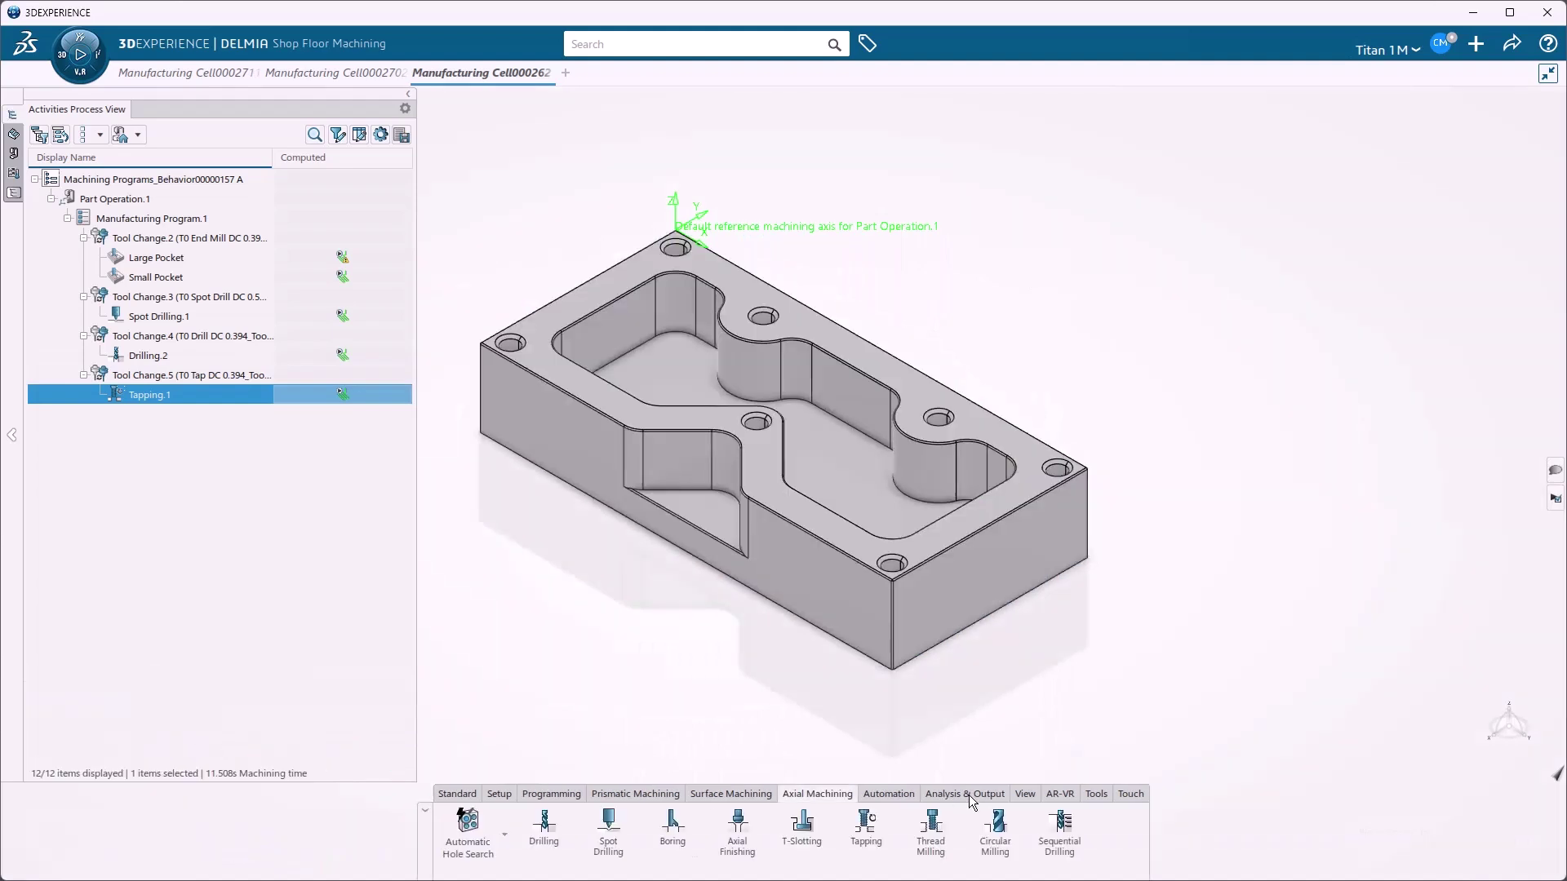
pyautogui.click(669, 840)
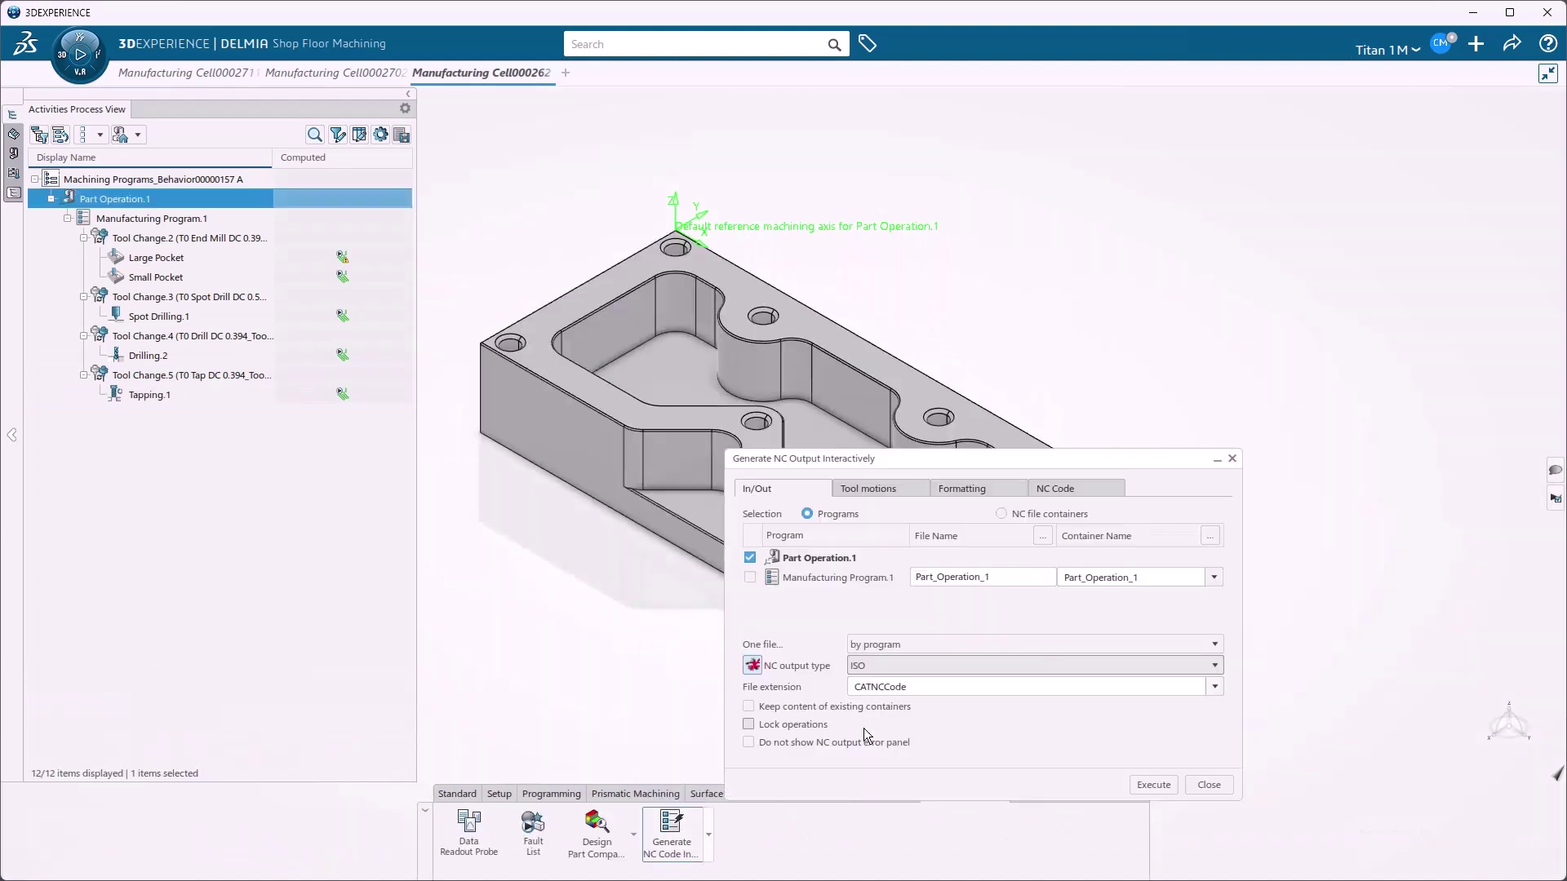
pyautogui.click(1156, 785)
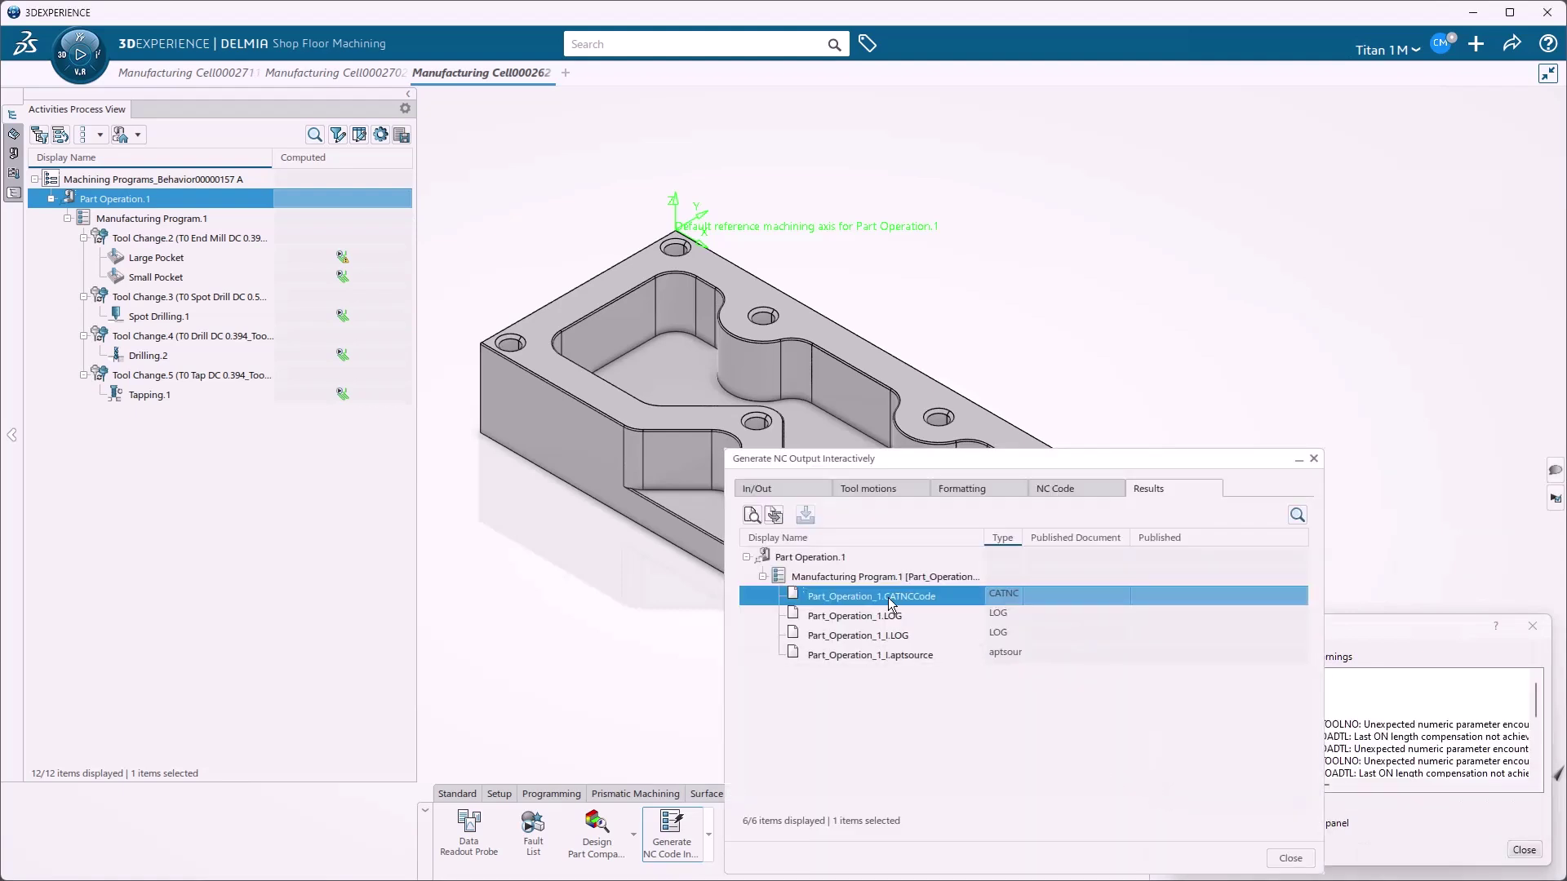
# Open the generated Part_Operation_1.CATNCCode file and examine its header, tool list and motion code.
pyautogui.doubleClick(888, 596)
pyautogui.scroll(-20, 642, 589)
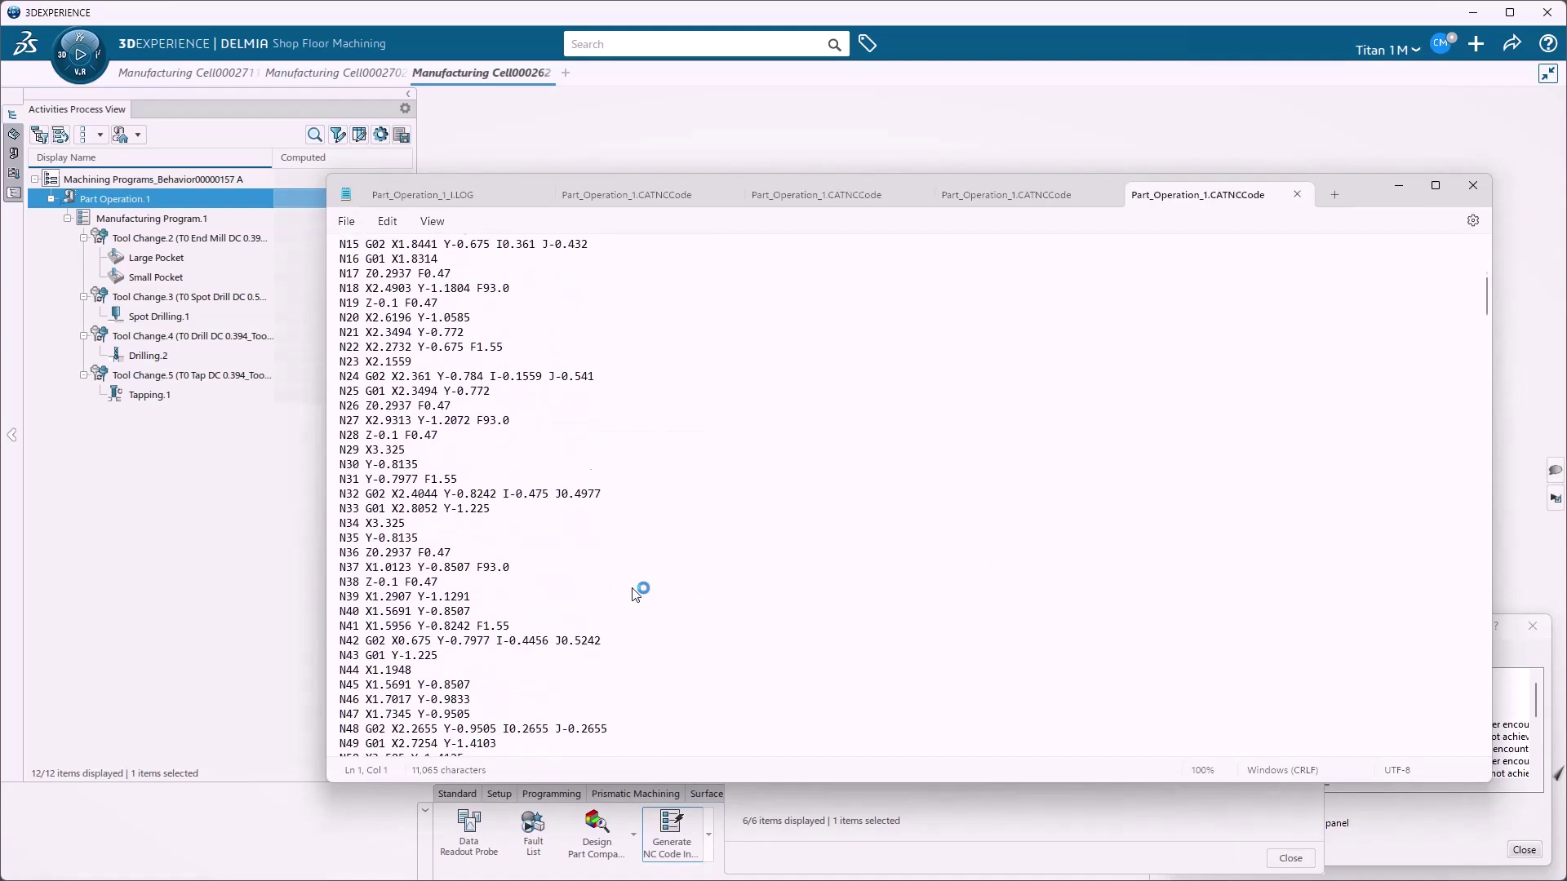
pyautogui.scroll(20, 638, 592)
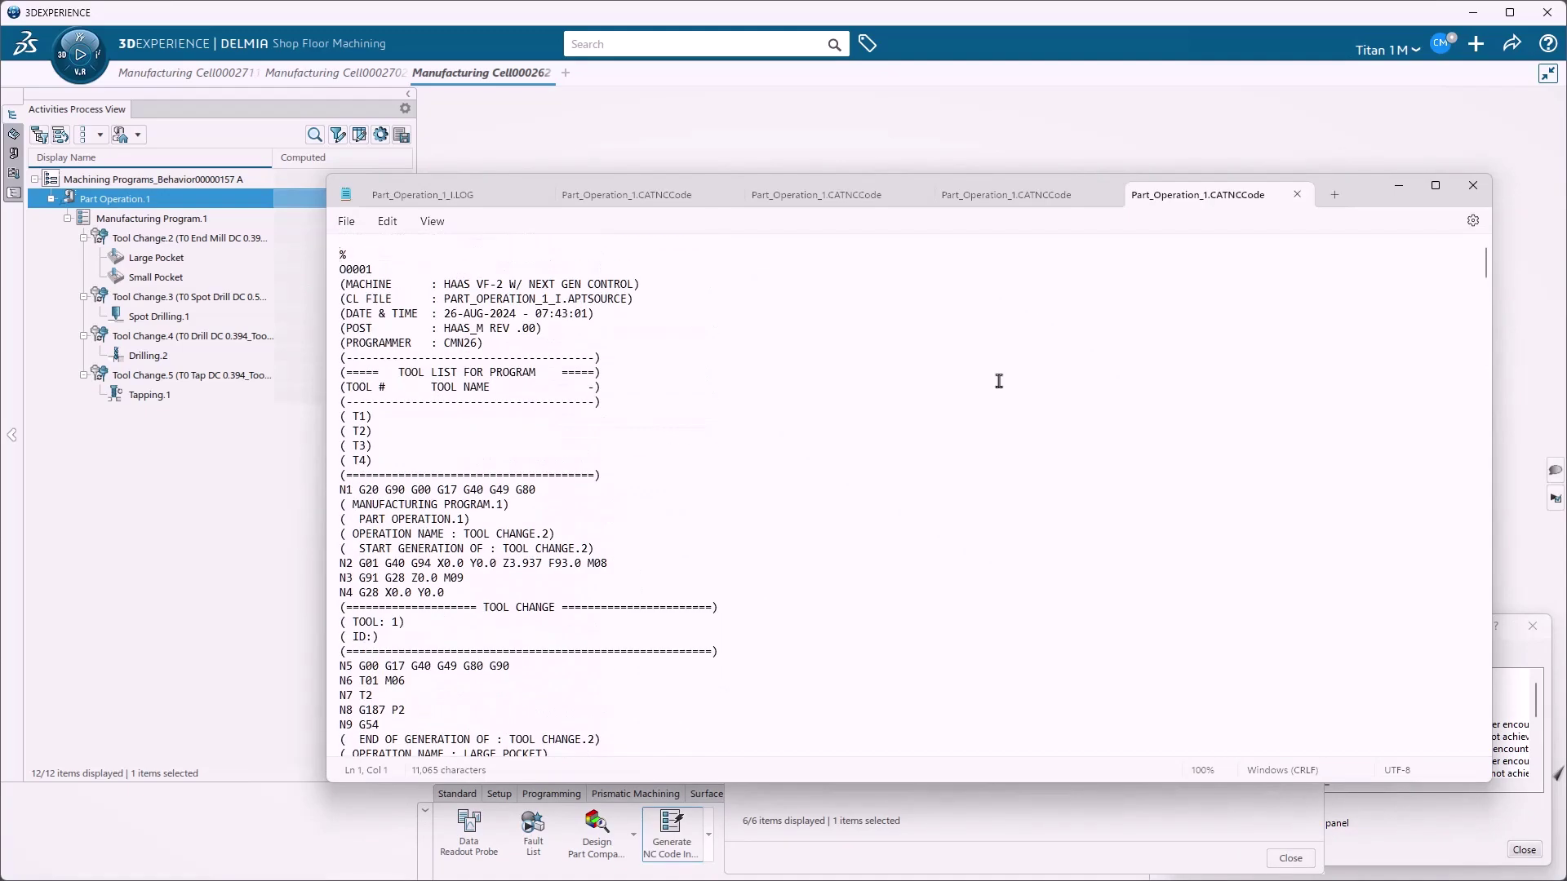